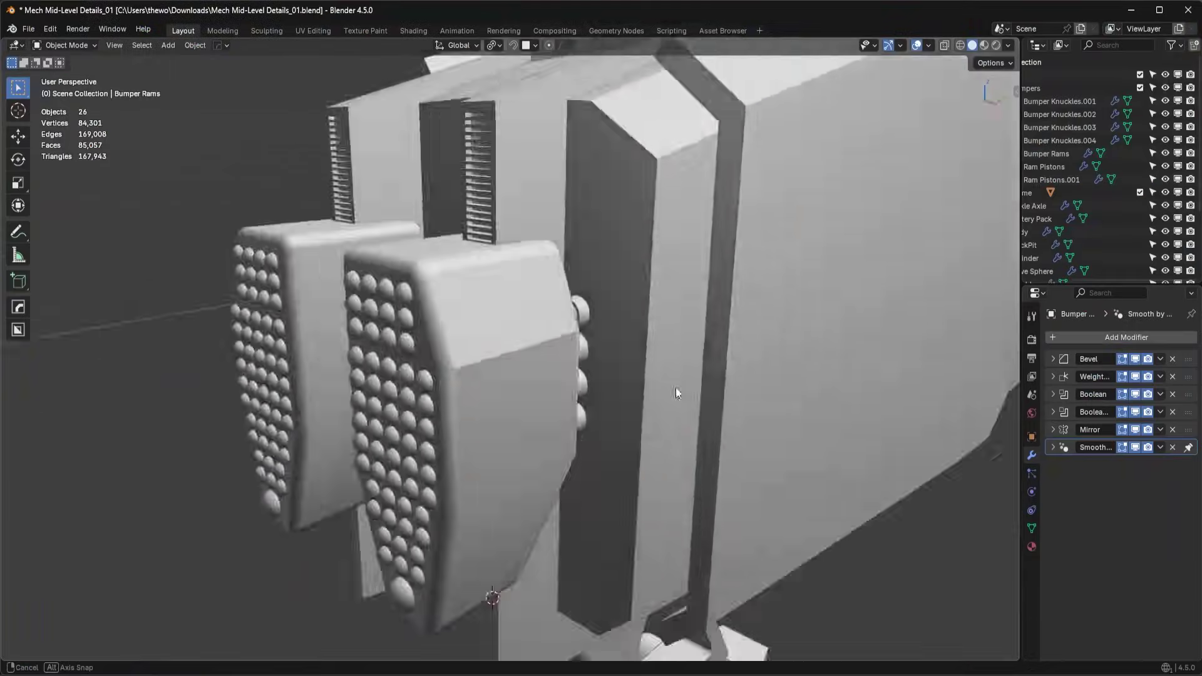
Step: Examine the bumper rams at the front of the mech and the ram pistons behind them
middle_drag(675, 388, 602, 375)
scroll(603, 375, down, 9)
middle_drag(727, 432, 710, 422)
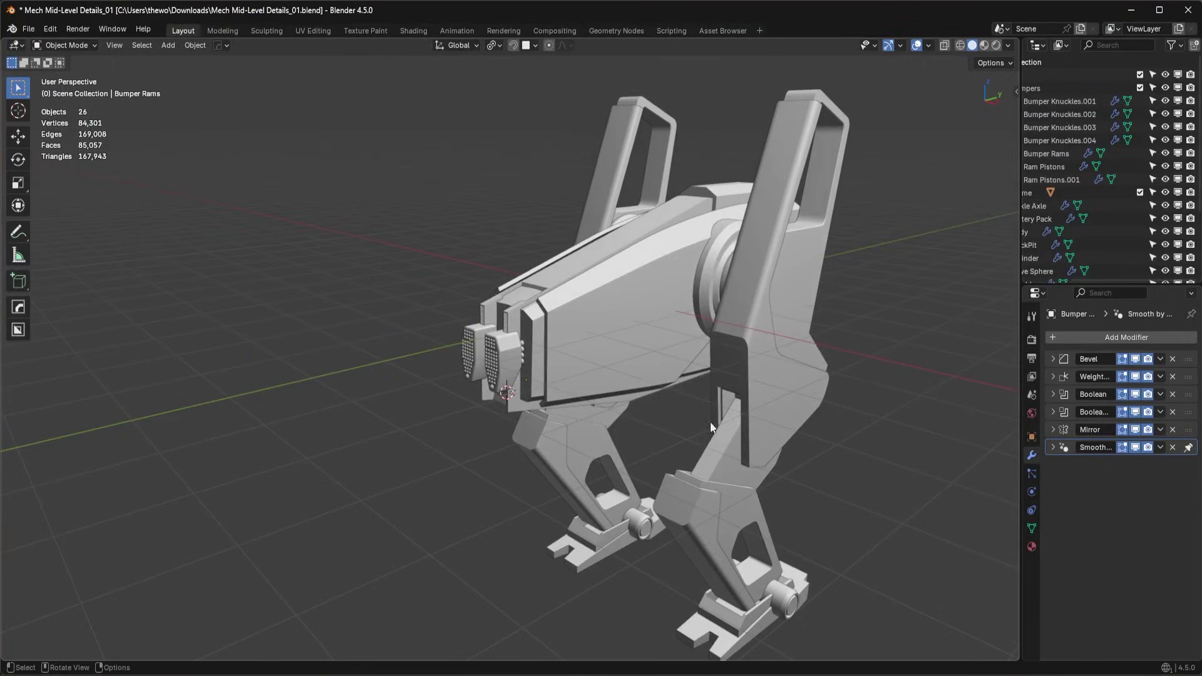
scroll(497, 332, up, 8)
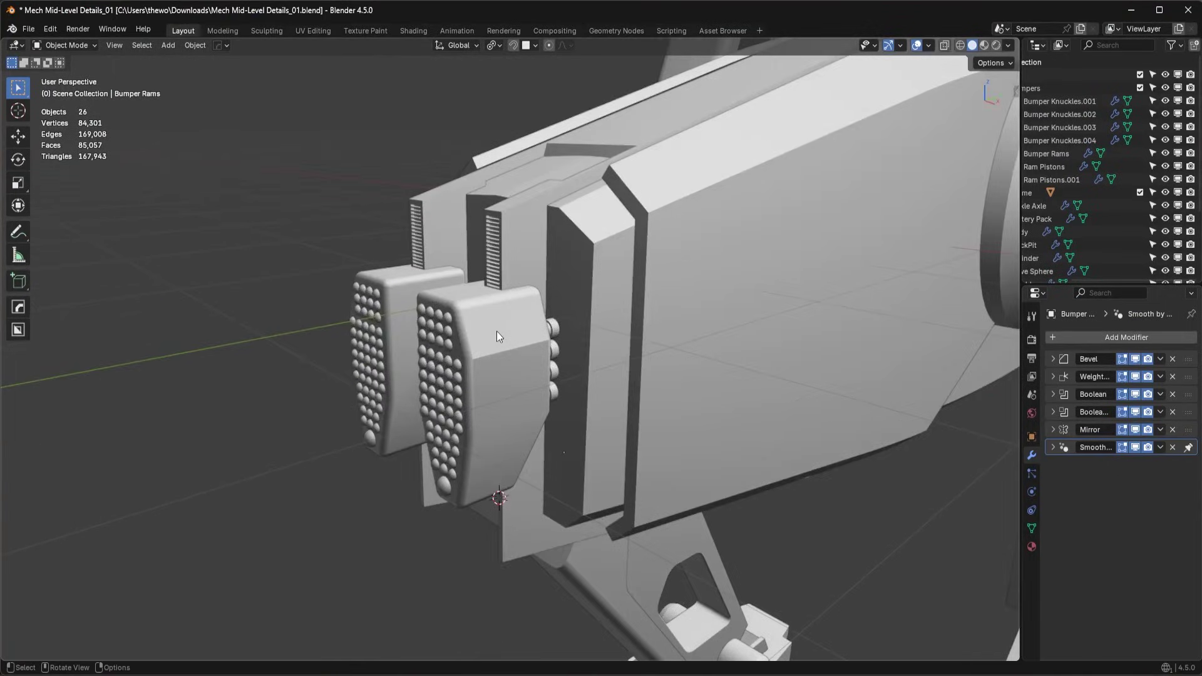
scroll(597, 392, up, 10)
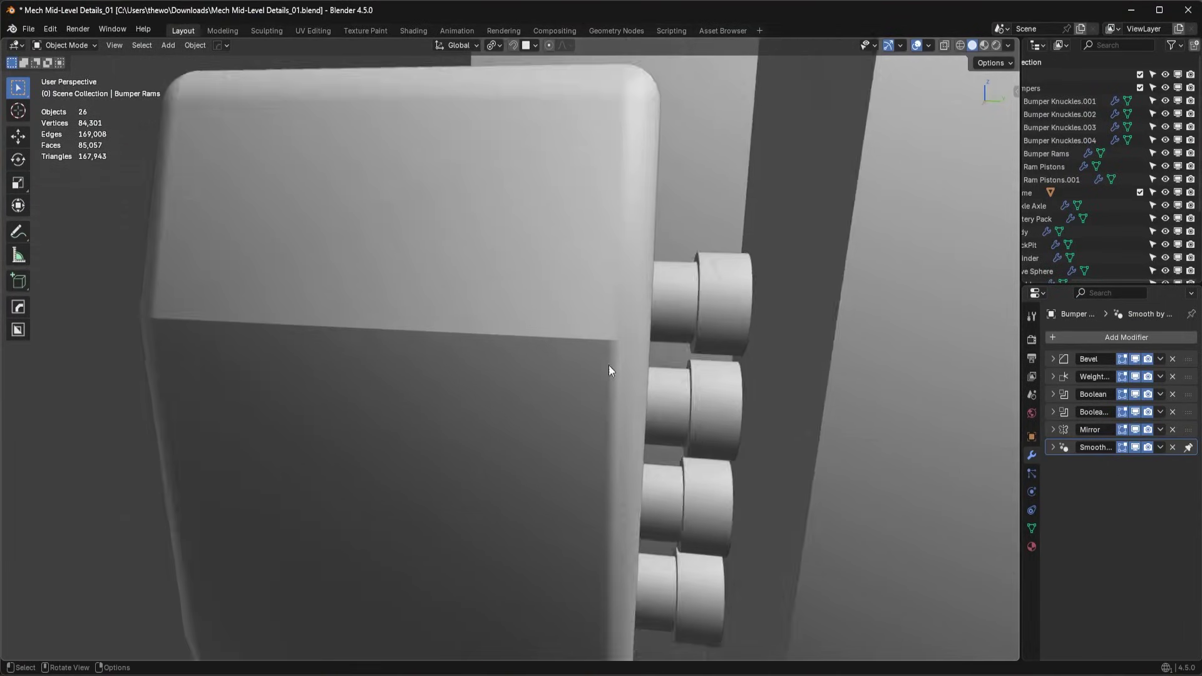
click(727, 327)
middle_drag(726, 324, 705, 372)
mouse_move(694, 444)
middle_down()
mouse_move(679, 431)
mouse_move(689, 438)
mouse_move(674, 447)
middle_up()
scroll(681, 438, down, 4)
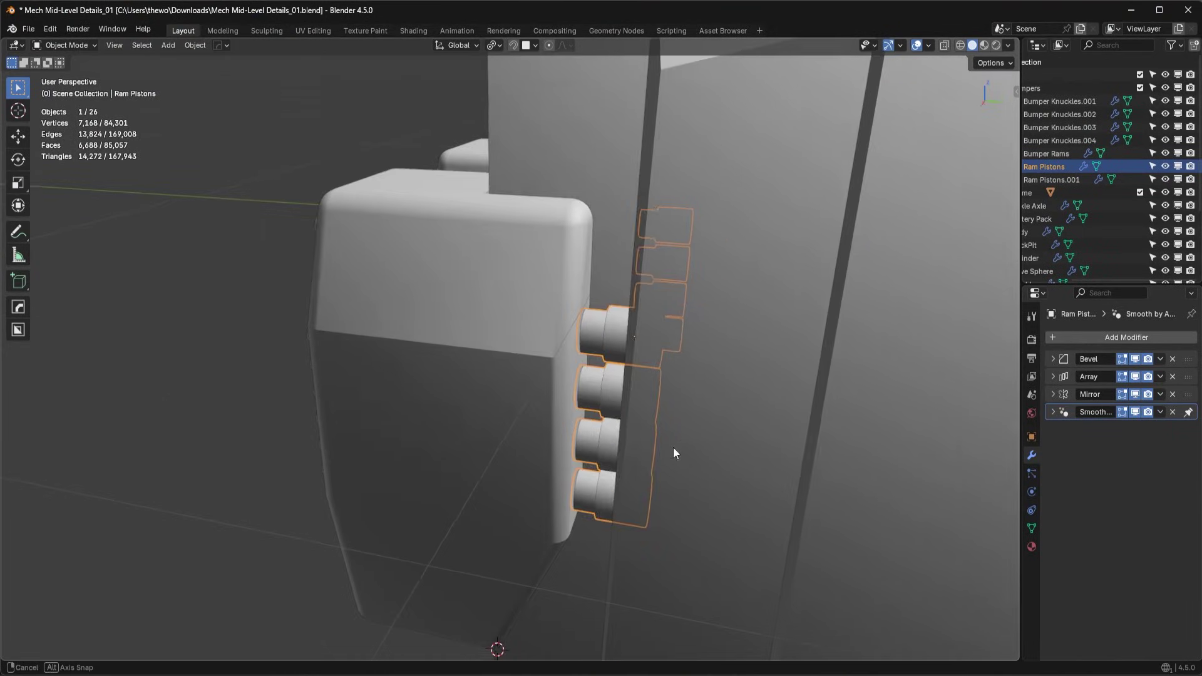
shift+click(495, 332)
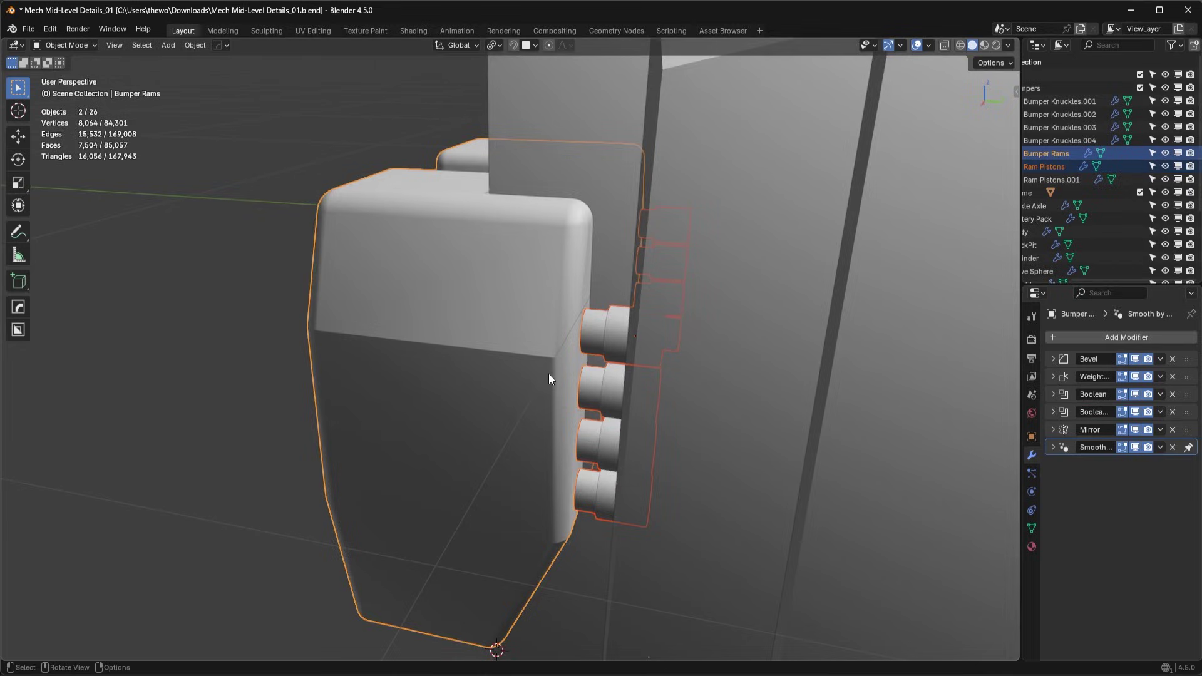
key(alt+a)
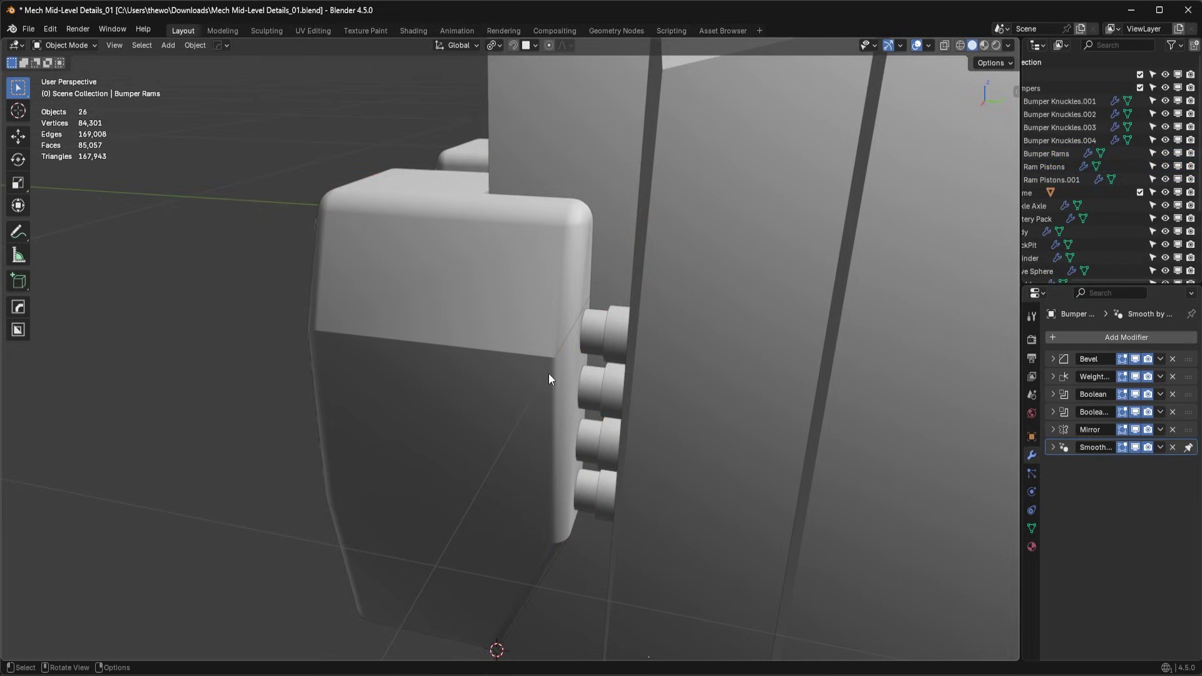
Step: Isolate the Bumper Rams and Ram Pistons in local view and clear the selection
click(531, 323)
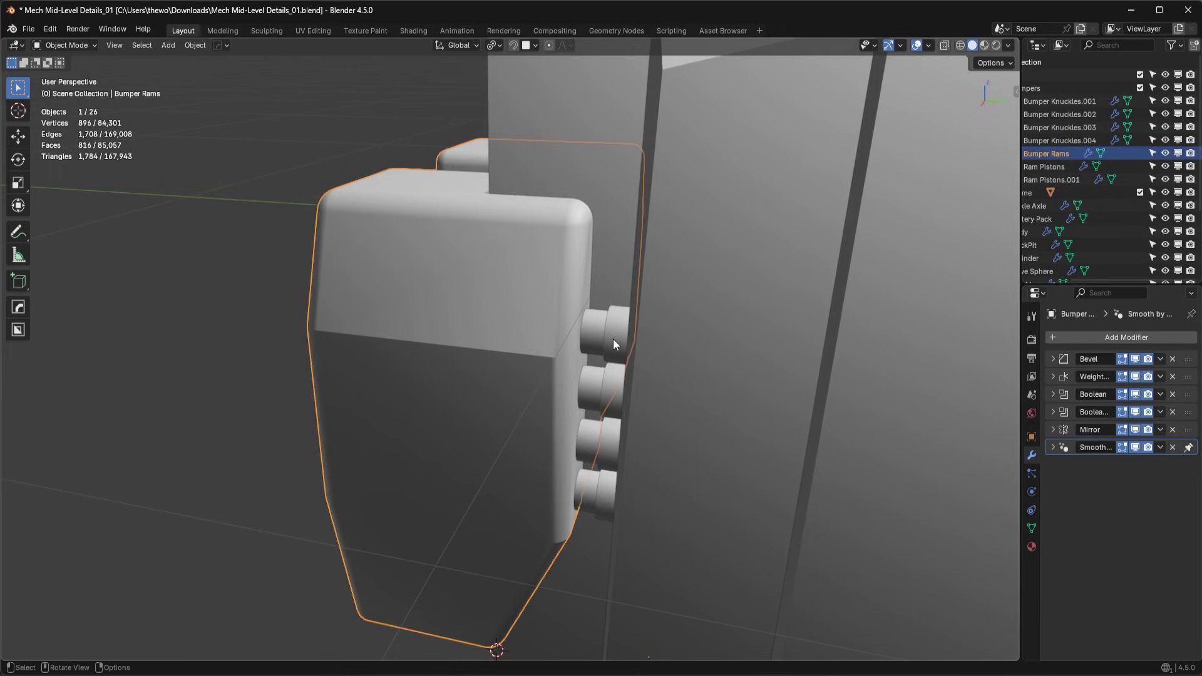
shift+click(614, 338)
key(KP_Divide)
scroll(620, 351, up, 5)
middle_drag(622, 355, 514, 319)
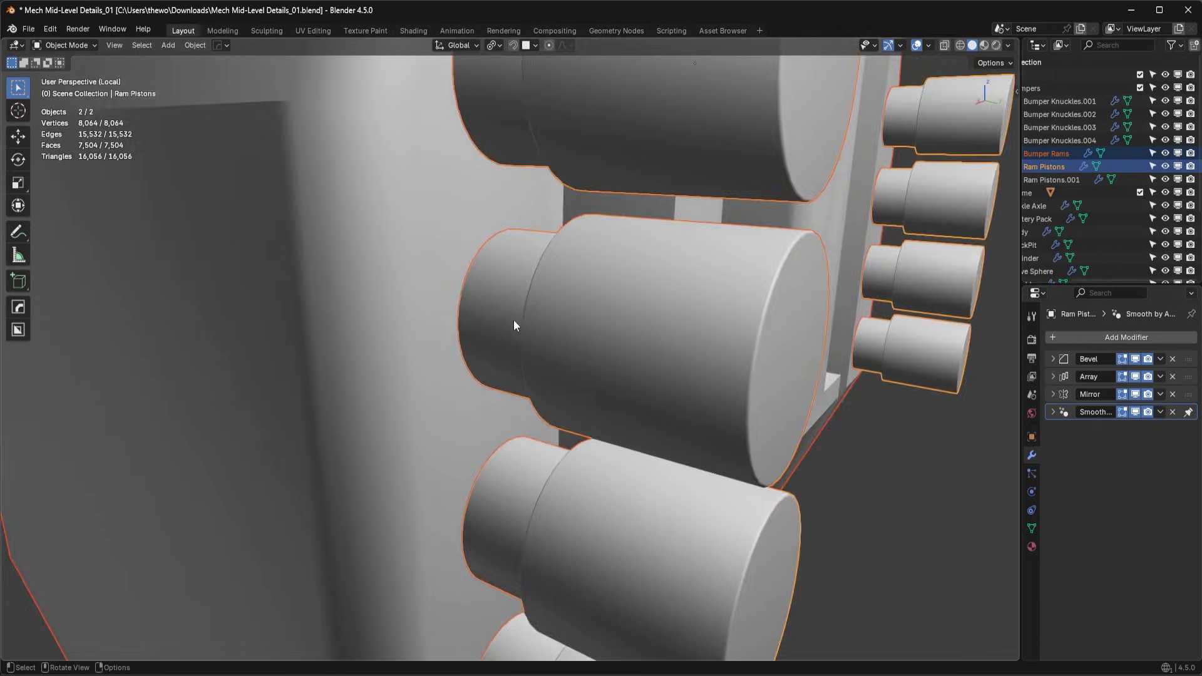
scroll(514, 320, up, 3)
key(alt+a)
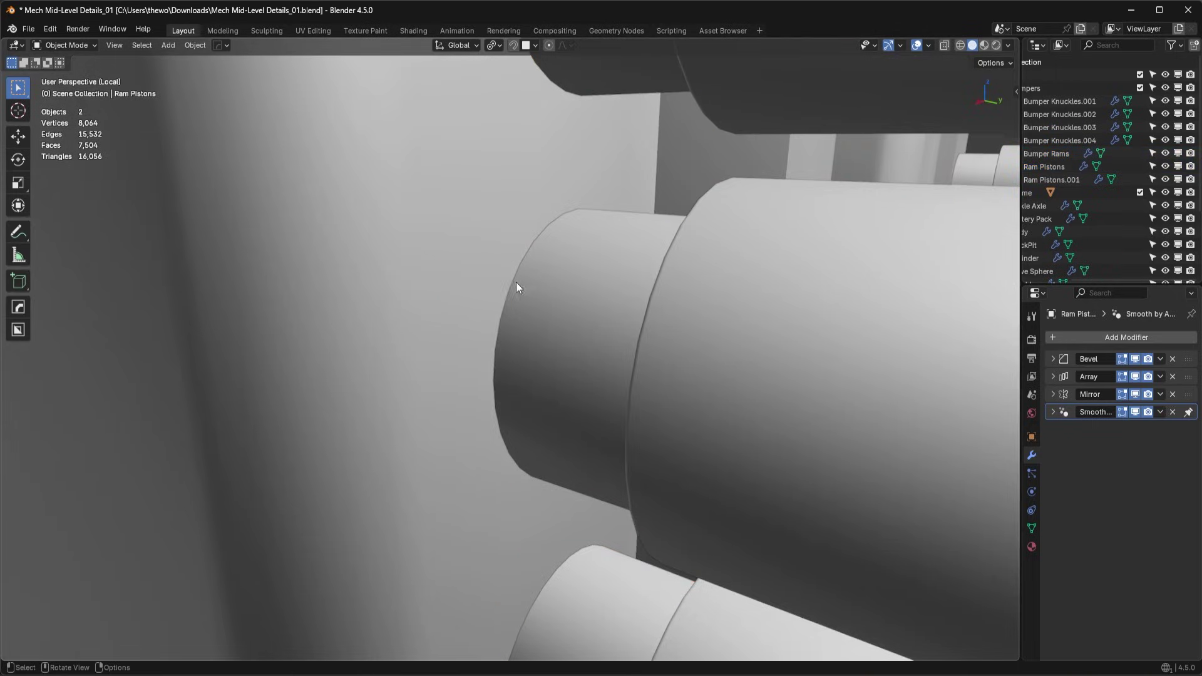
click(569, 295)
key(g)
right_click(810, 303)
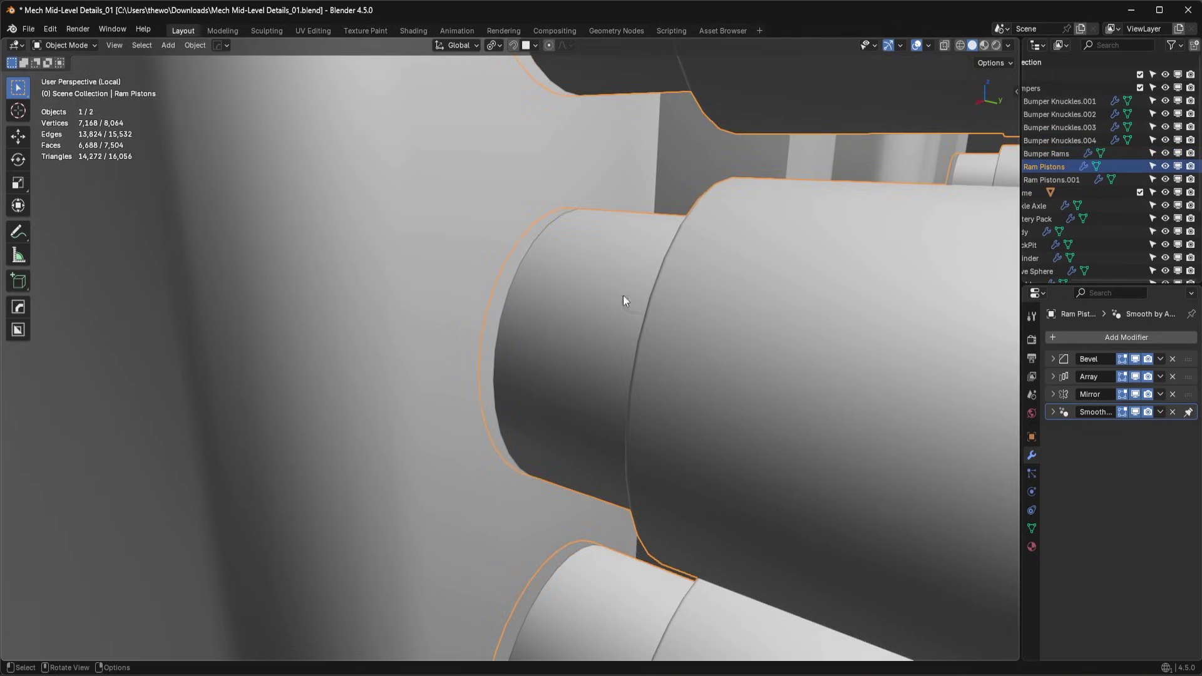
Step: Bake down the modifiers on the Bumper Rams with the HardOps Smart Apply operation
click(440, 257)
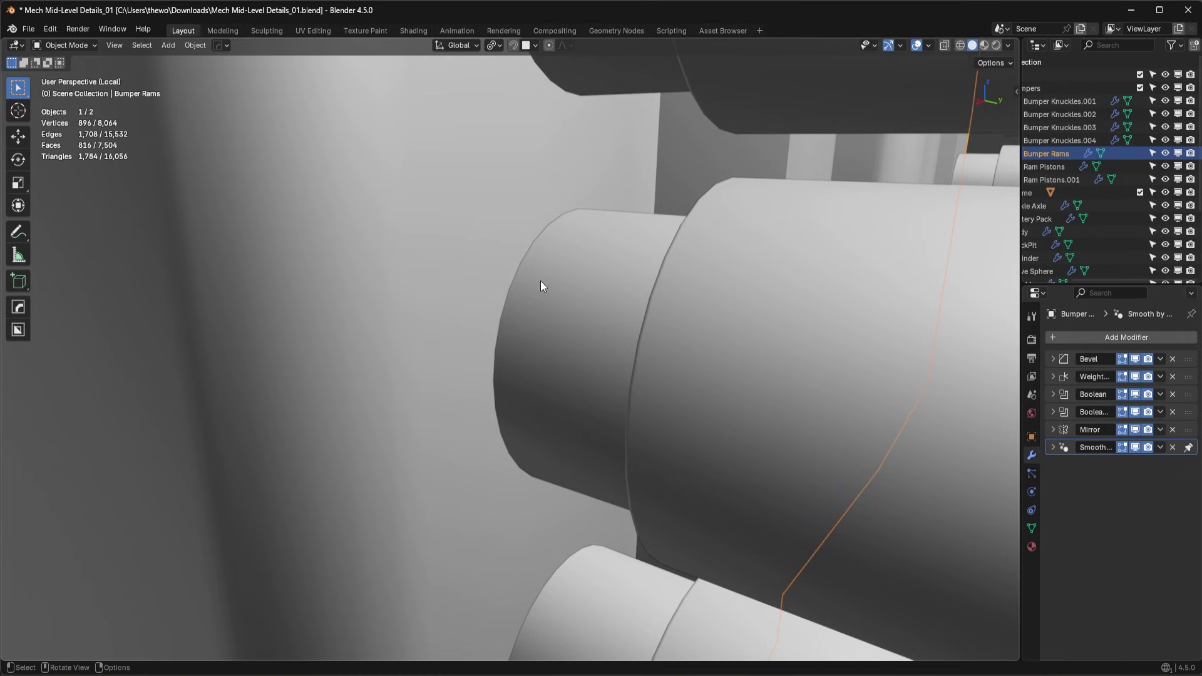
scroll(556, 253, down, 10)
middle_drag(572, 229, 566, 263)
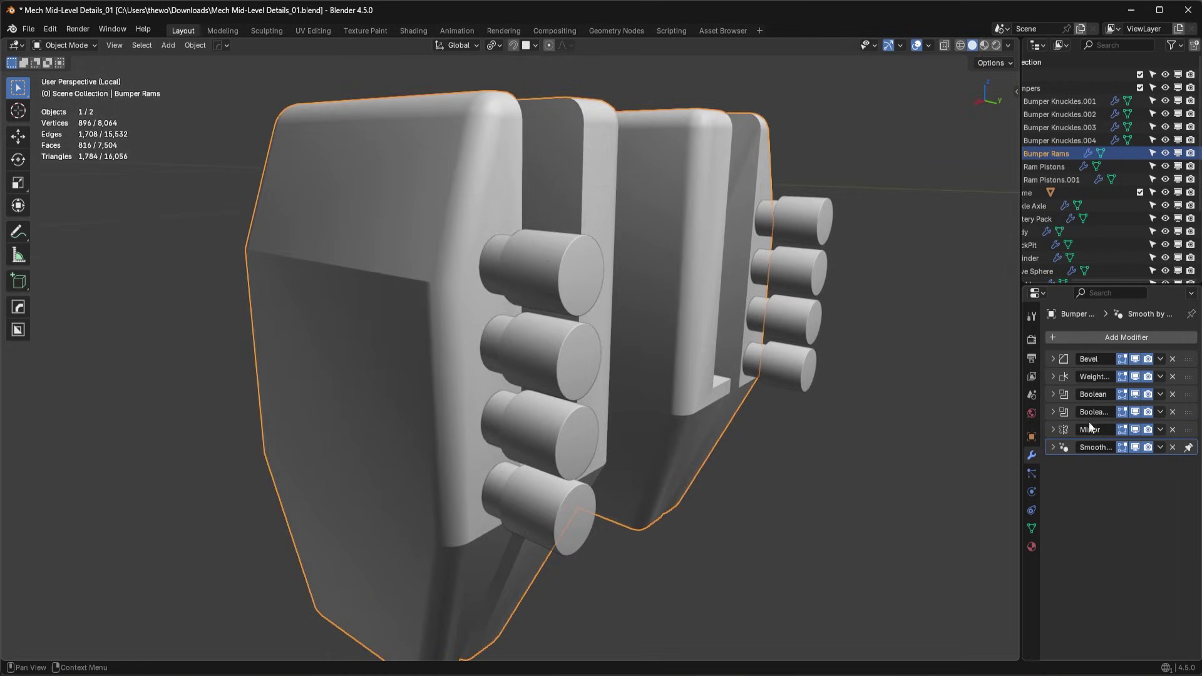
middle_drag(855, 331, 698, 329)
key(q)
mouse_move(665, 374)
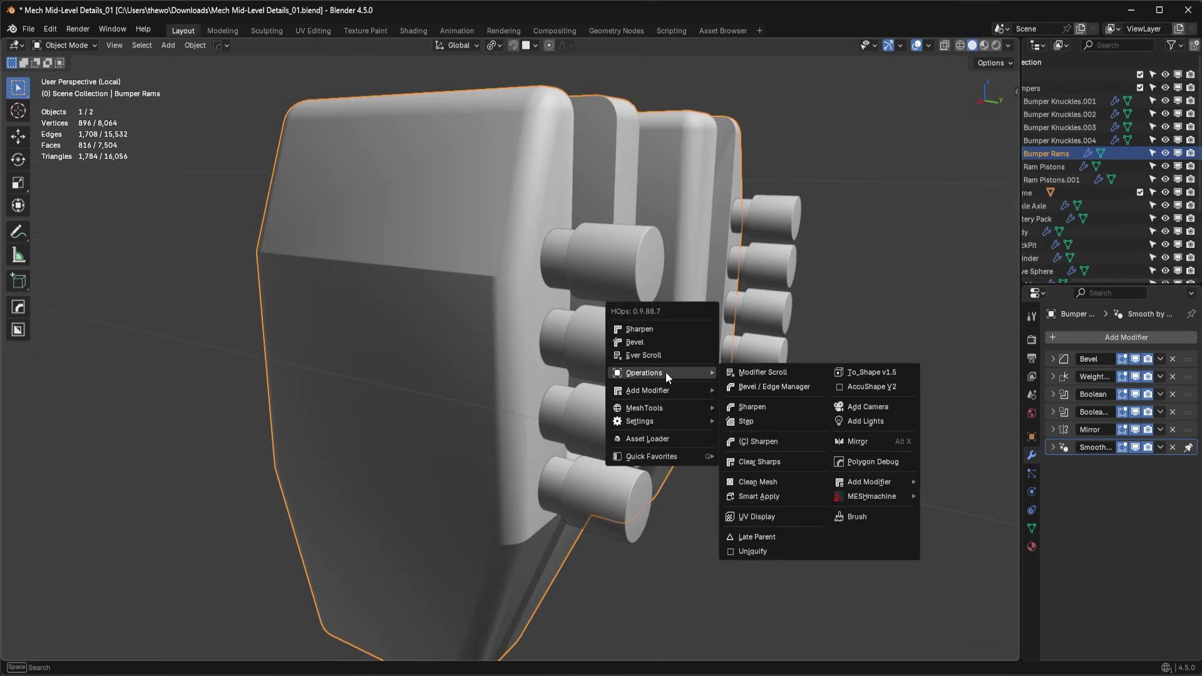
click(806, 494)
Step: Run HardOps Smart Apply on the Ram Pistons to apply their array and mirror modifiers
click(627, 253)
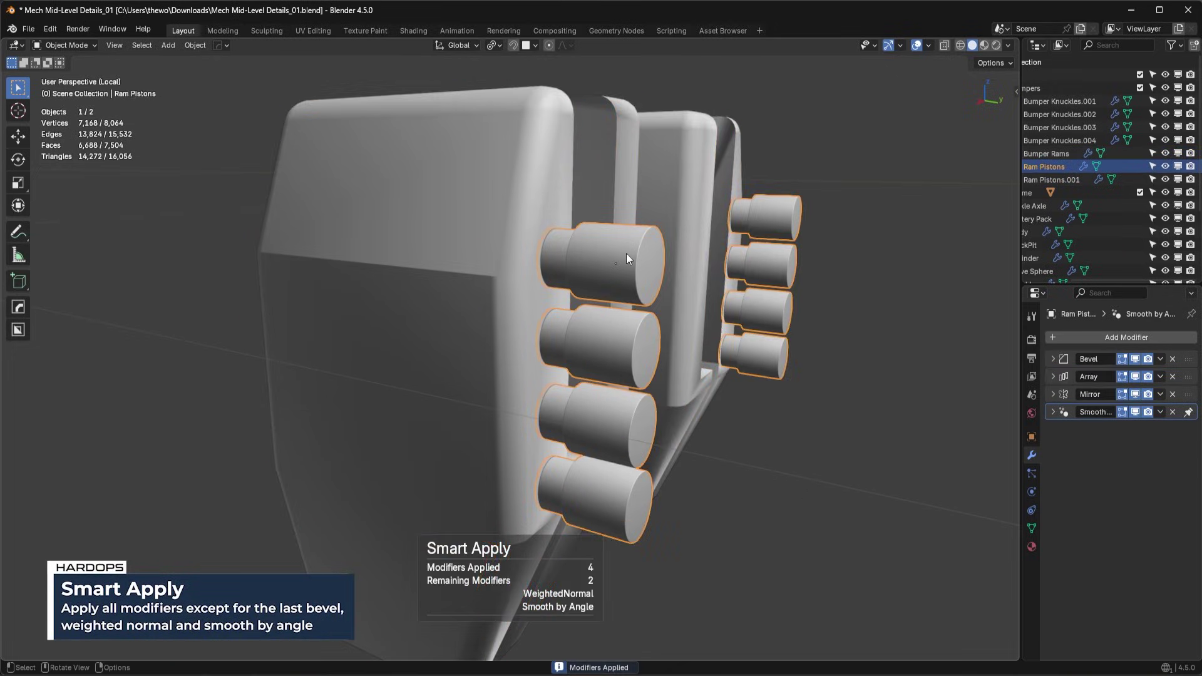
key(q)
mouse_move(786, 378)
click(851, 503)
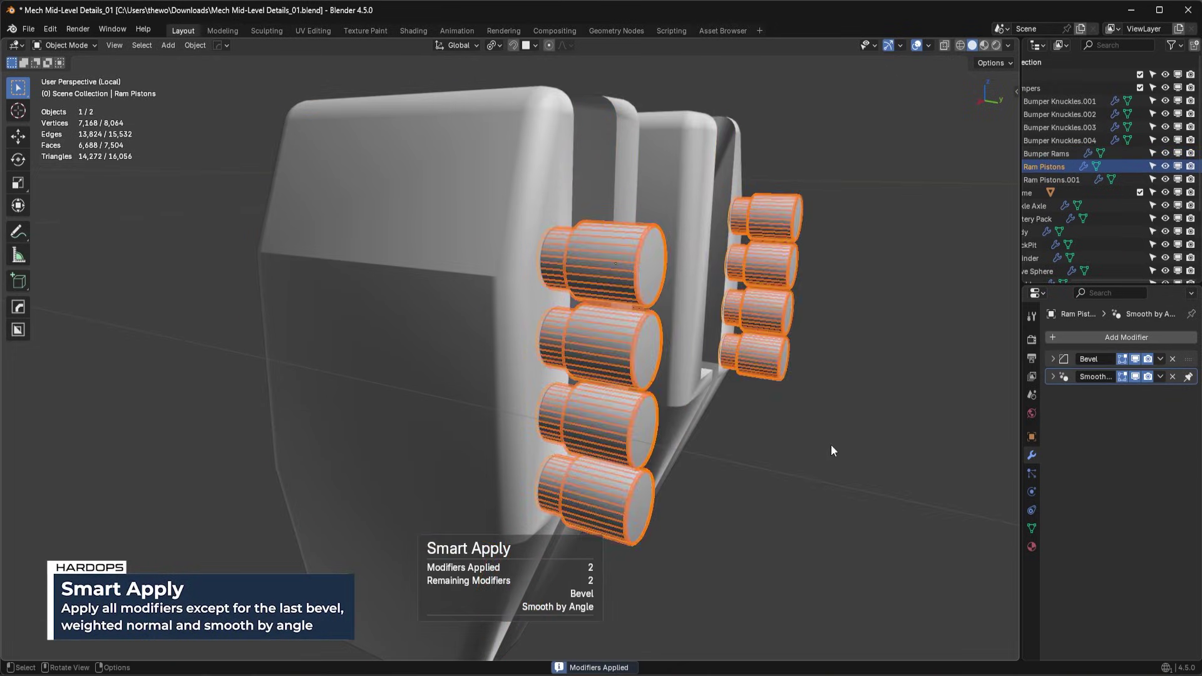
Step: Remove the Bevel and Smooth by Angle modifiers from the Ram Pistons and the Weighted Normal and Smooth by Angle modifiers from the Bumper Rams
click(1172, 359)
click(1172, 359)
click(439, 232)
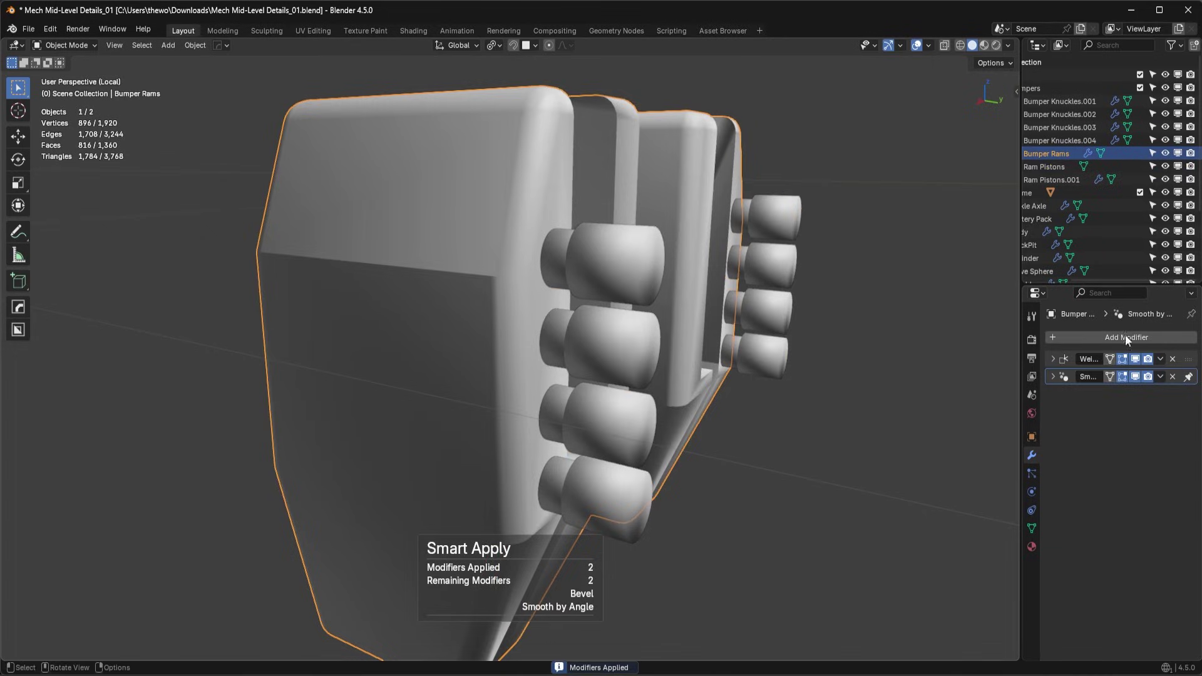
click(1173, 359)
click(1173, 358)
Step: Apply Shade Auto Smooth at 30° to both the Bumper Rams and the Ram Pistons
middle_drag(512, 291, 569, 302)
right_click(580, 295)
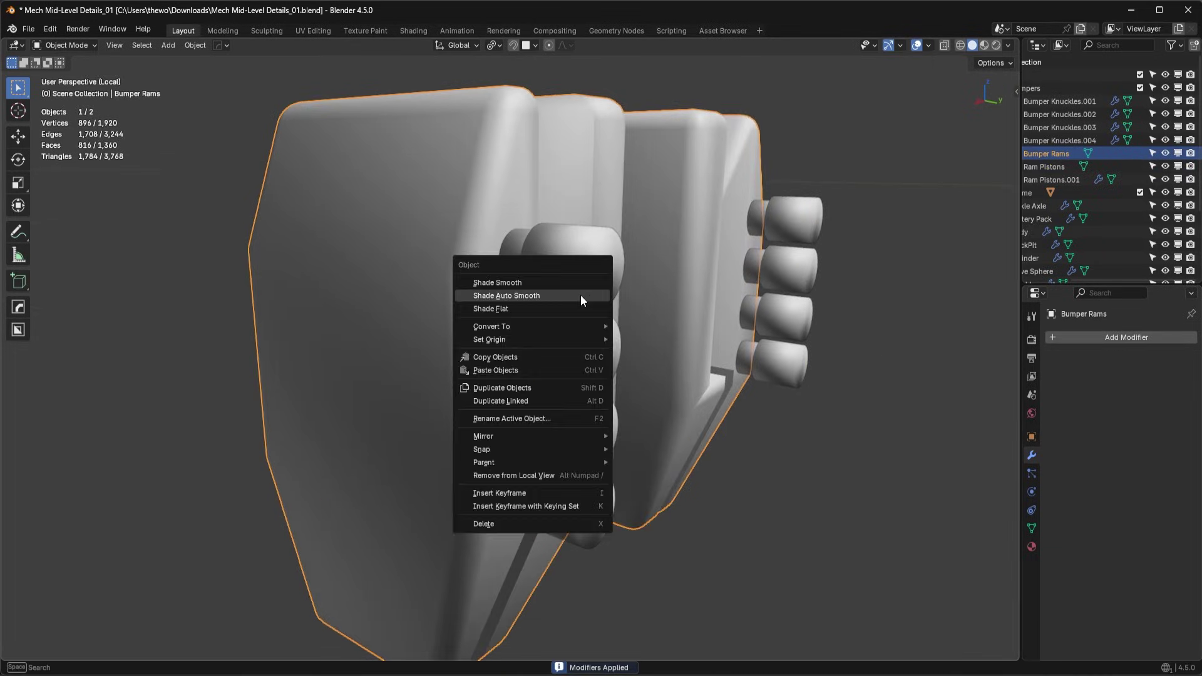
click(581, 295)
click(587, 257)
right_click(588, 257)
click(592, 257)
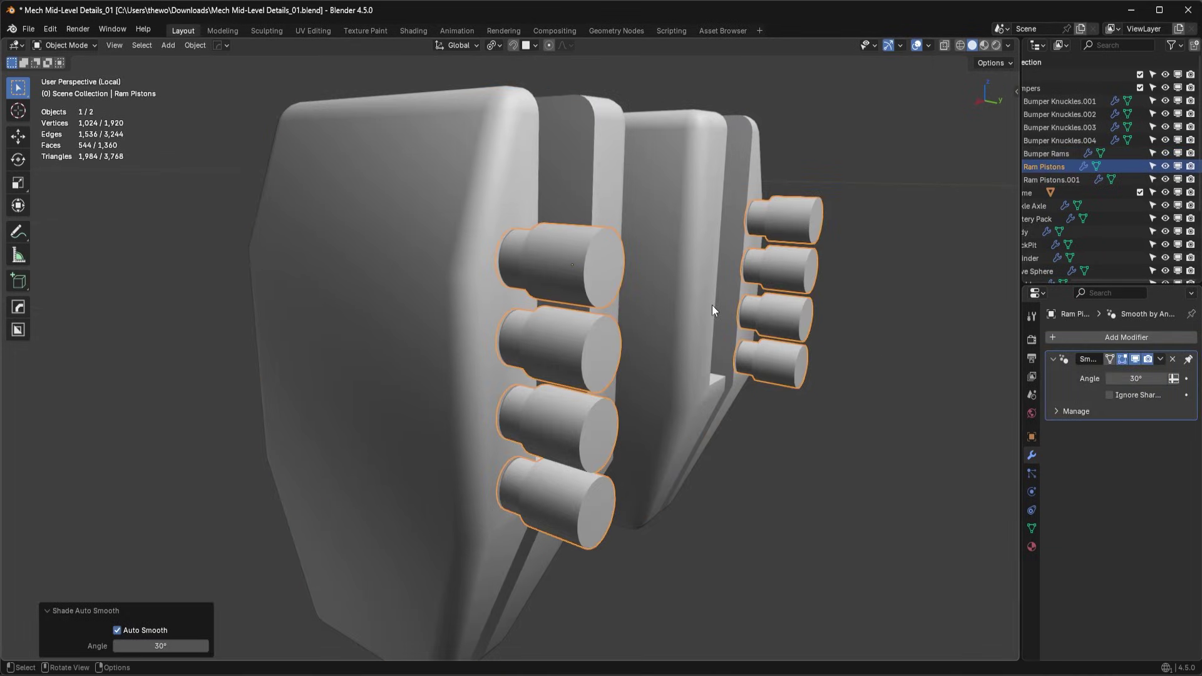
key(g)
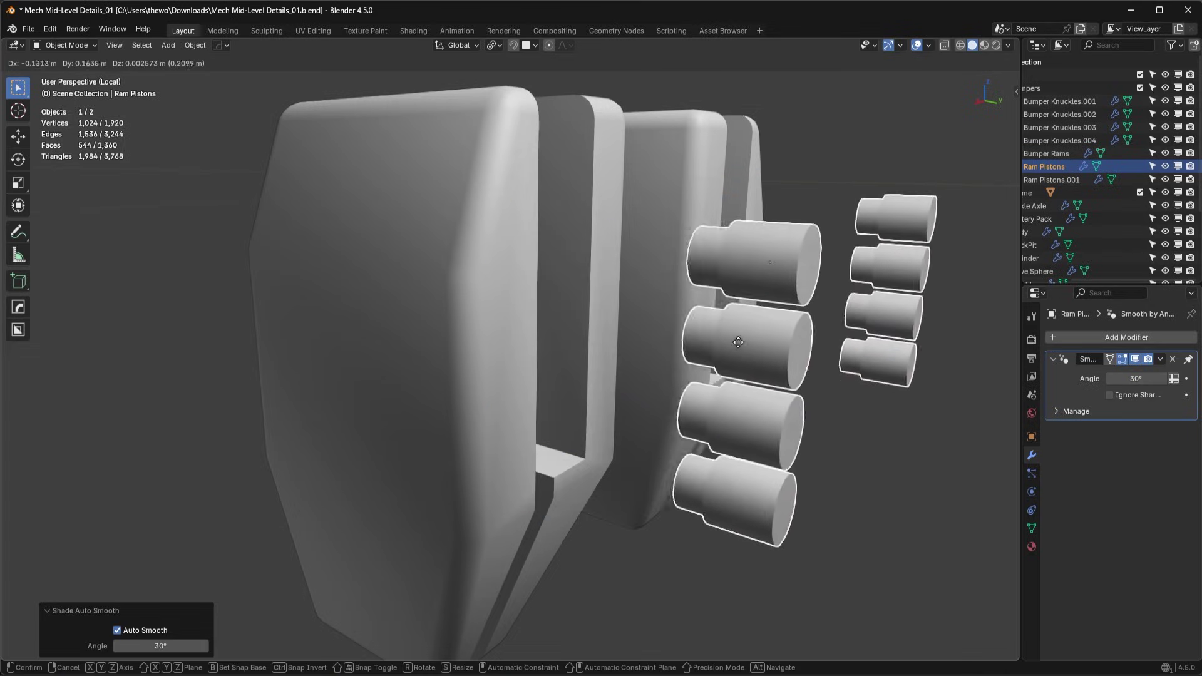
right_click(752, 242)
click(424, 247)
key(g)
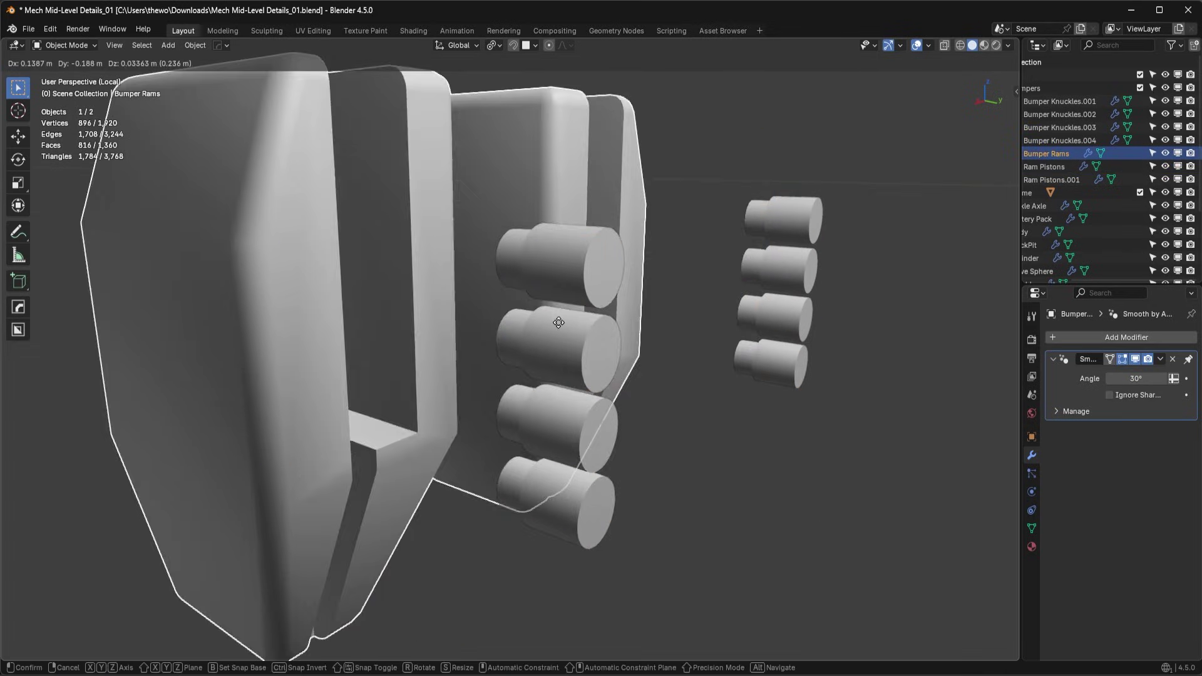
right_click(559, 322)
Step: Examine up close where the ram pistons meet the back of the bumper rams
key(alt+v)
click(799, 543)
middle_drag(792, 468, 551, 338)
scroll(757, 416, up, 5)
click(814, 460)
scroll(815, 460, down, 7)
key(alt+a)
Step: Join the Ram Pistons to the Bumper Rams with a HardOps Boolean union, keeping the rams as the active object
shift+middle_drag(532, 319, 693, 394)
scroll(690, 384, up, 3)
click(690, 326)
scroll(687, 375, down, 2)
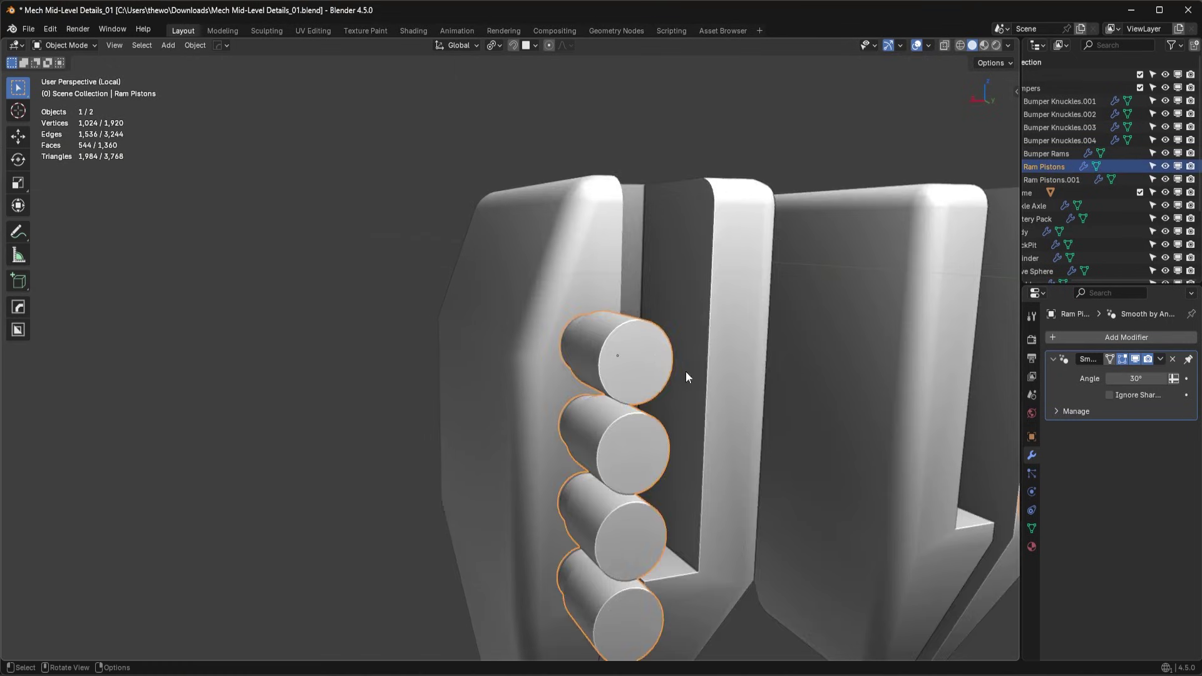
scroll(686, 371, down, 4)
shift+click(675, 332)
middle_drag(675, 332, 731, 367)
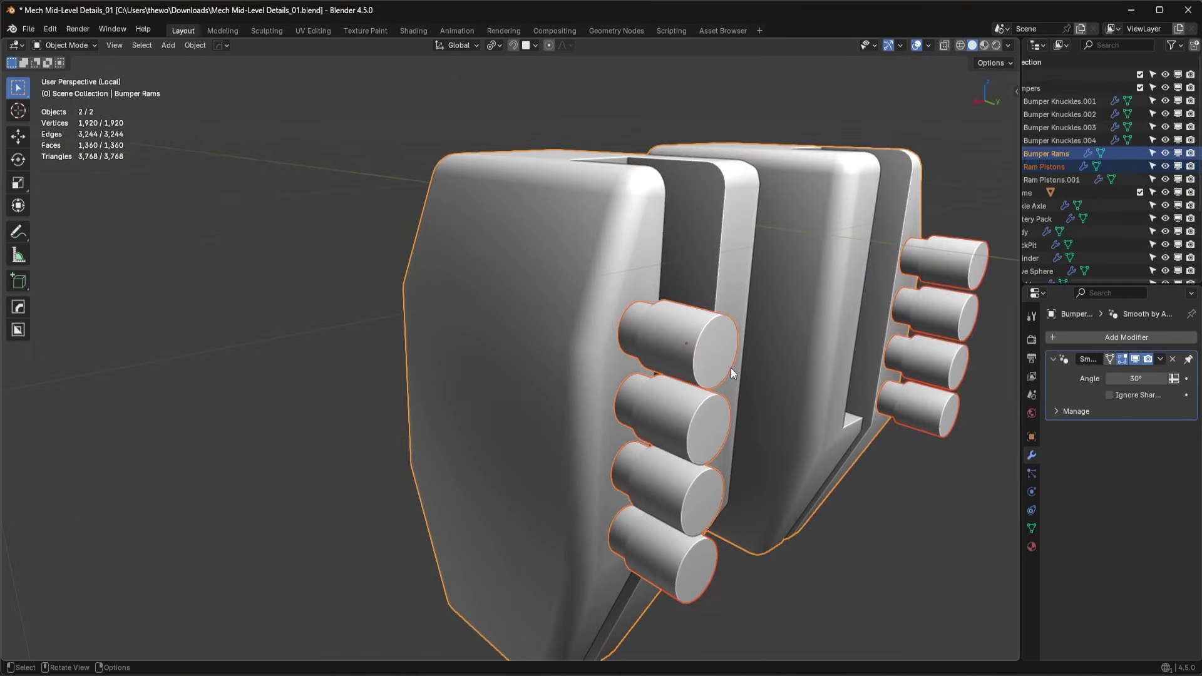
key(q)
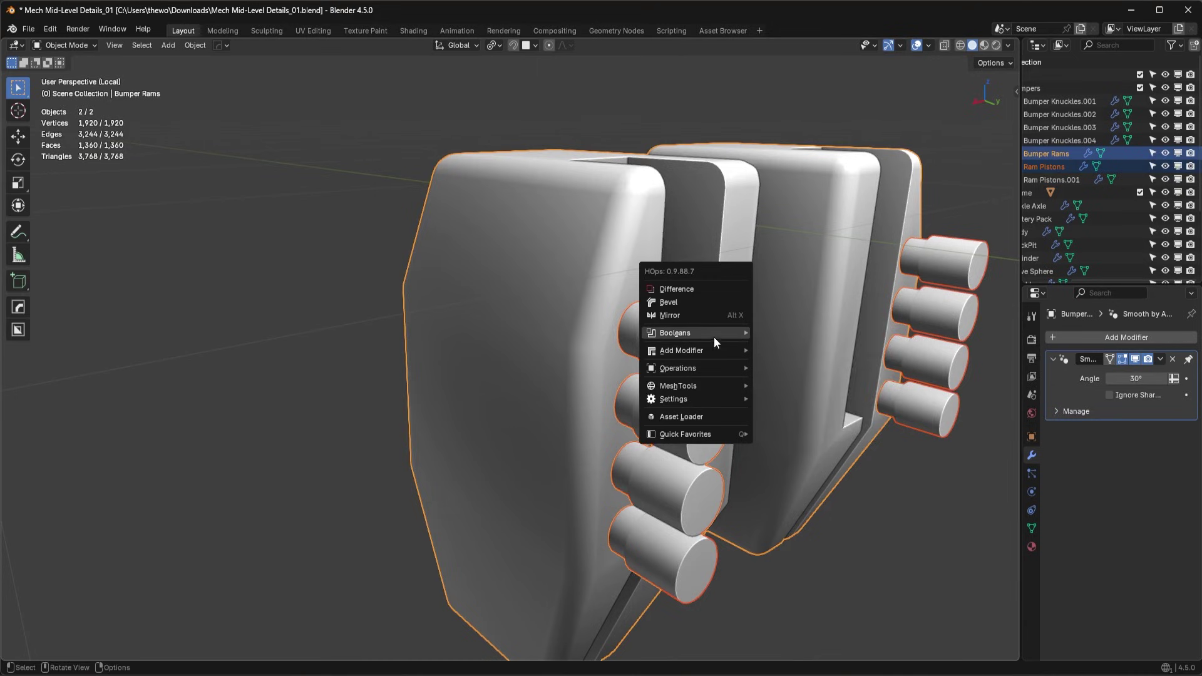
mouse_move(714, 334)
click(803, 364)
mouse_move(716, 413)
middle_down()
mouse_move(635, 418)
mouse_move(722, 417)
middle_up()
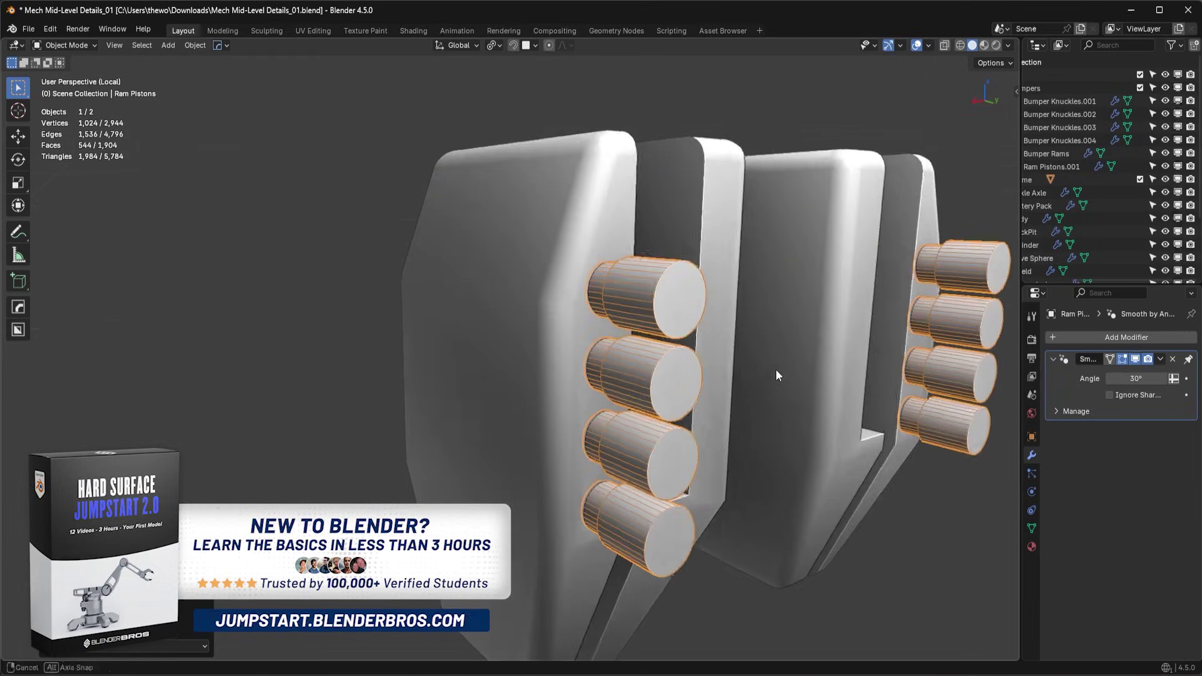
Step: Compare the Bumper Rams with the Boolean modifier shown and hidden, and inspect the piston intersections
click(555, 336)
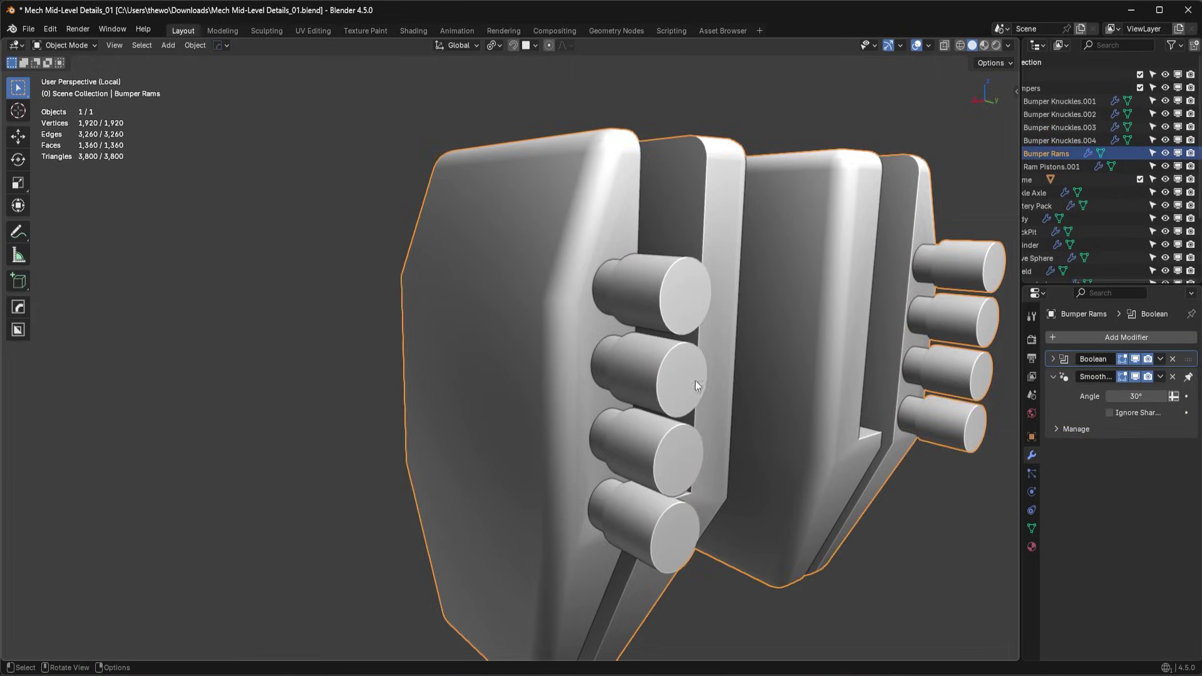
click(1136, 359)
click(1137, 358)
click(1137, 359)
click(1137, 358)
scroll(754, 382, up, 5)
middle_drag(754, 382, 705, 381)
scroll(688, 401, up, 4)
scroll(672, 417, down, 4)
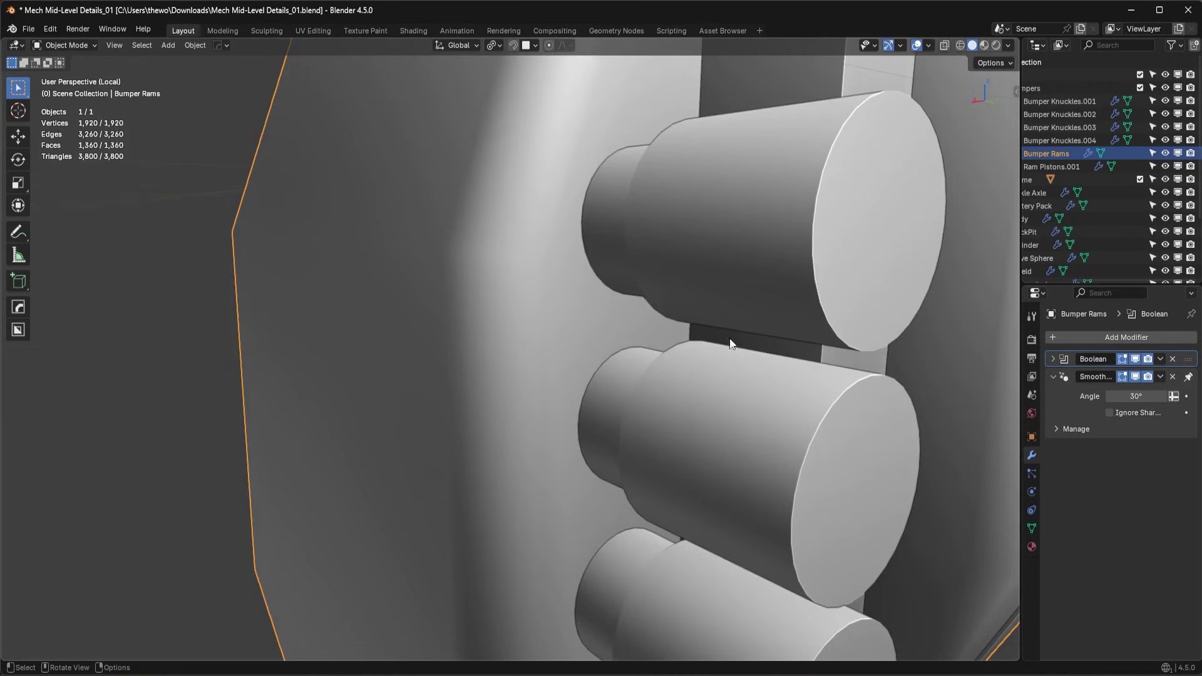
scroll(623, 419, up, 3)
Step: Check the Bumper Rams mesh around the pistons in edge editing and object mode while toggling the Boolean's viewport display
key(ctrl+Tab)
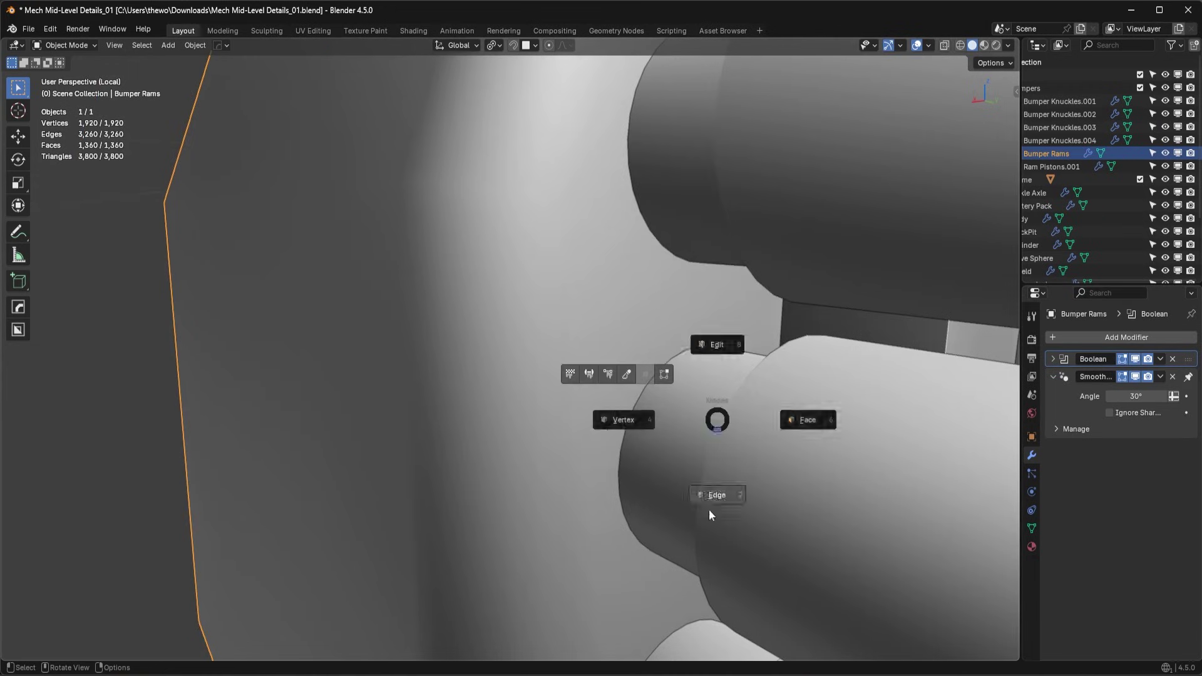
click(709, 509)
key(z)
click(843, 468)
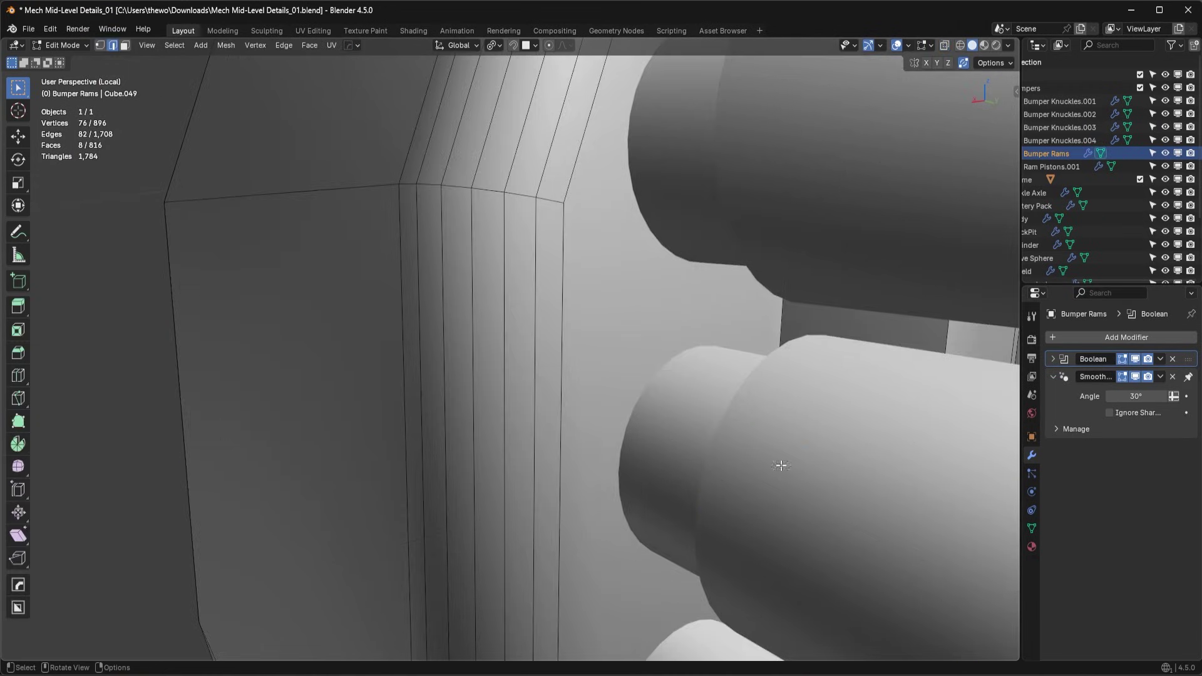
click(1130, 357)
click(1130, 357)
click(1131, 357)
click(1131, 357)
key(Tab)
click(1134, 359)
click(1135, 359)
Step: Apply the Boolean modifier on the Bumper Rams and open the merged mesh for editing
click(1162, 358)
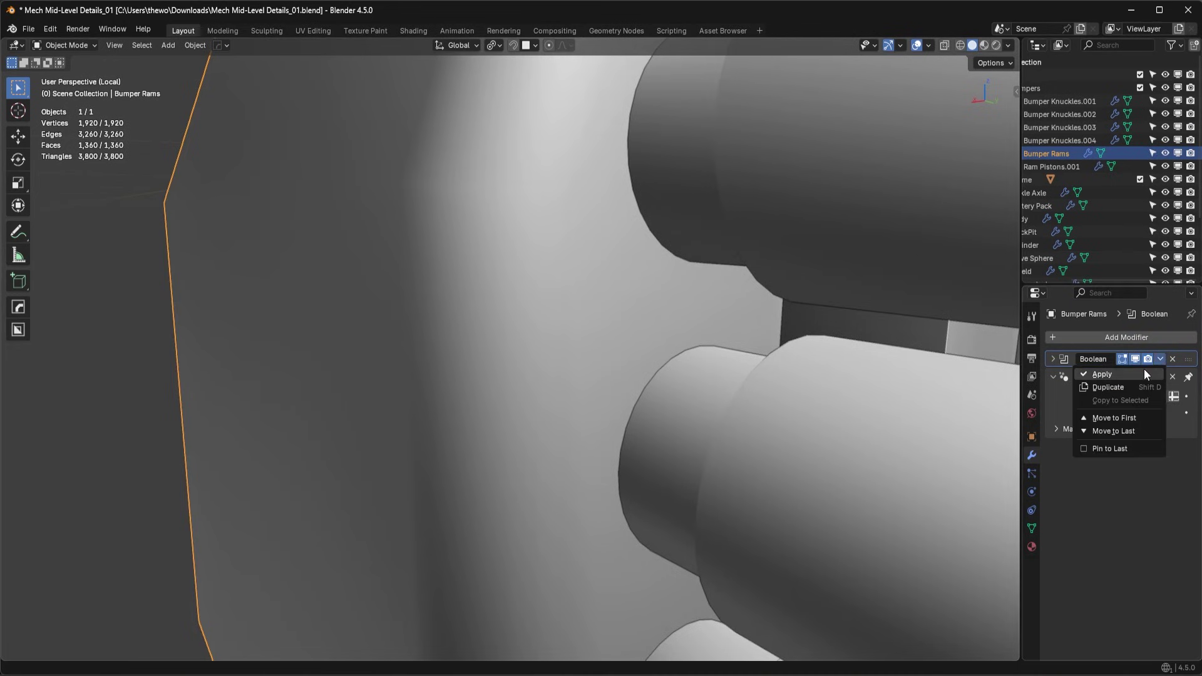
click(1144, 369)
key(Tab)
click(628, 419)
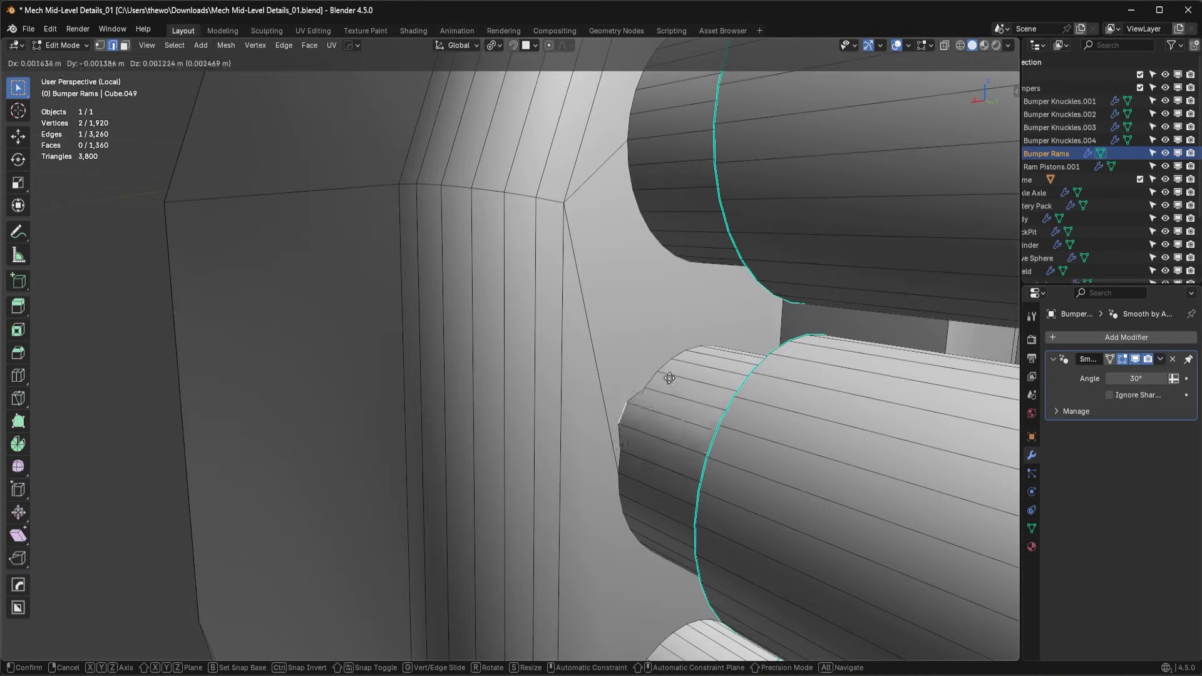
double_click(625, 438)
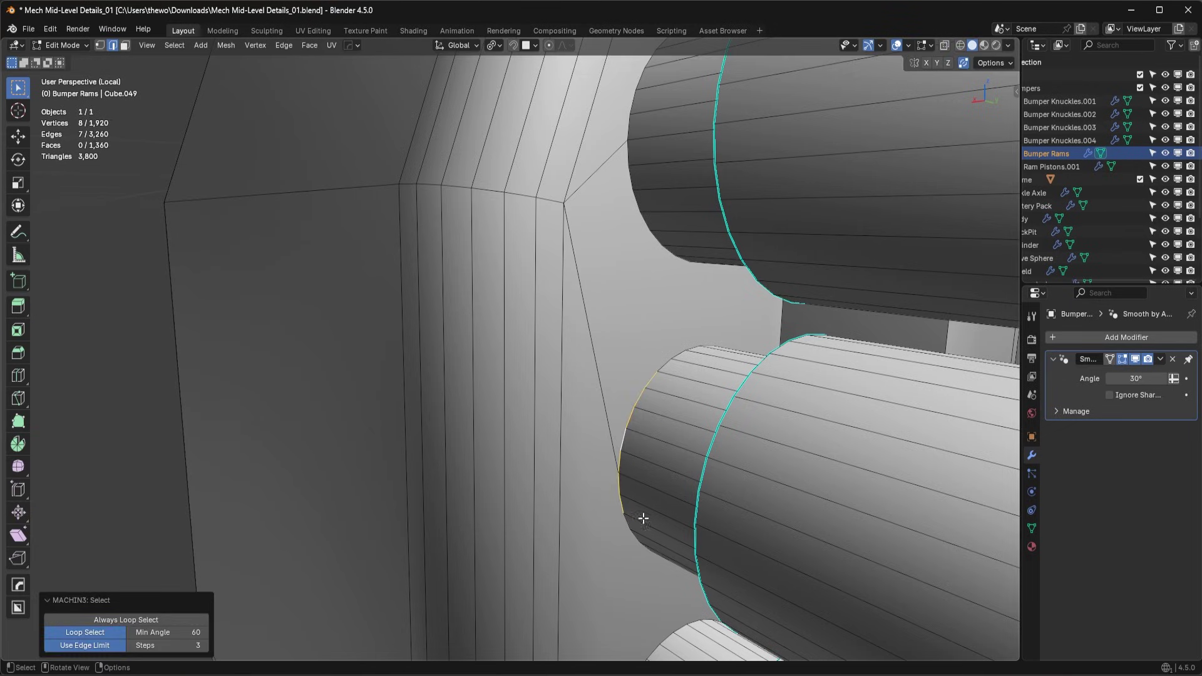
key(alt+a)
Step: Examine the merged piston intersections on the Bumper Rams mesh from several angles
middle_drag(723, 443, 708, 419)
scroll(707, 435, down, 5)
scroll(707, 419, up, 8)
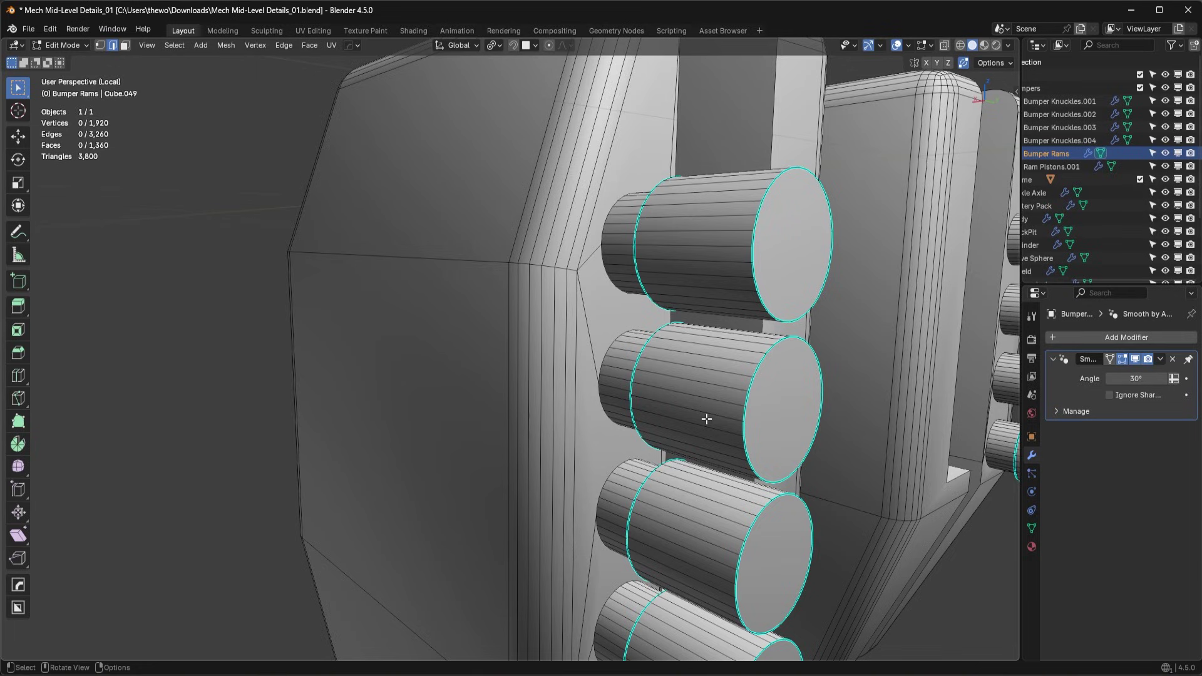
middle_drag(629, 371, 598, 354)
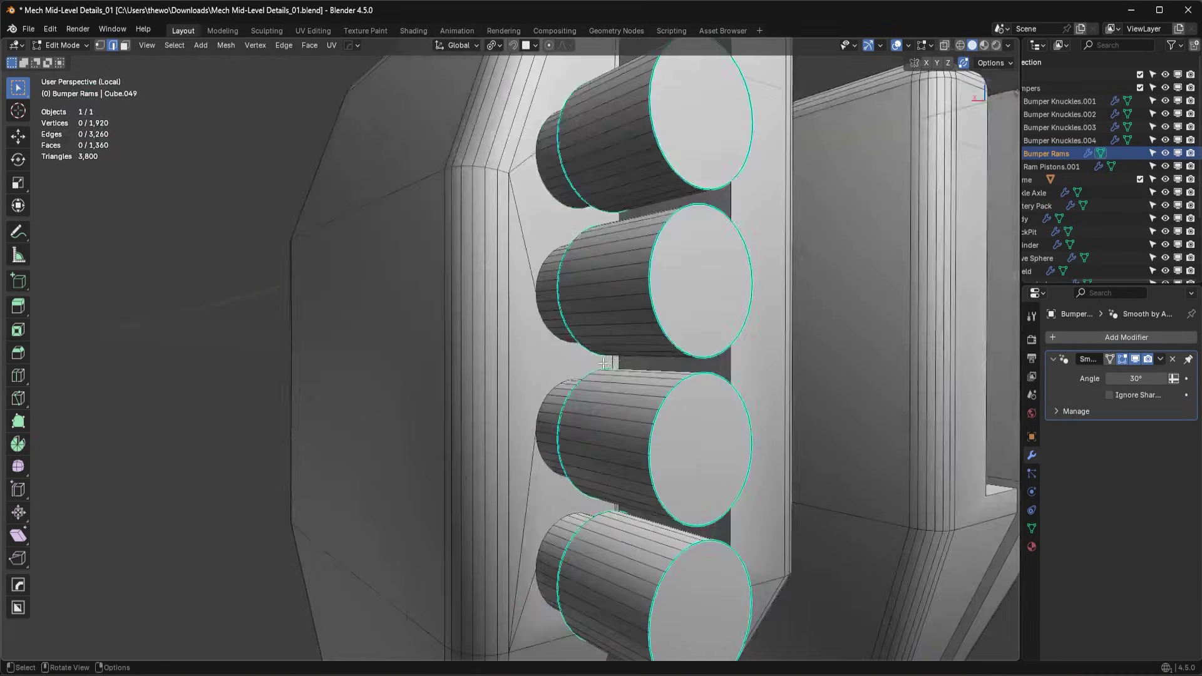
scroll(579, 229, up, 4)
scroll(572, 200, down, 6)
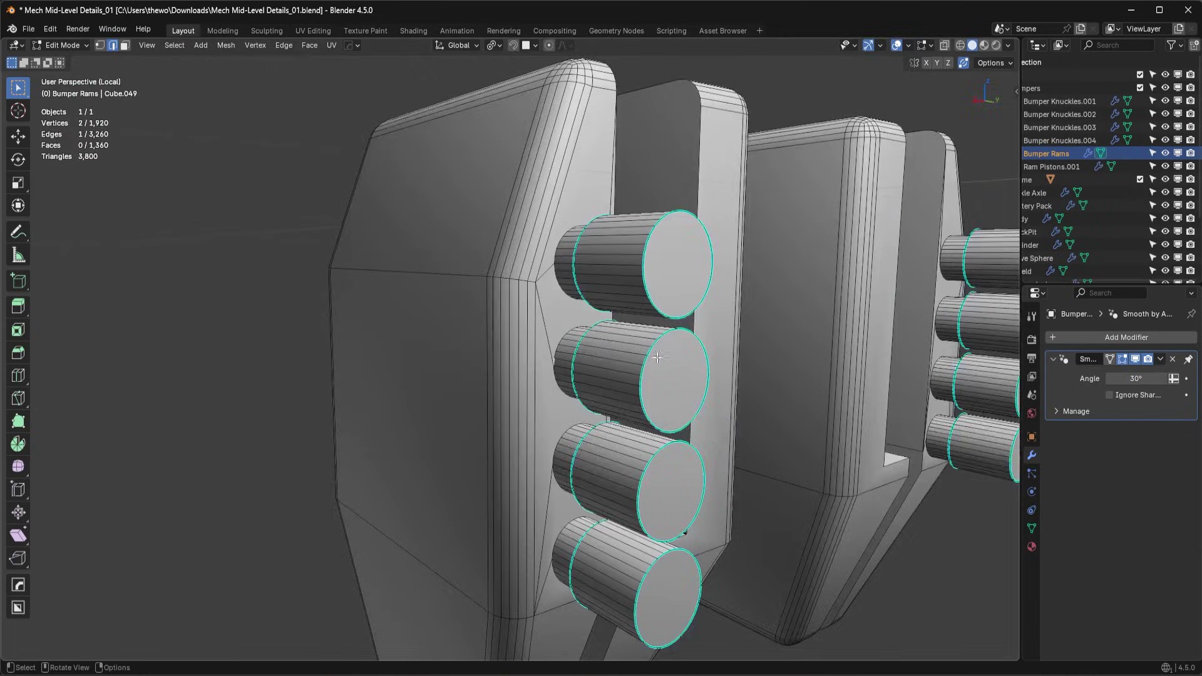
scroll(604, 339, up, 5)
middle_drag(600, 330, 577, 352)
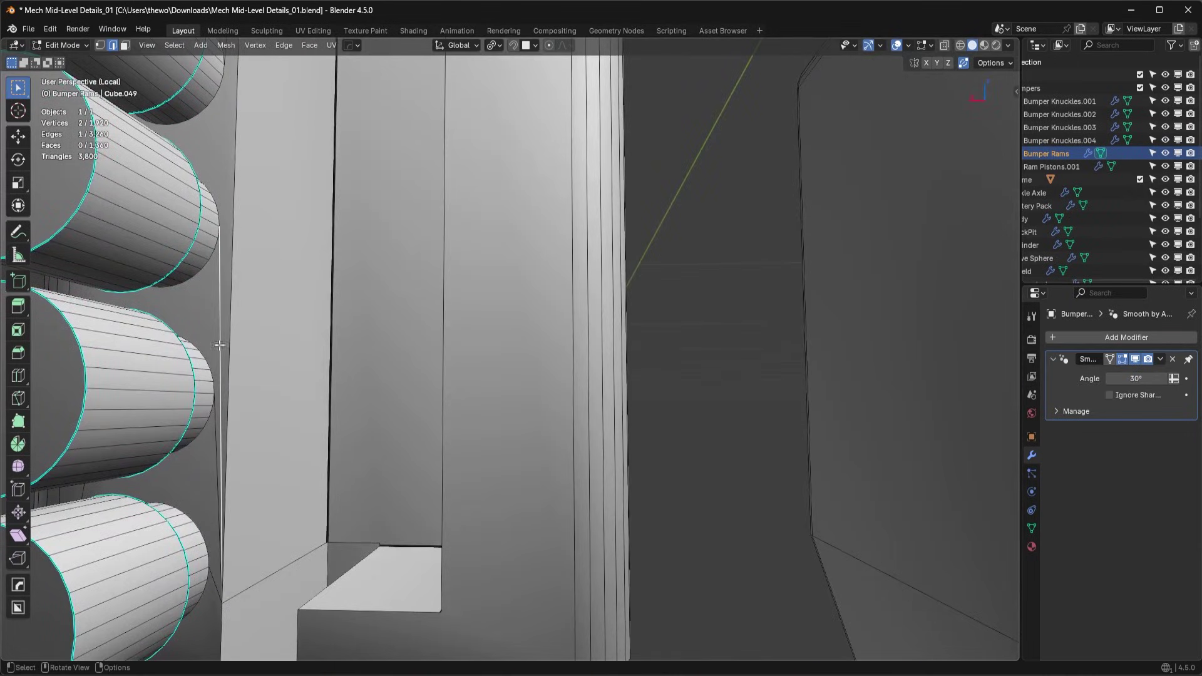
middle_drag(219, 345, 604, 356)
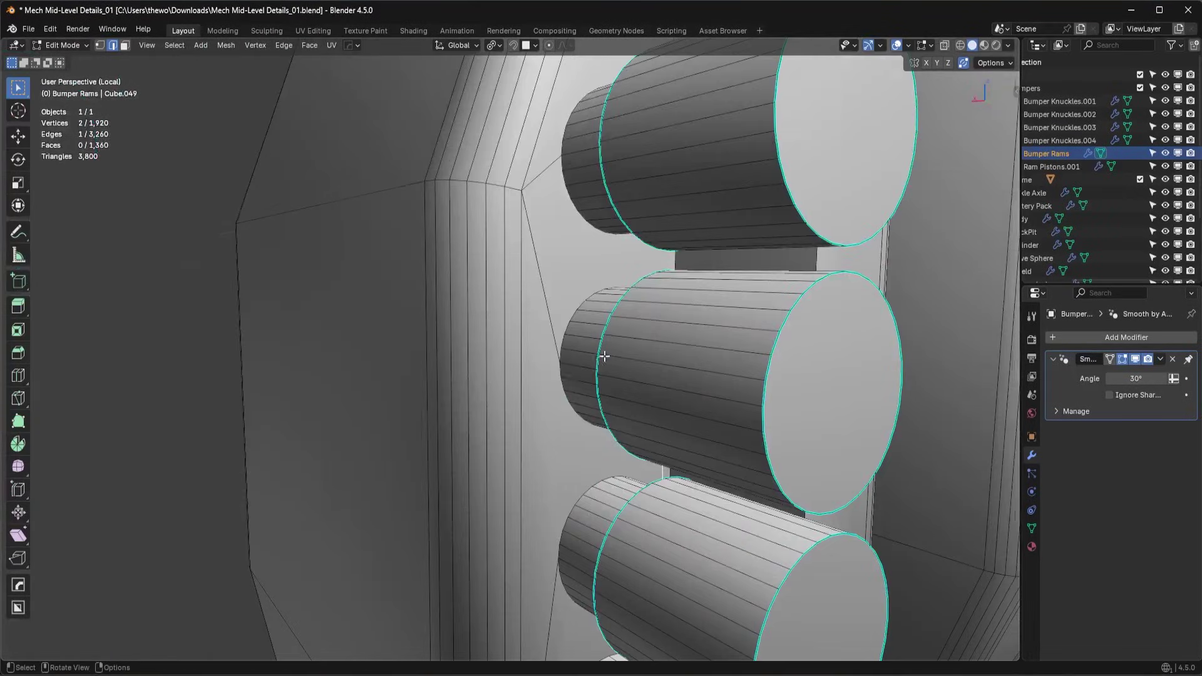
Step: Select the full edge loop where one piston meets the ram, removing the edge limit and excluding the extra ram edges
click(561, 371)
click(567, 330)
click(564, 375)
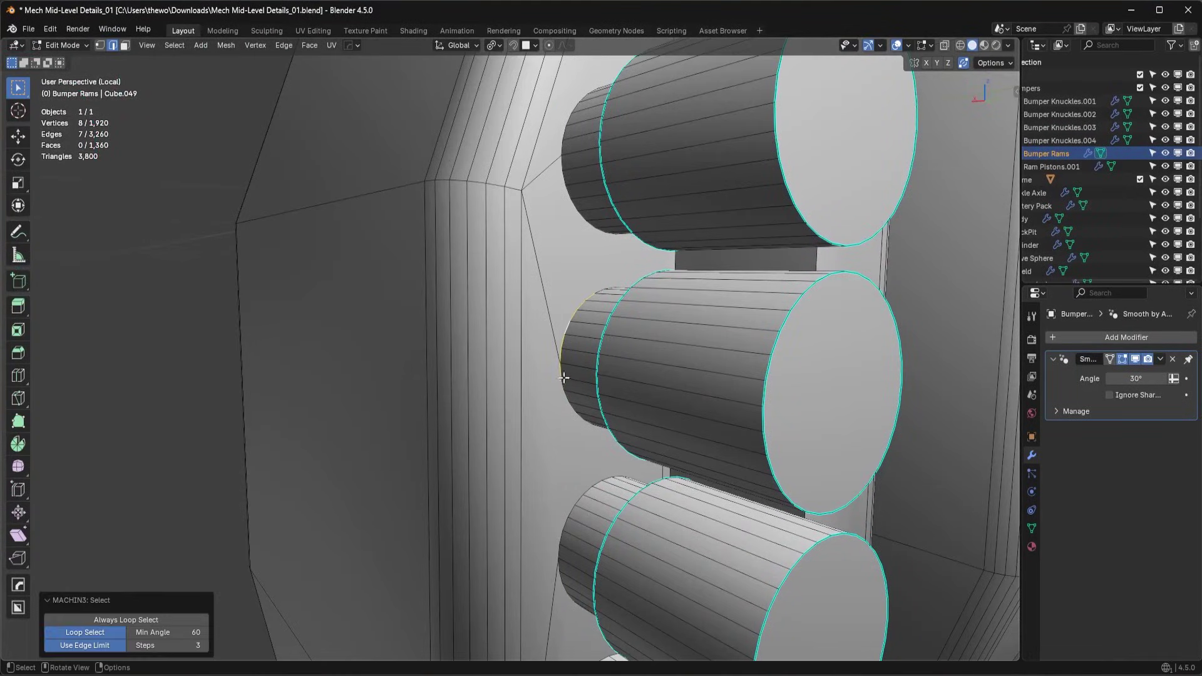
click(95, 653)
shift+middle_drag(764, 501, 209, 386)
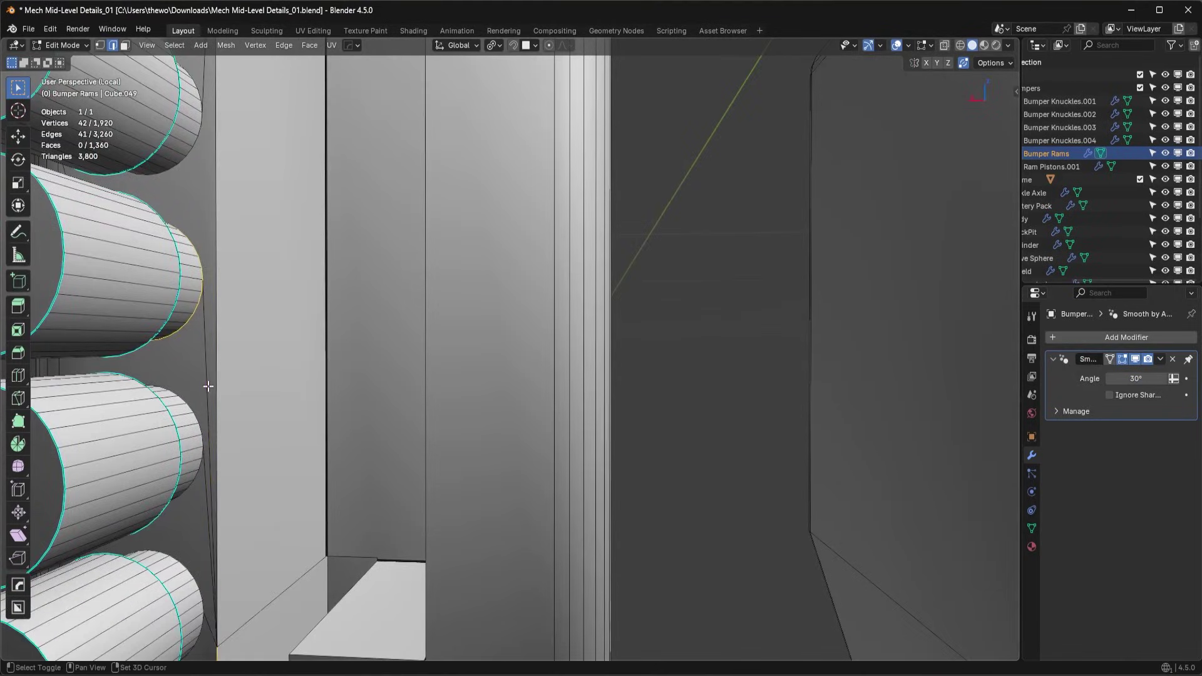
scroll(209, 386, down, 6)
alt+shift+click(416, 521)
Step: Check the selected intersection loop in X-ray and frame it in the view
middle_drag(415, 521, 471, 452)
key(alt+z)
middle_drag(499, 349, 538, 429)
key(alt+z)
key(KP_Decimal)
middle_drag(667, 414, 508, 390)
scroll(547, 382, down, 3)
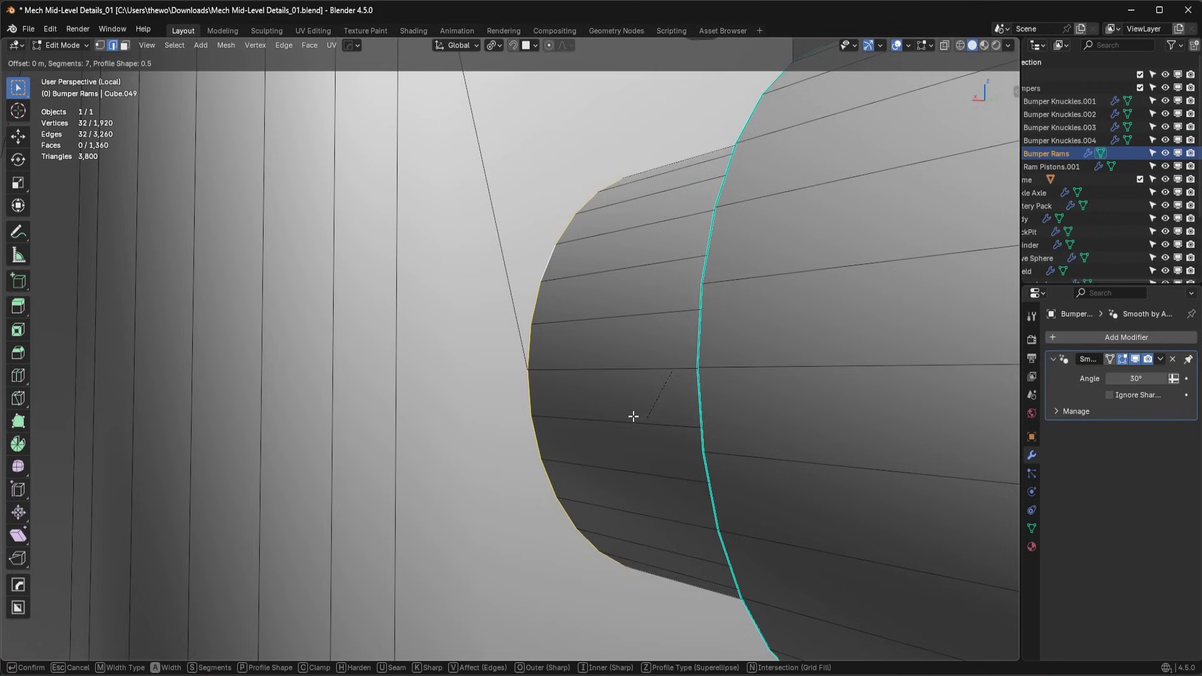
Step: Try a 7-segment bevel about 0.00424 m wide on the intersection loop with Loop Slide enabled, and undo it
key(ctrl+b)
scroll(623, 419, up, 6)
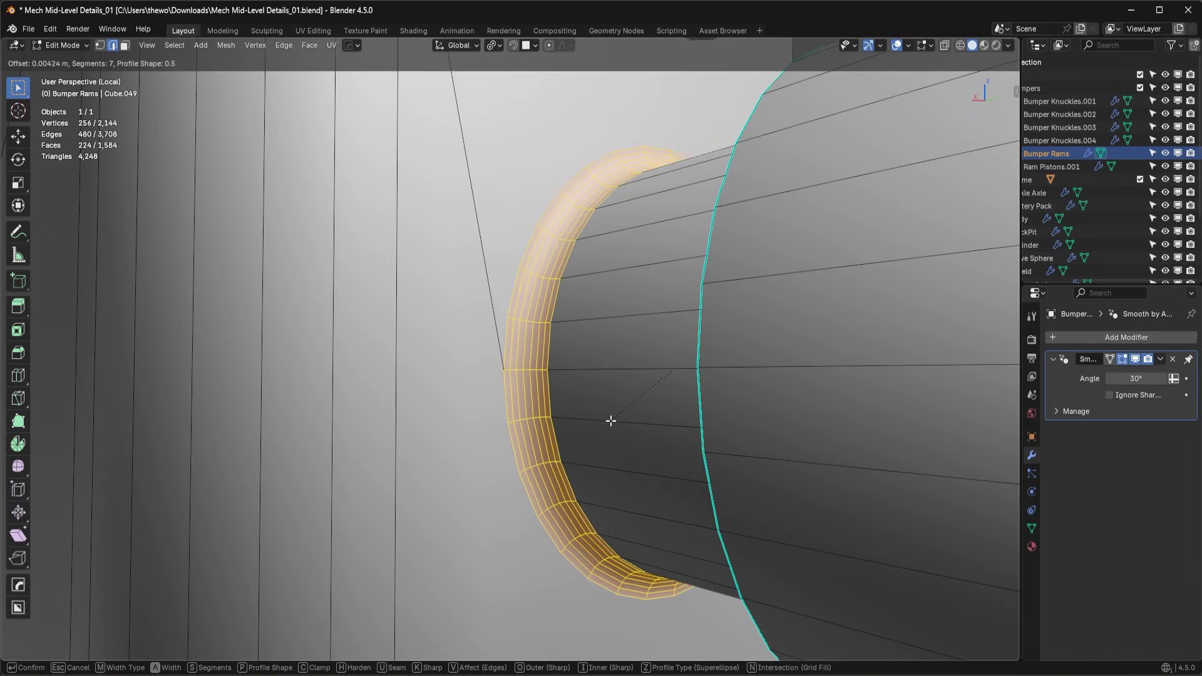
click(611, 419)
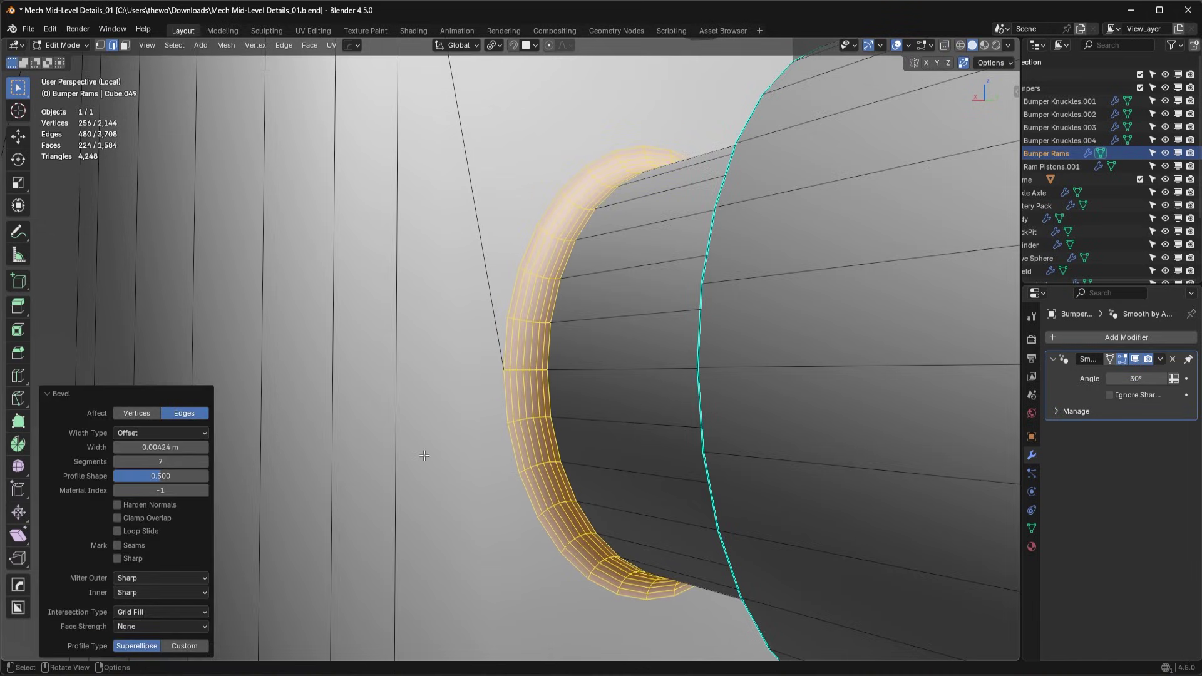
click(117, 532)
key(ctrl+z)
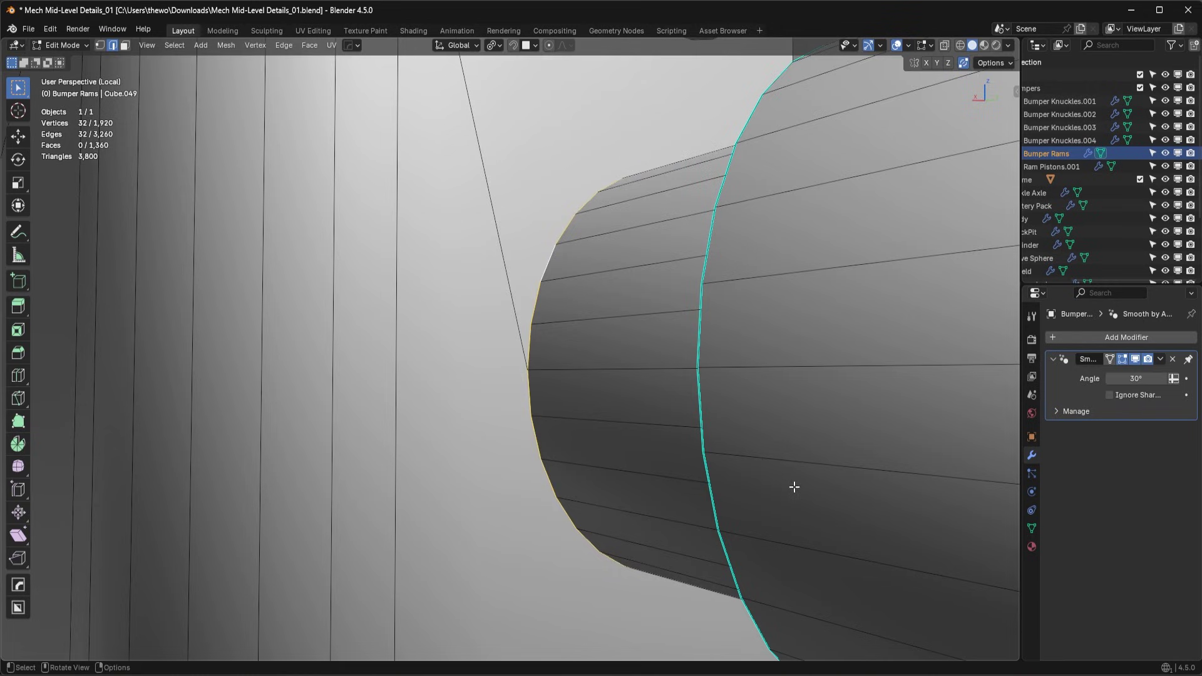
Step: Test Loop Slide bevels about 0.00115 m and 0.00489 m wide on the intersection loop, undoing each one
key(ctrl+b)
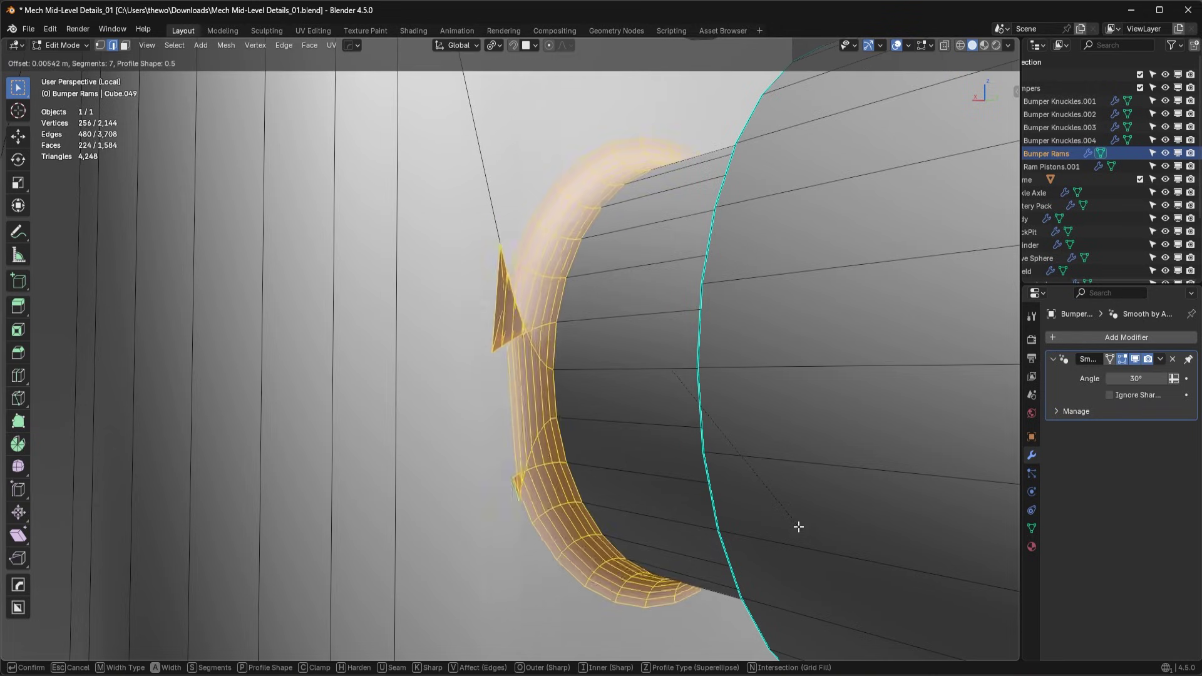
click(608, 433)
scroll(551, 369, up, 3)
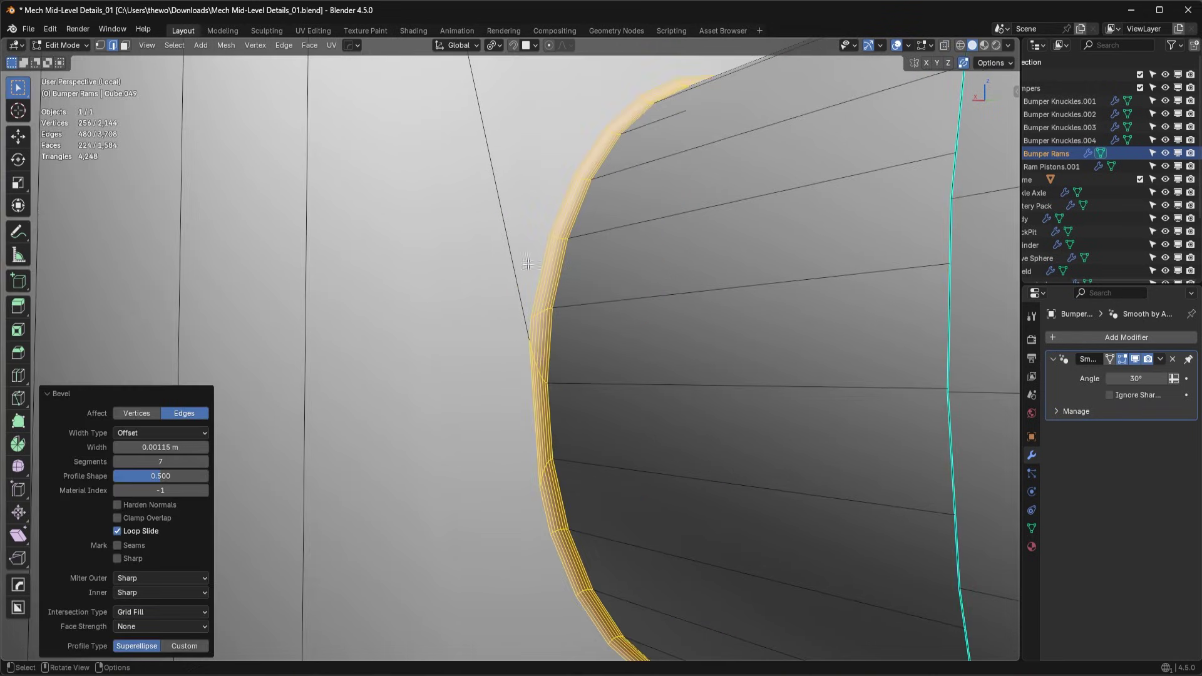
key(ctrl+z)
key(ctrl+b)
click(693, 374)
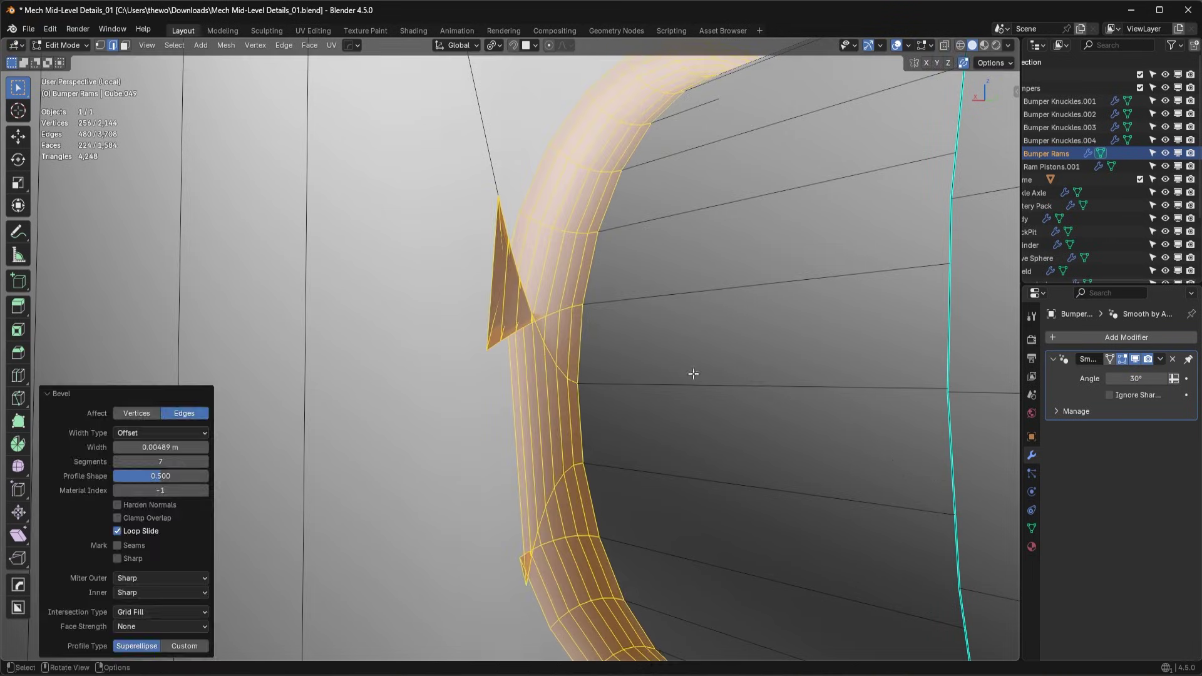
key(ctrl+z)
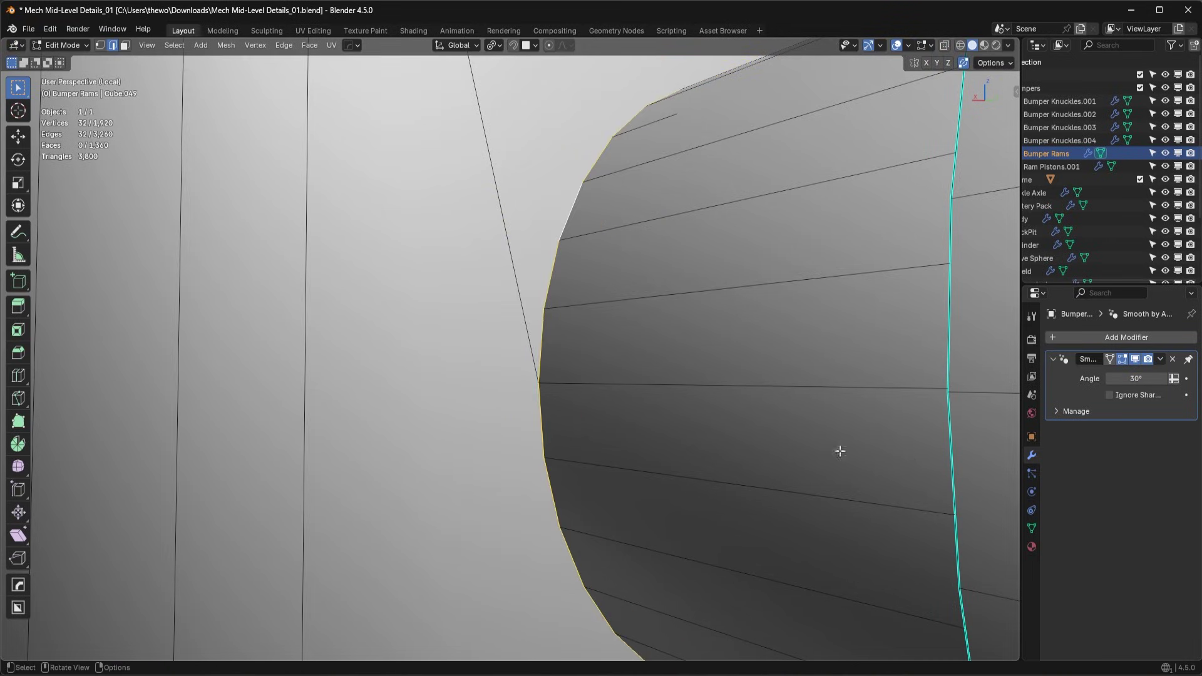
Step: Test a bevel about 0.00466 m wide with Loop Slide on the intersection loop, and undo it
key(ctrl+b)
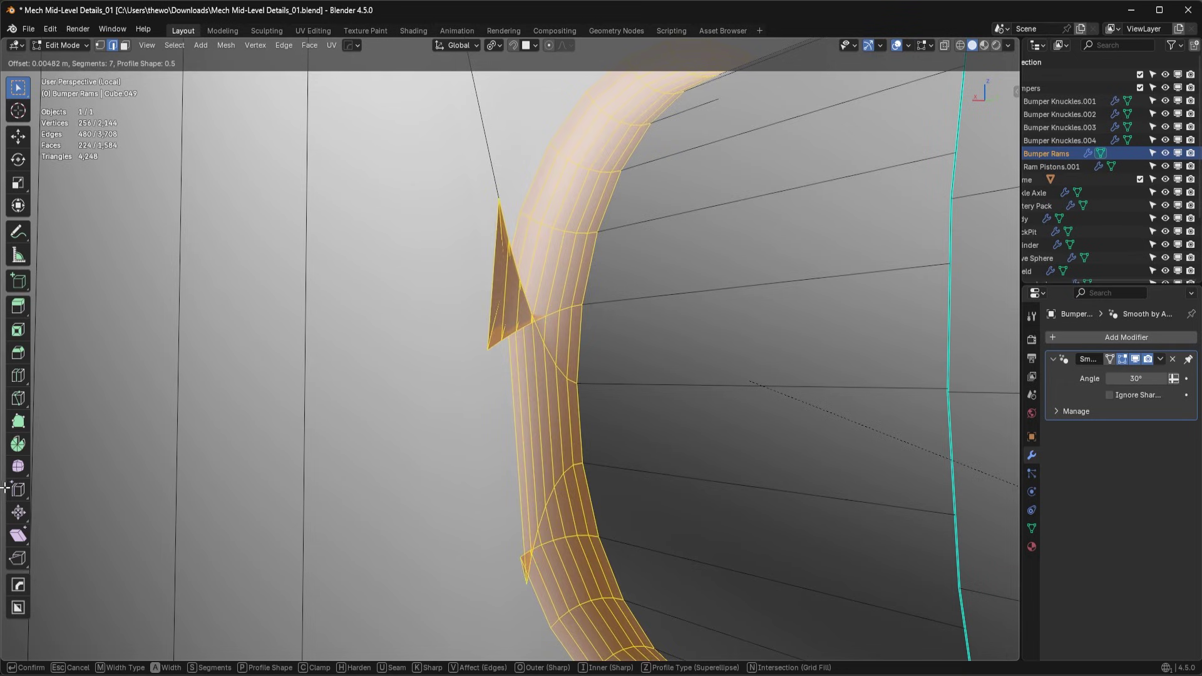
click(4, 487)
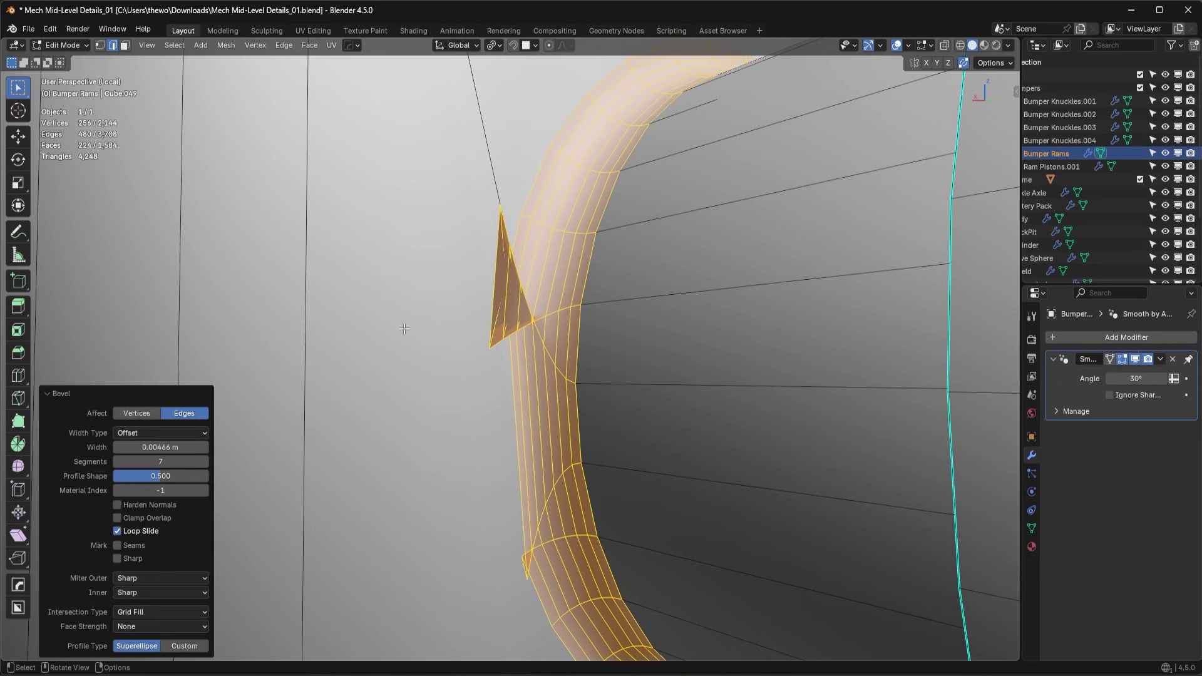
scroll(599, 378, down, 5)
key(ctrl+z)
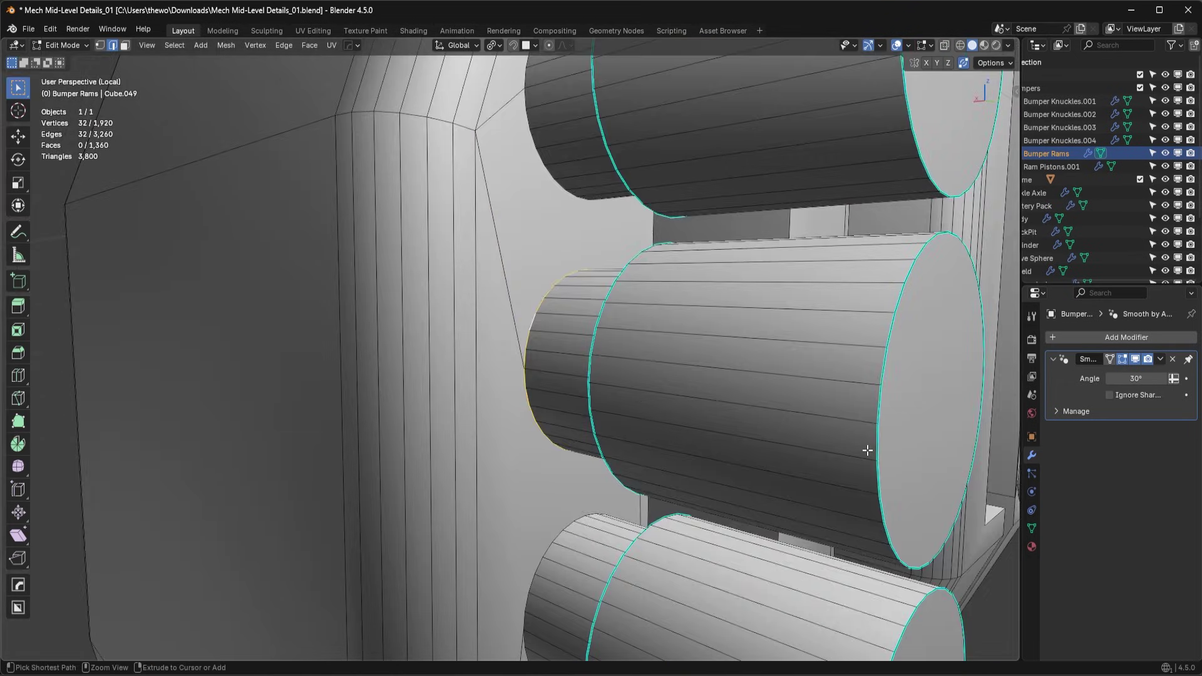
Step: Bevel the loop about 0.00601 m wide, compare the result with Loop Slide on and off, and undo the bevel
key(ctrl+b)
click(872, 437)
middle_drag(873, 435, 425, 410)
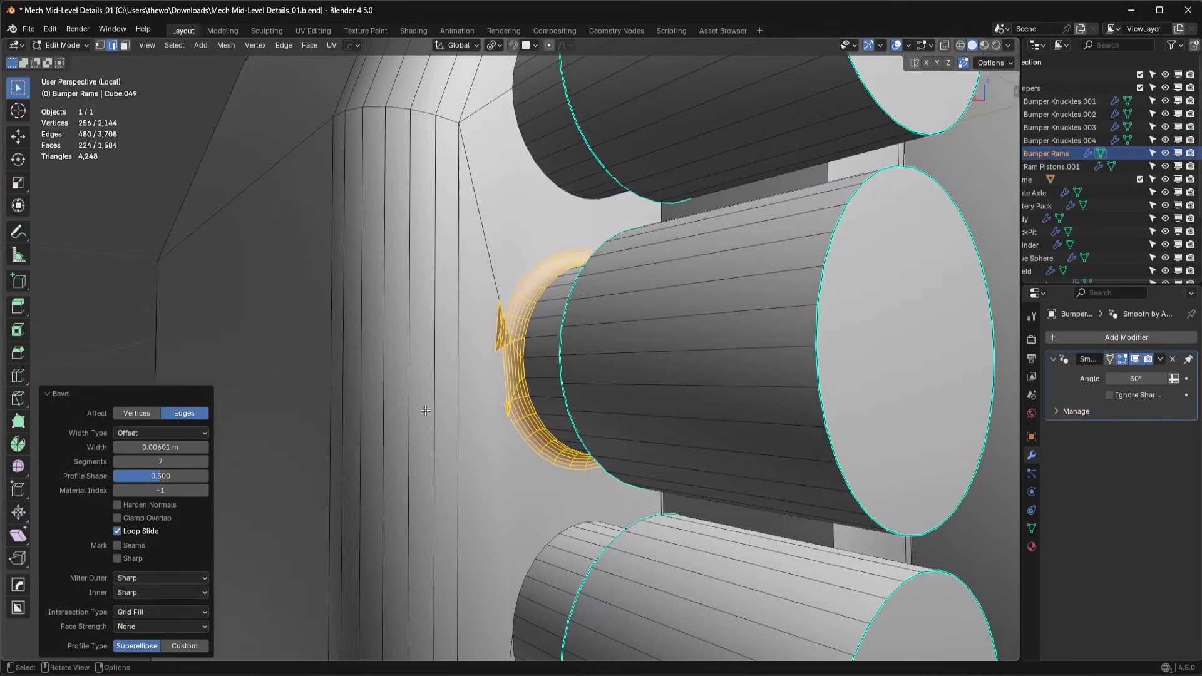
click(118, 531)
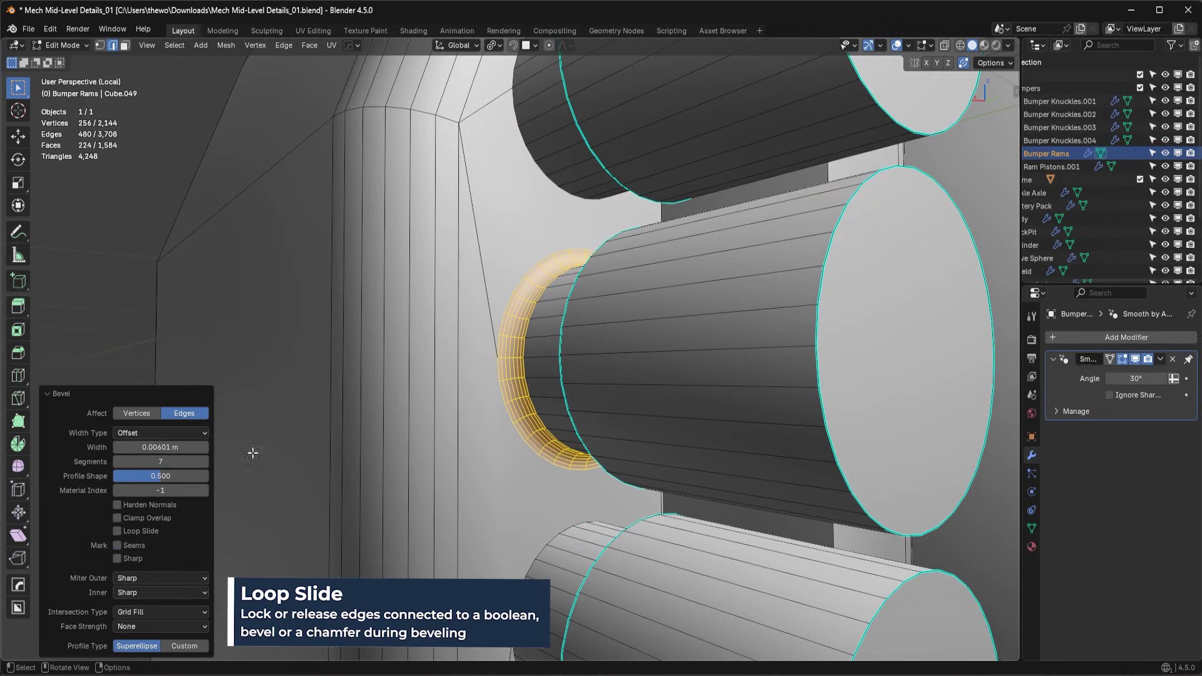
click(118, 531)
click(117, 531)
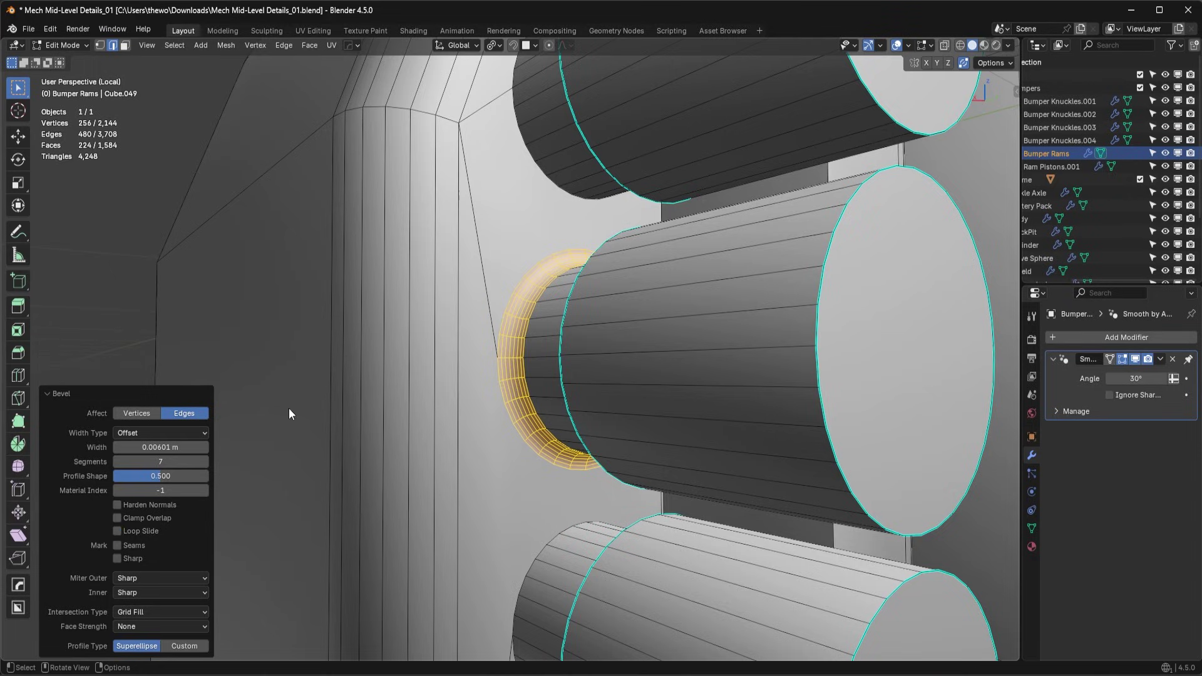
middle_drag(682, 269, 471, 182)
key(ctrl+z)
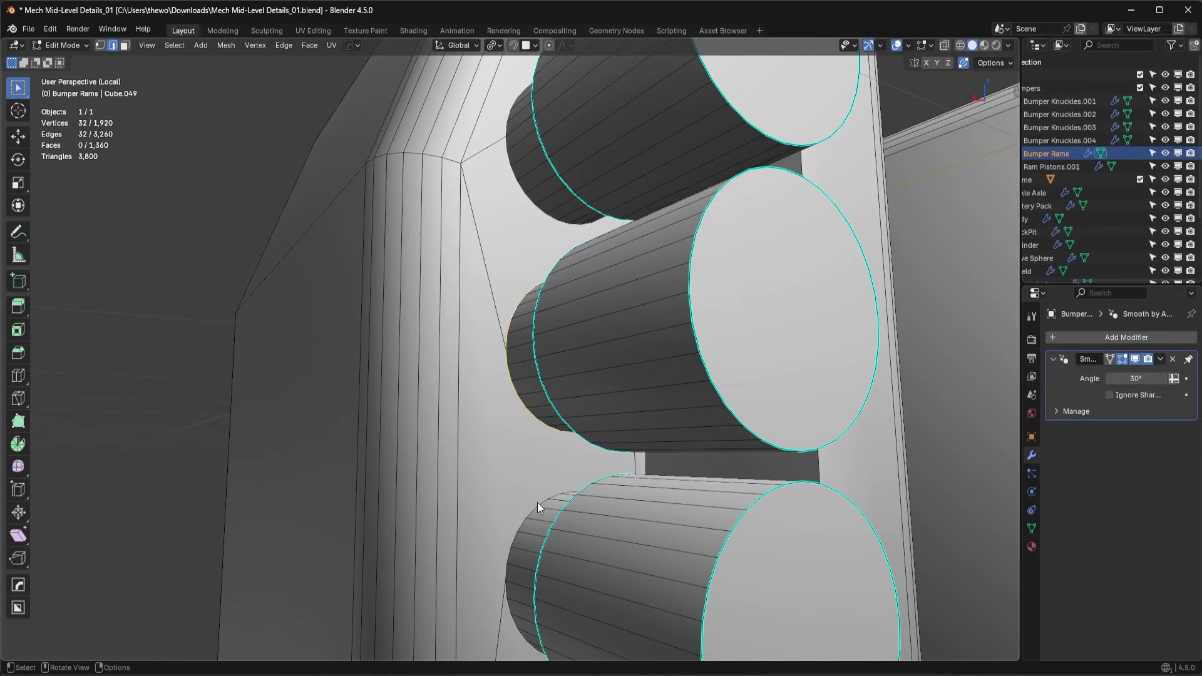
Step: Join the facing vertices of neighbouring pistons with straight edges across the ram face
middle_drag(538, 502, 580, 351)
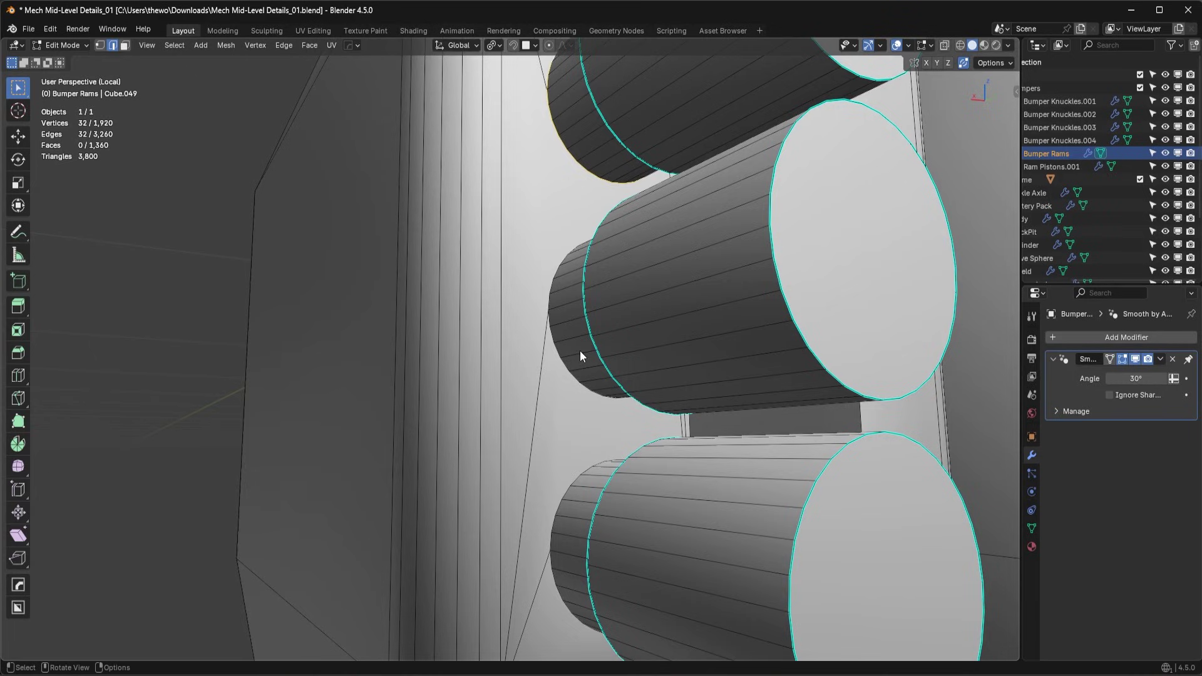
middle_drag(574, 303, 612, 380)
key(Tab)
click(564, 297)
scroll(612, 380, up, 5)
click(666, 419)
key(j)
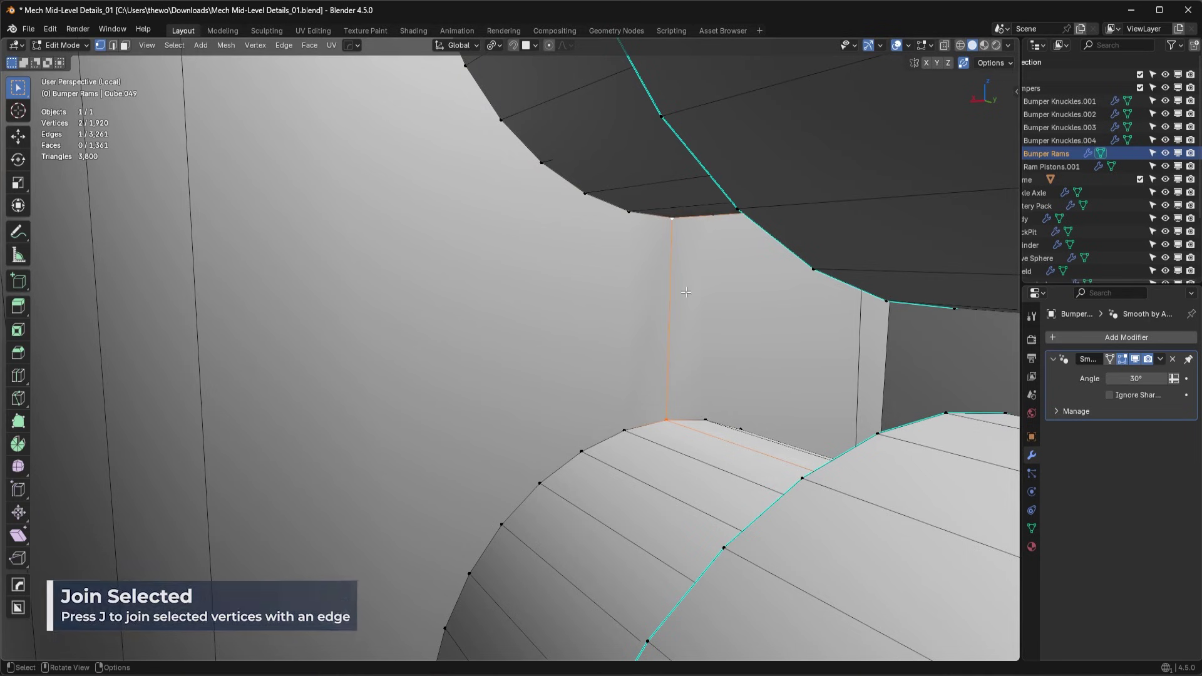
scroll(671, 214, down, 5)
middle_drag(671, 215, 567, 265)
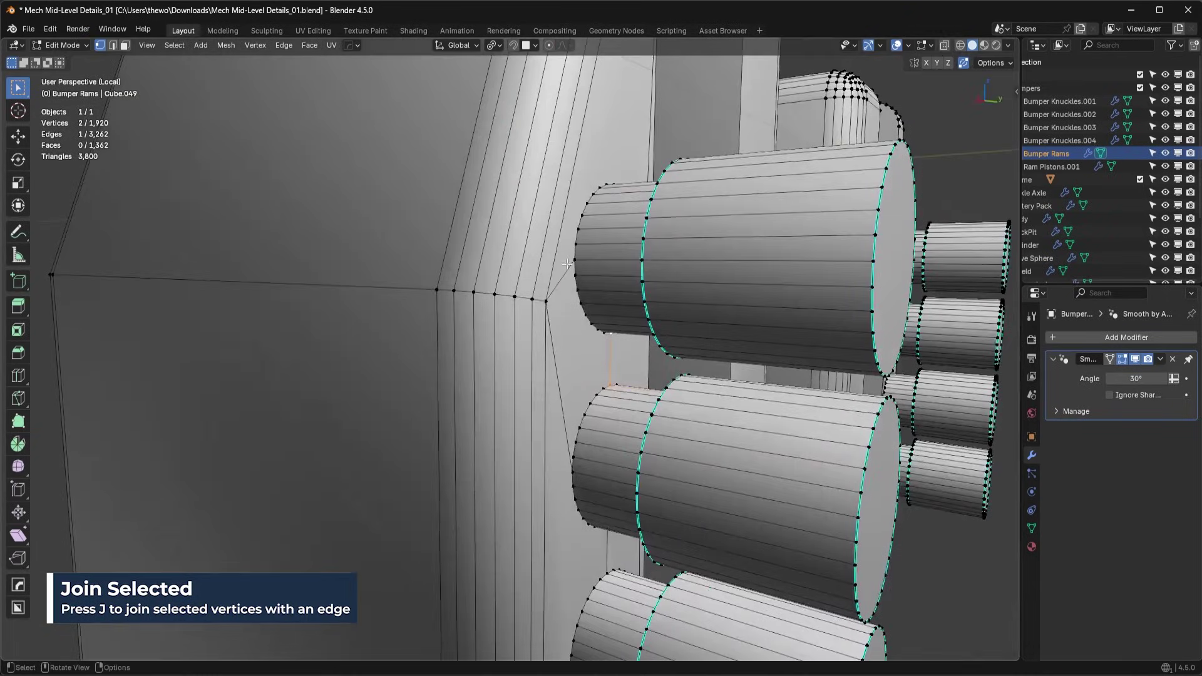
Step: Join the ram's lower corner vertex to the nearest intersection vertex on the lowest piston
middle_drag(569, 419, 611, 397)
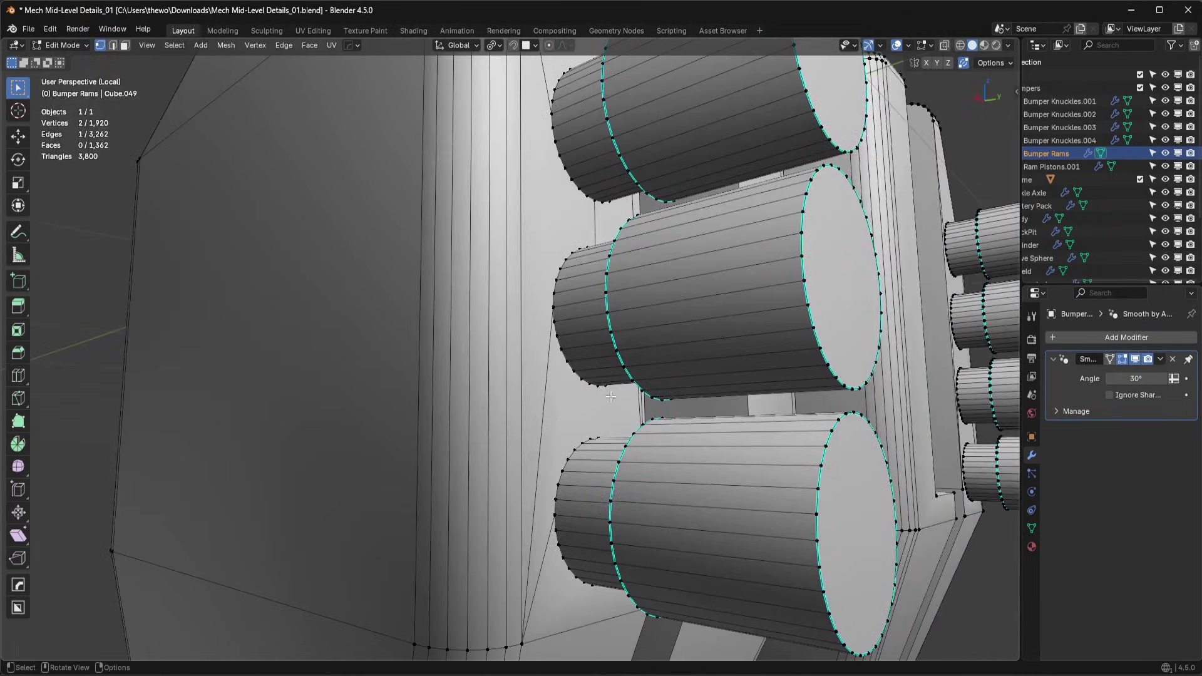
middle_drag(607, 516, 540, 398)
click(484, 371)
shift+click(543, 331)
key(j)
Step: Dissolve the redundant edges between the ram's lower corner and the lowest piston
click(546, 382)
key(2)
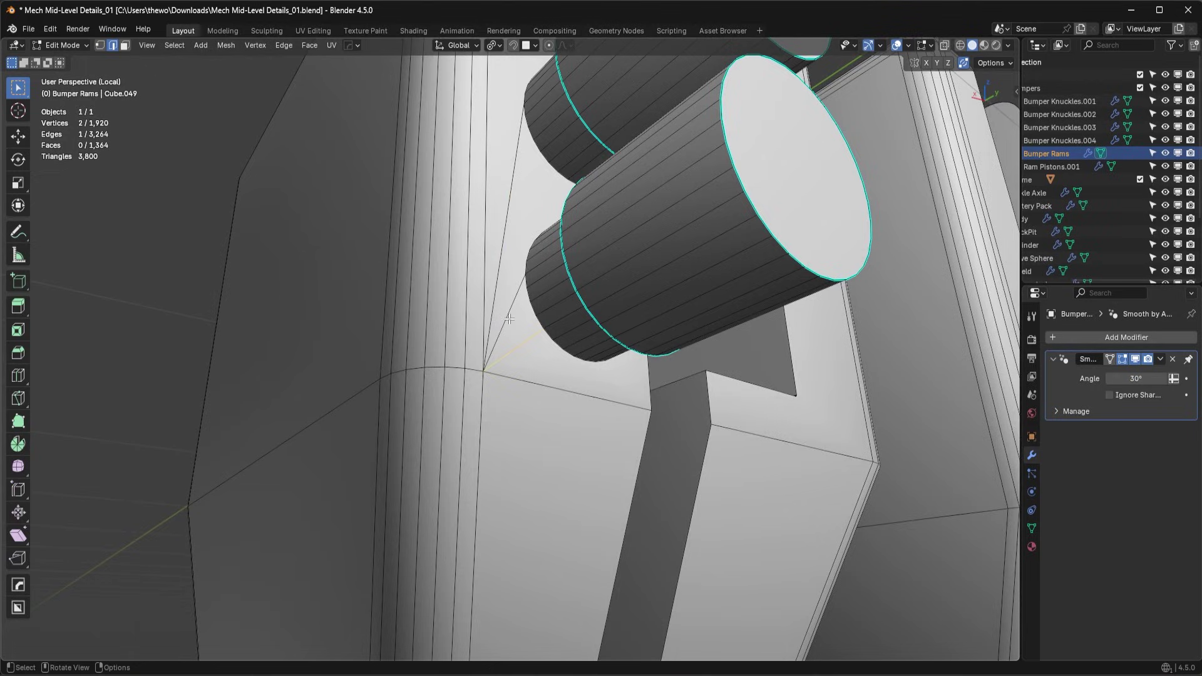
shift+click(510, 318)
key(ctrl+x)
Step: Dissolve the stray edges beside the lowest piston on the slot side of the ram face
middle_drag(553, 212, 486, 280)
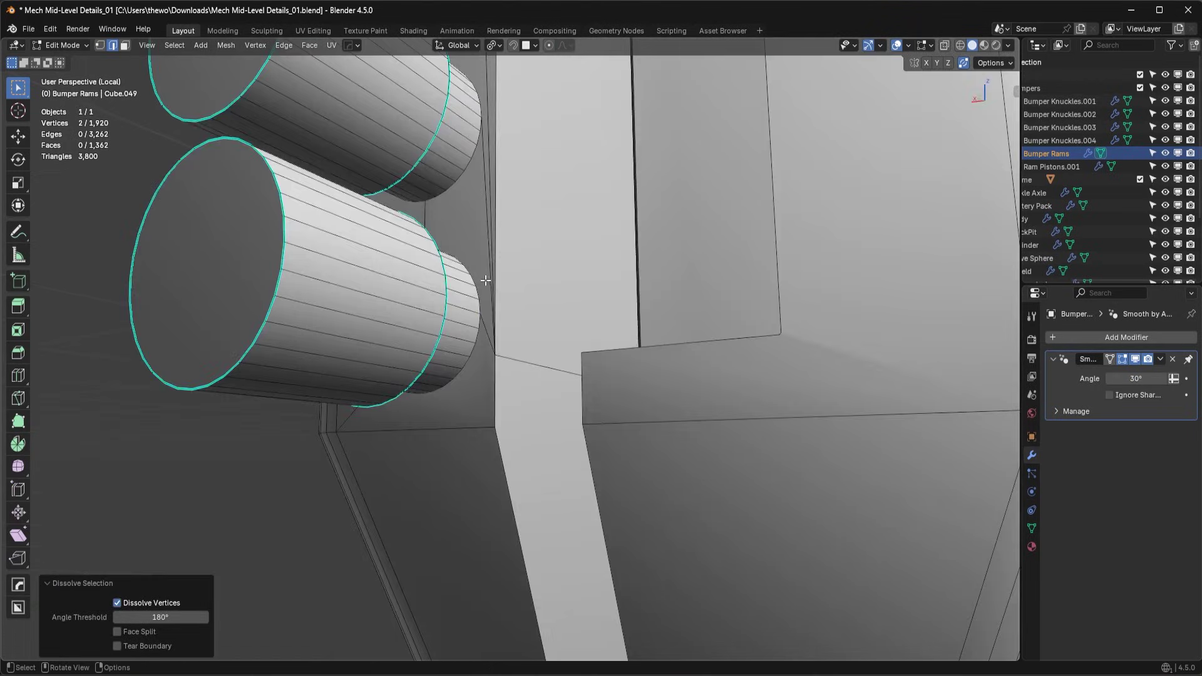
click(490, 226)
key(ctrl+x)
click(491, 199)
key(ctrl+x)
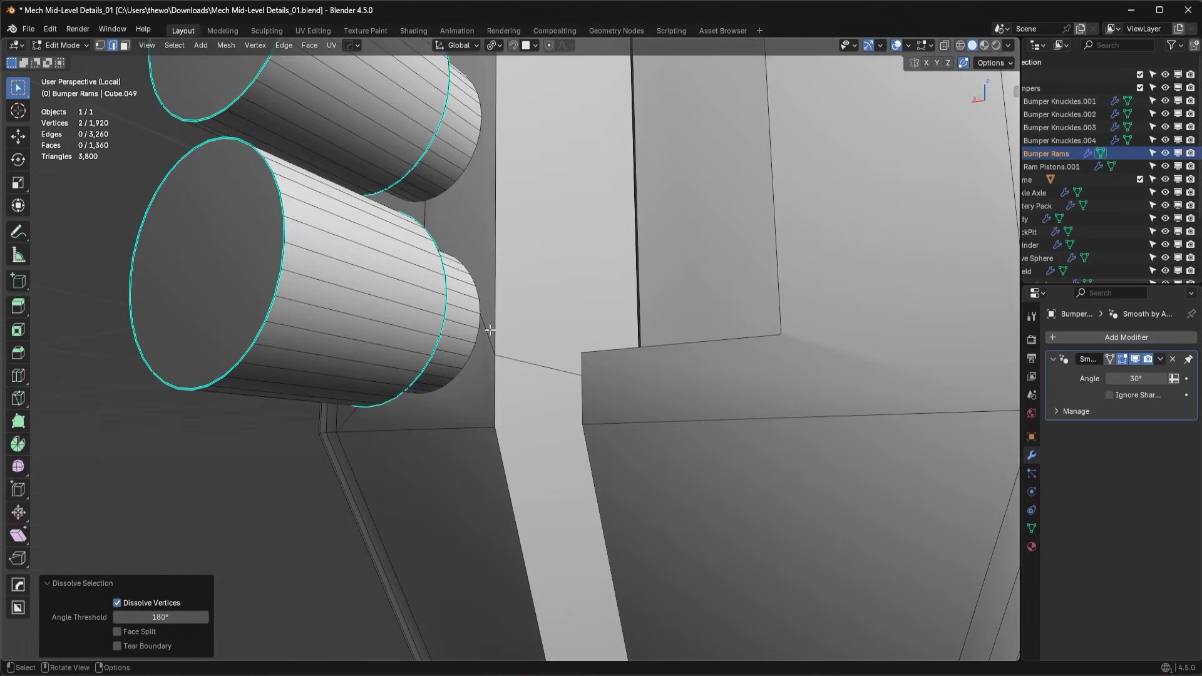
key(ctrl+x)
Step: Dissolve the remaining stray Boolean edges beside the upper pistons on the ram face
middle_drag(489, 330, 607, 366)
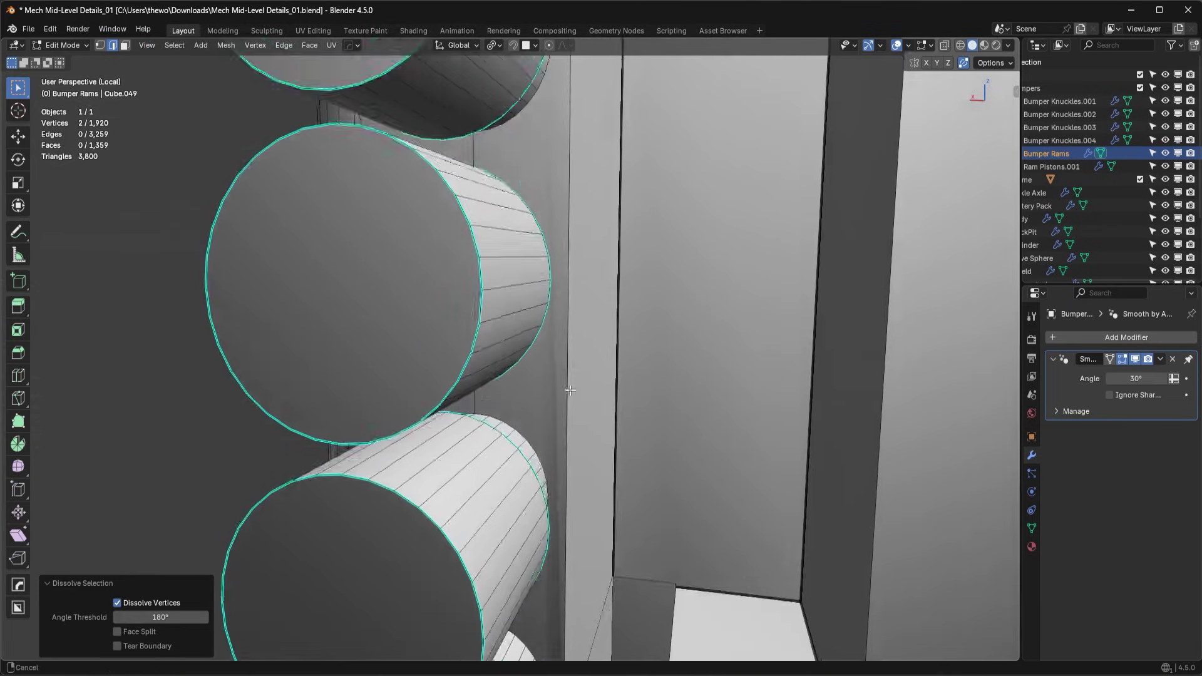
scroll(570, 390, down, 6)
key(ctrl+x)
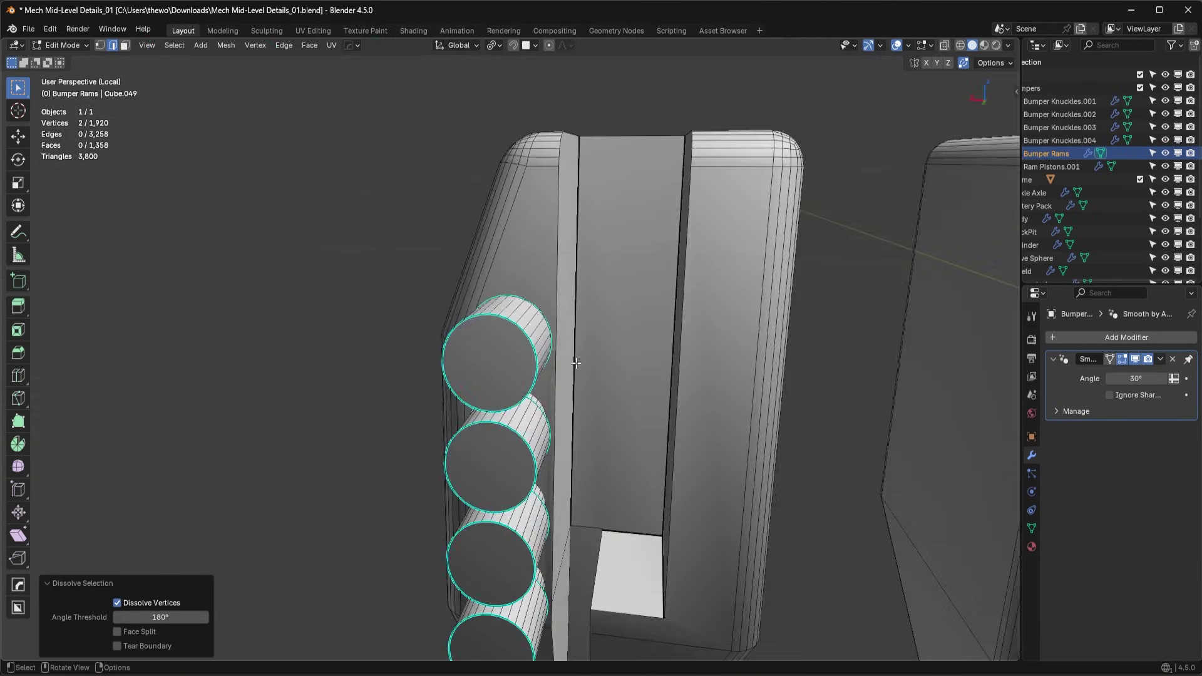
scroll(607, 367, up, 5)
click(605, 366)
key(ctrl+x)
click(599, 288)
key(ctrl+x)
Step: Join the ram's side corner vertex to the next lower intersection vertex on the top piston and dissolve the redundant edge
middle_drag(673, 348, 677, 349)
scroll(676, 349, up, 2)
key(1)
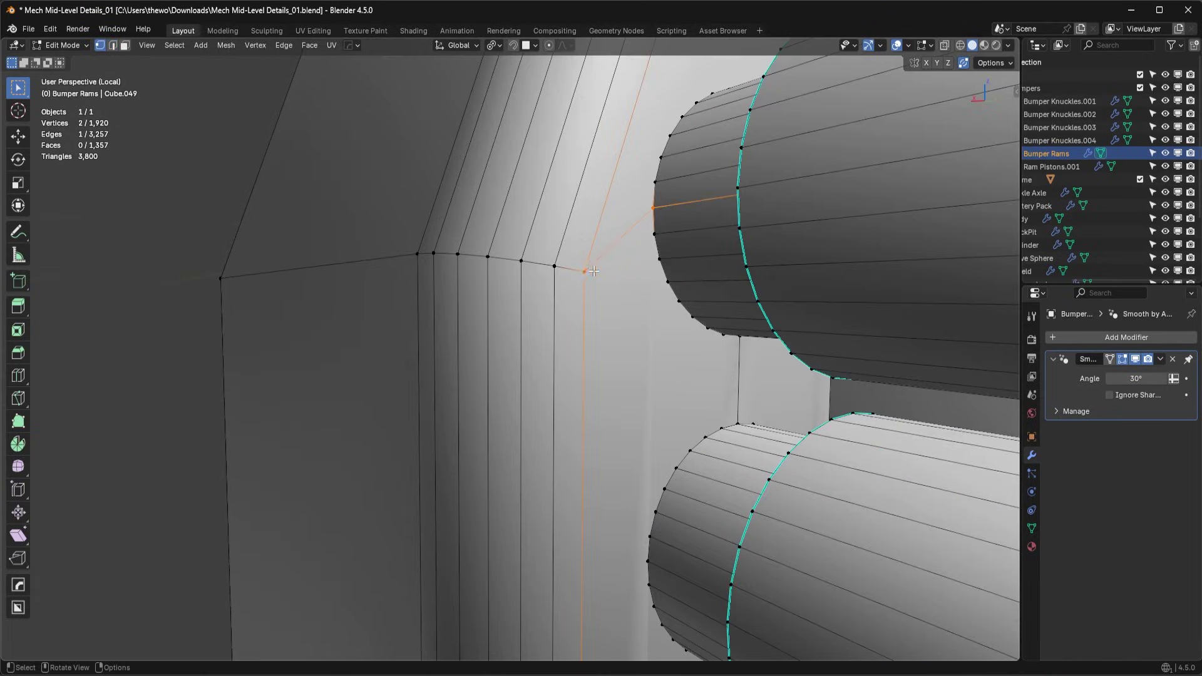
click(654, 235)
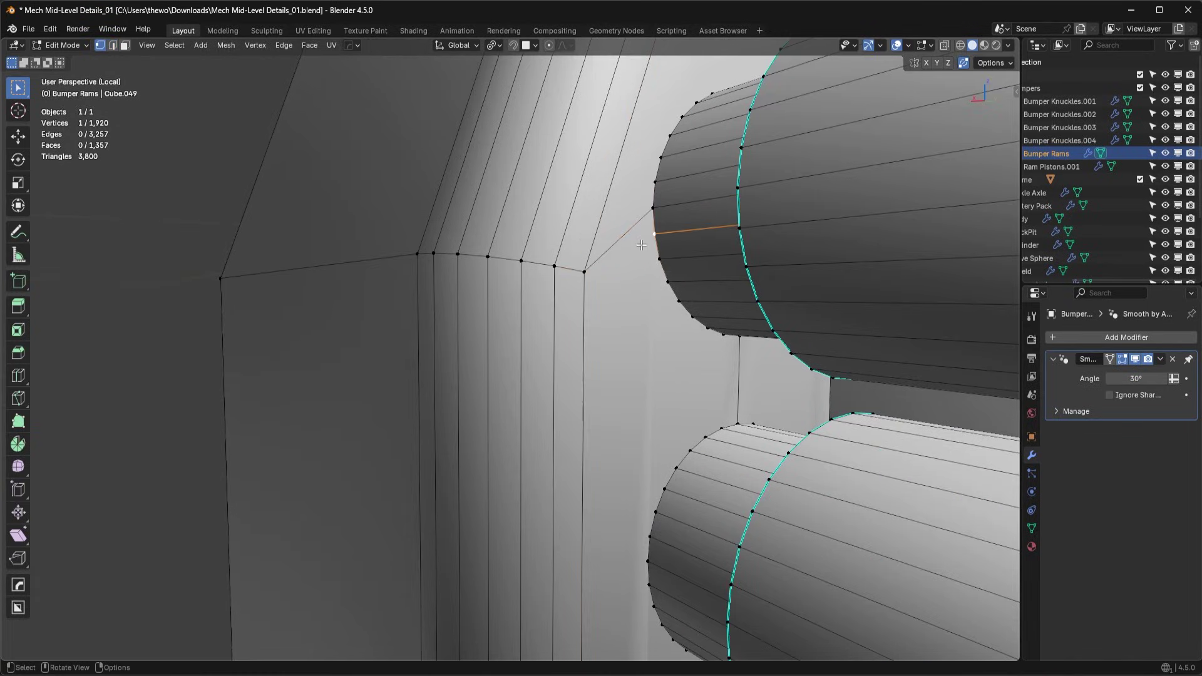
shift+click(586, 272)
key(2)
key(ctrl+x)
Step: Bevel the top piston's intersection loop by about 0.0056 m with 7 segments and disable Loop Slide
middle_drag(631, 233, 512, 432)
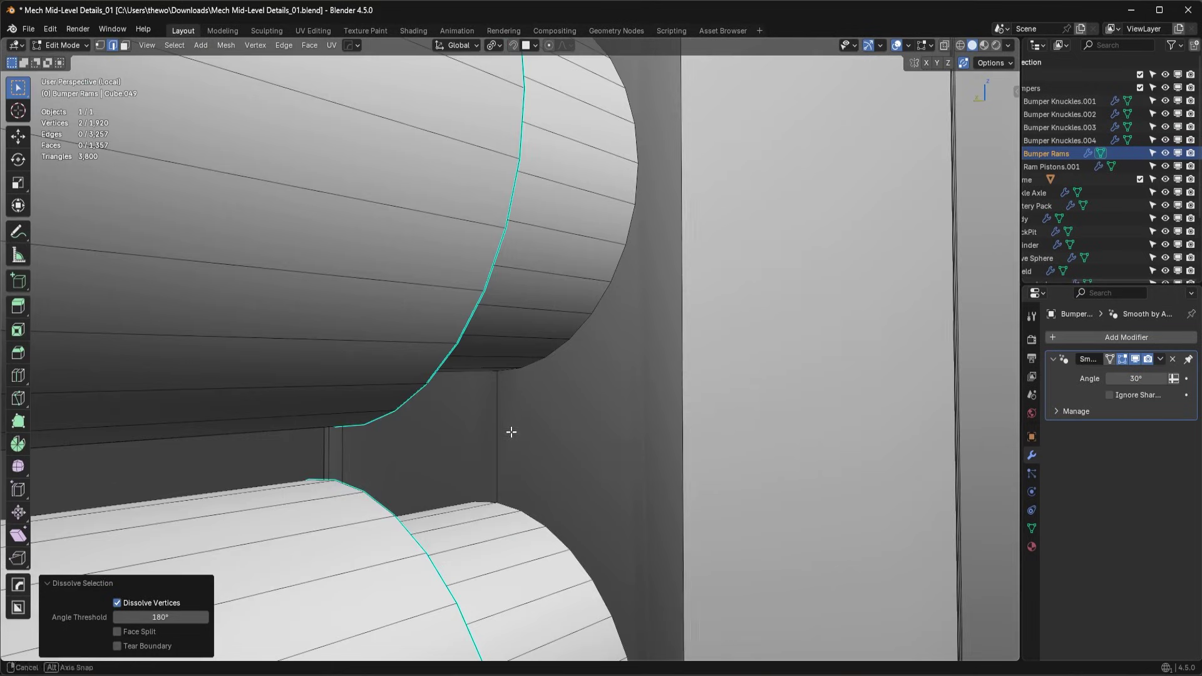
double_click(543, 370)
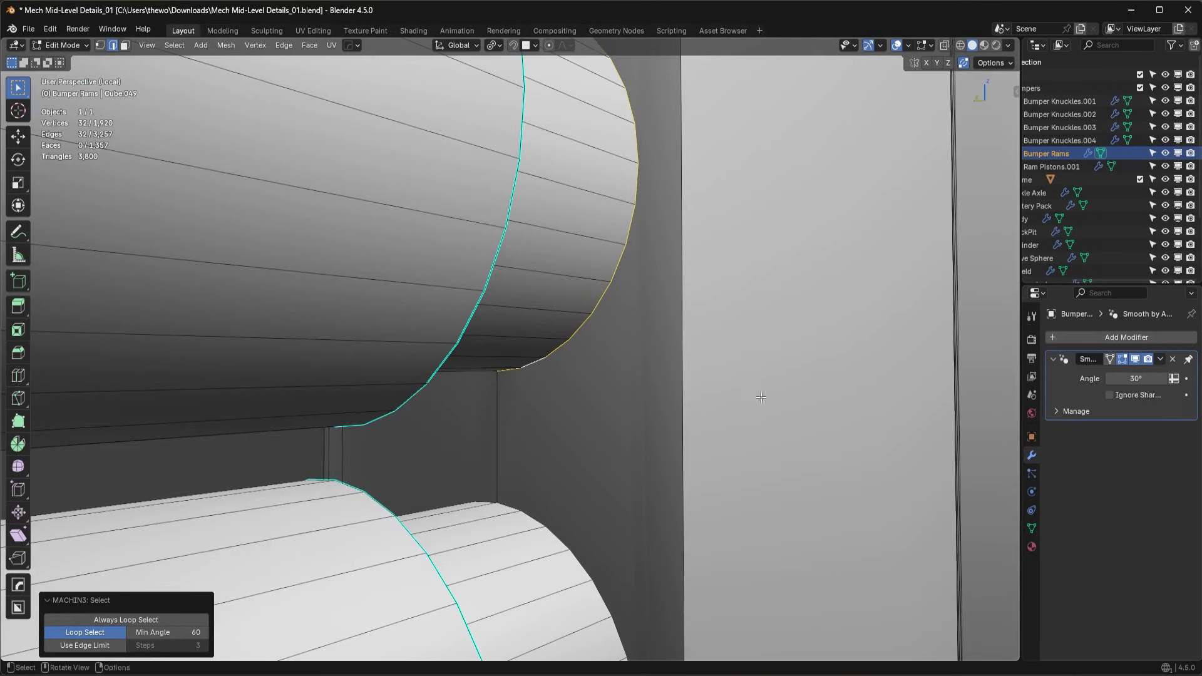
key(ctrl+b)
click(862, 421)
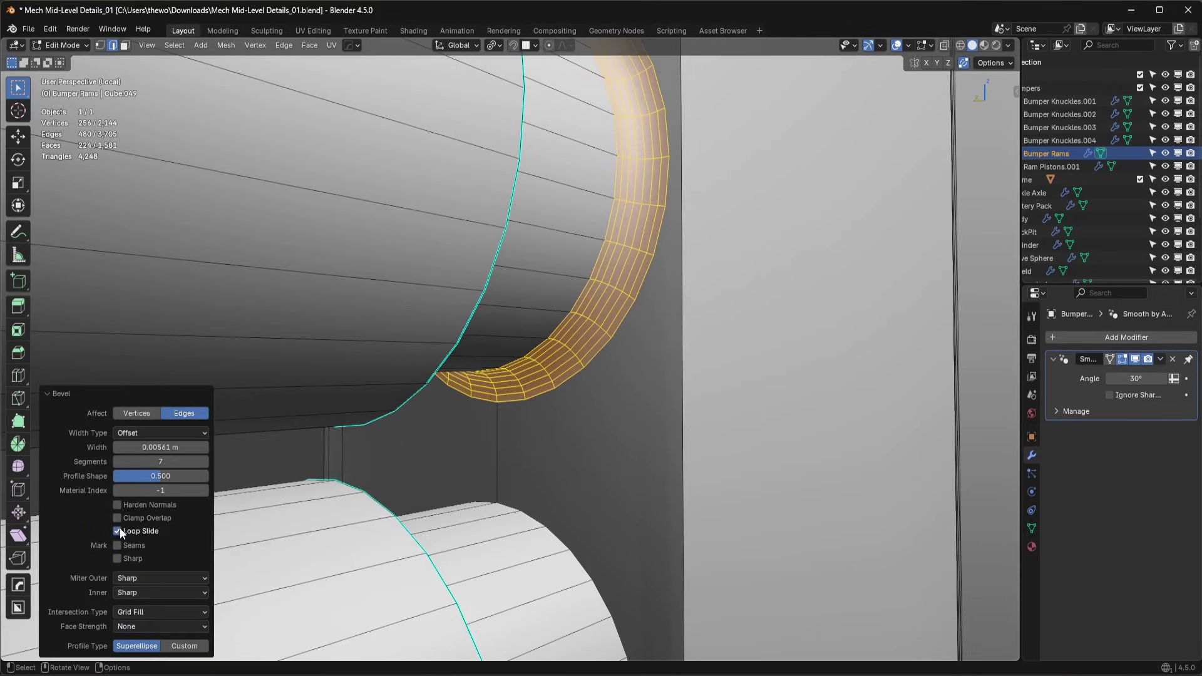
middle_drag(603, 470, 601, 449)
scroll(512, 402, up, 4)
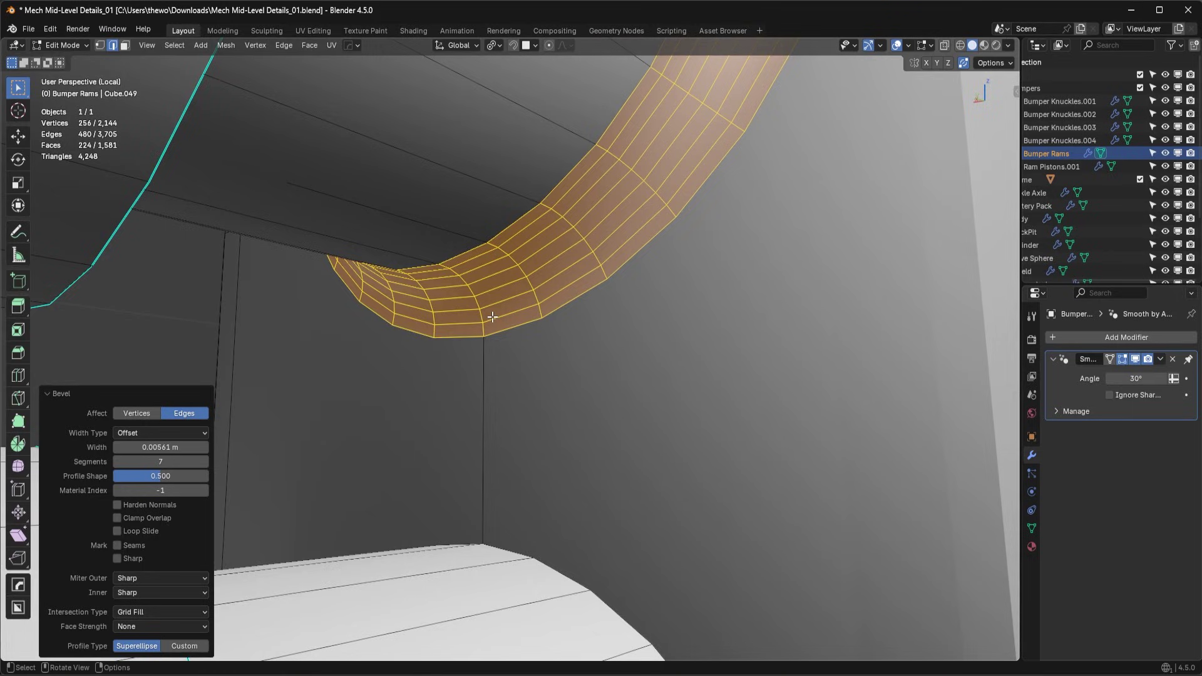
Step: Examine the bevelled joint and the remaining piston intersections on the ram face
scroll(570, 371, down, 7)
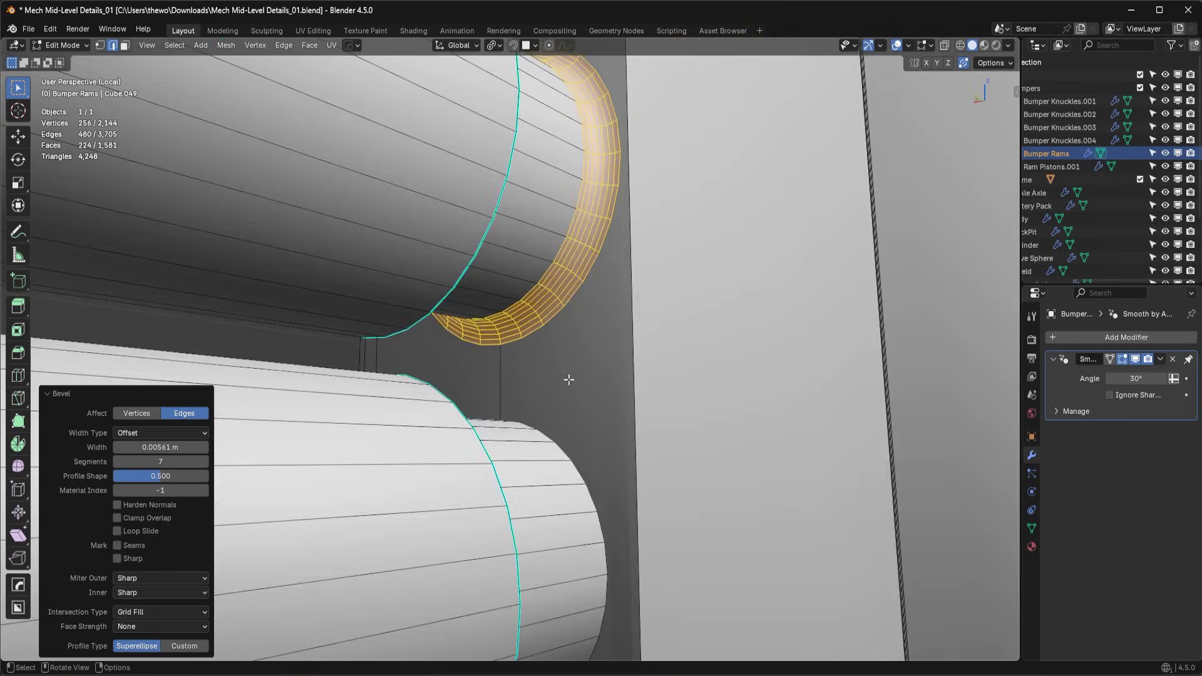
middle_drag(559, 292, 626, 351)
scroll(698, 357, down, 4)
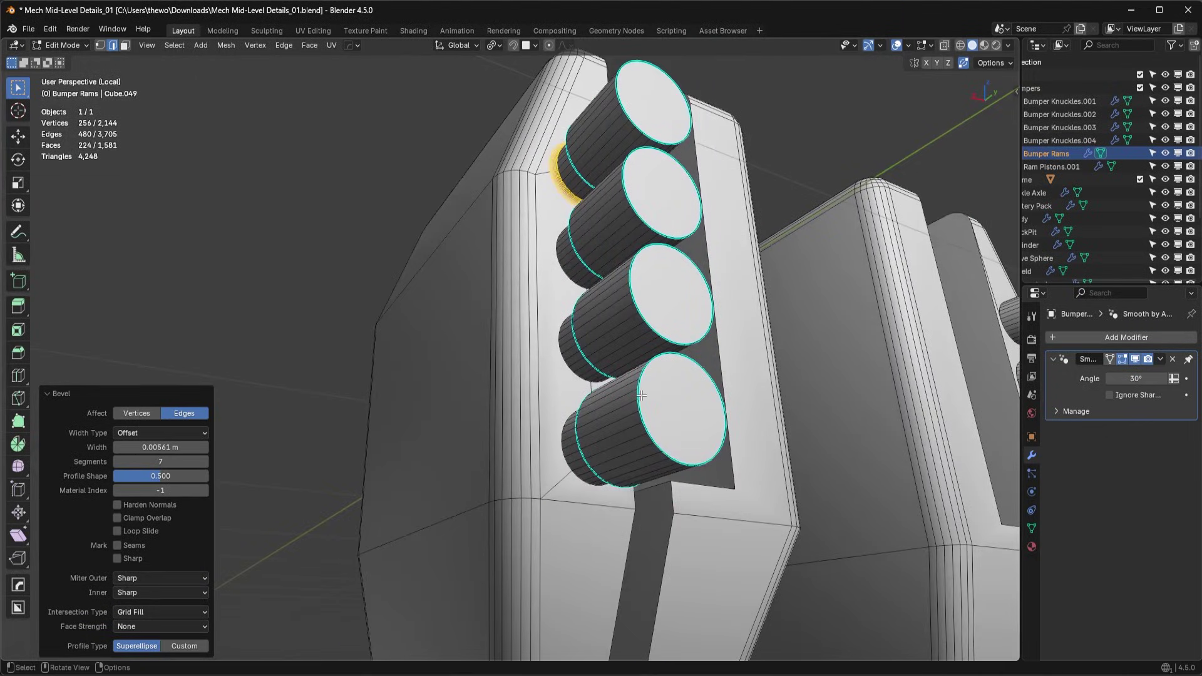
middle_drag(642, 395, 529, 338)
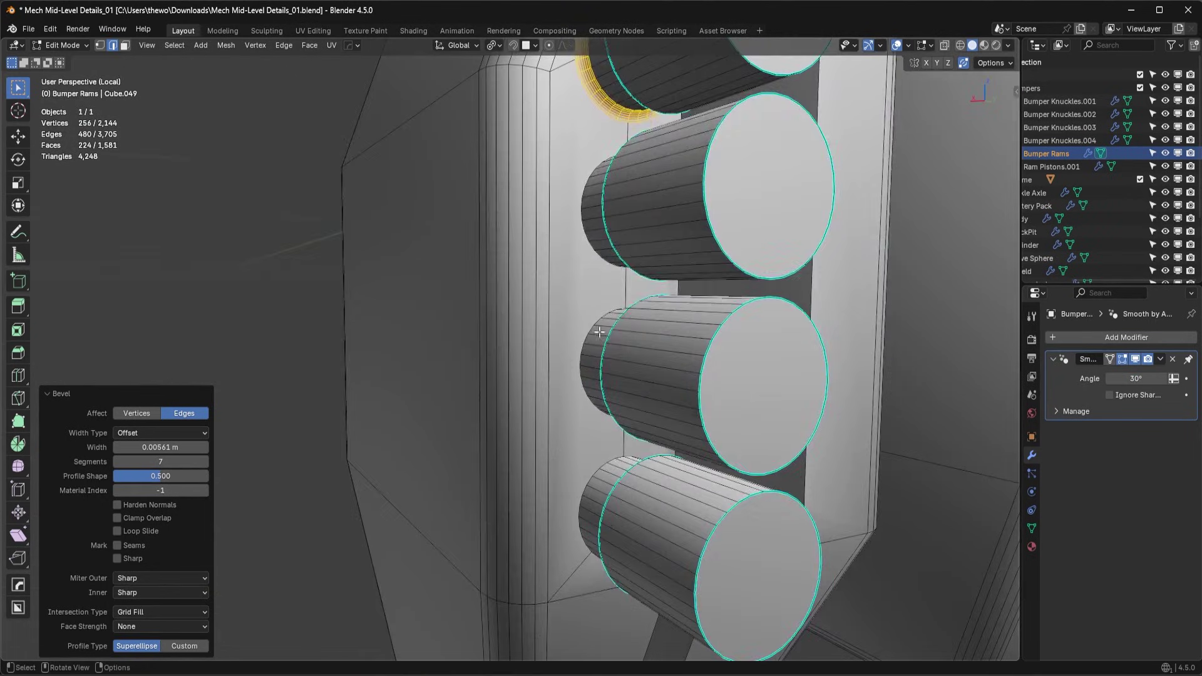
scroll(600, 332, down, 4)
middle_drag(623, 340, 624, 370)
scroll(675, 352, up, 5)
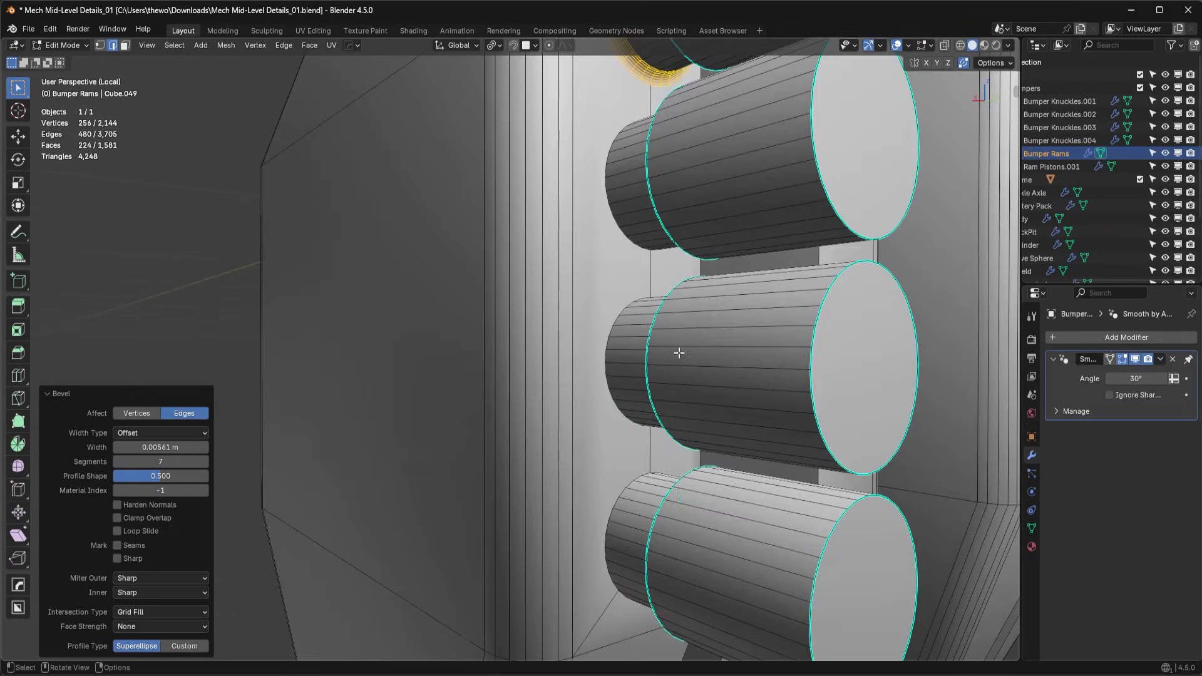
Step: Revert the rams to the unapplied Boolean and toggle its viewport display to compare the shapes in Object Mode
key(1)
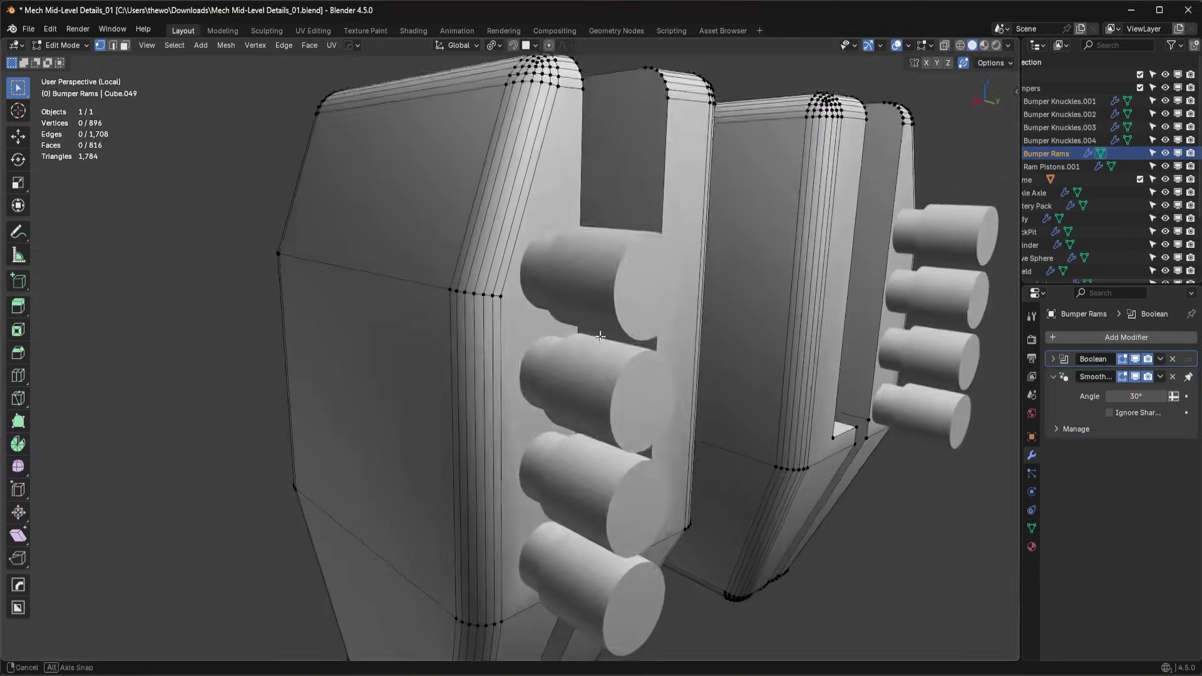
key(Tab)
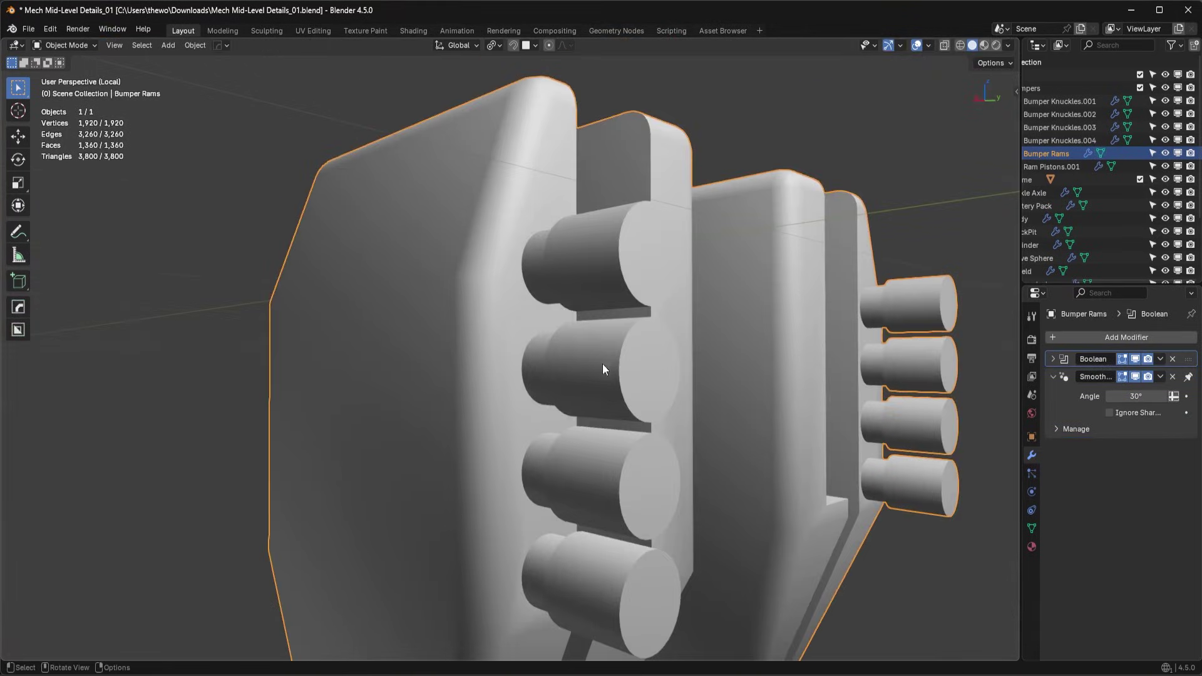
click(1136, 359)
click(1136, 359)
click(1136, 359)
click(1137, 358)
middle_drag(777, 365, 640, 385)
Step: Enable cavity shading and open the rams' base mesh for editing in the back view
right_click(667, 378)
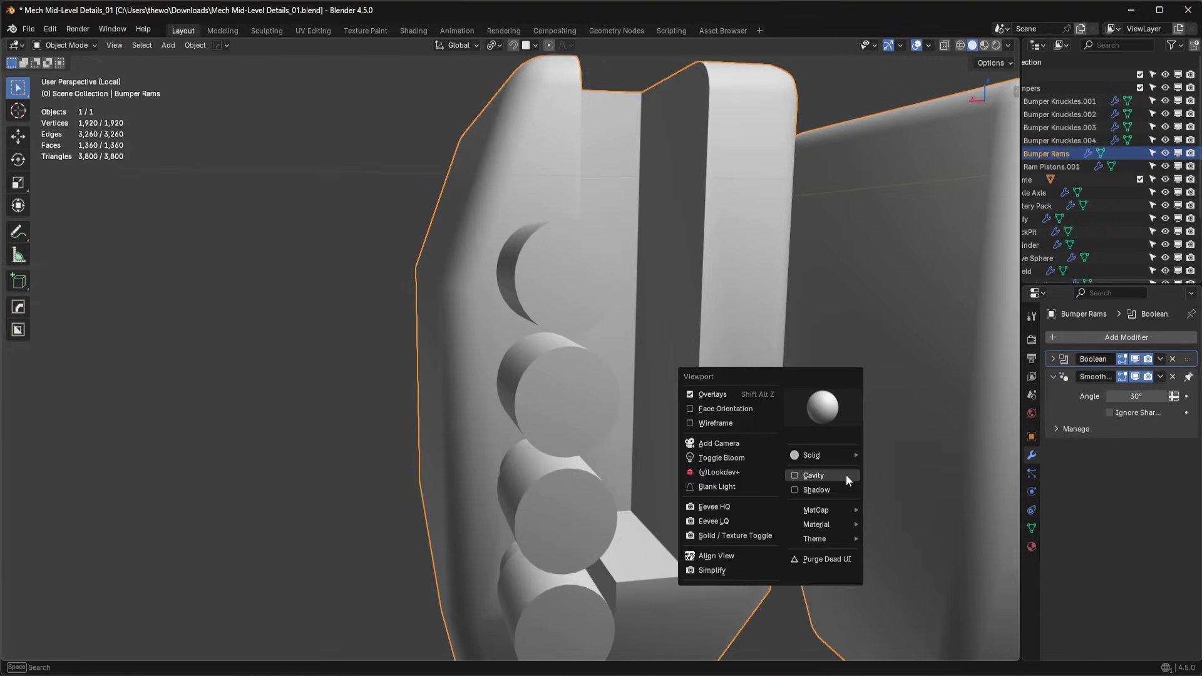
click(847, 475)
key(ctrl+KP_1)
key(Tab)
click(322, 403)
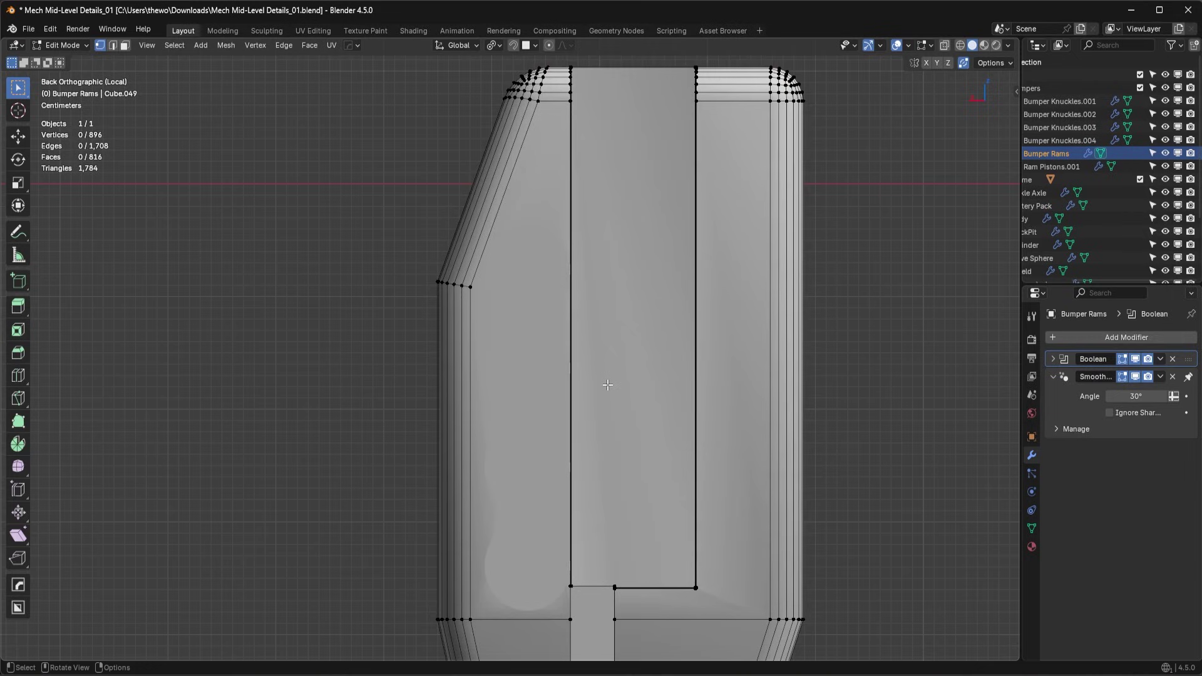
key(ctrl+Tab)
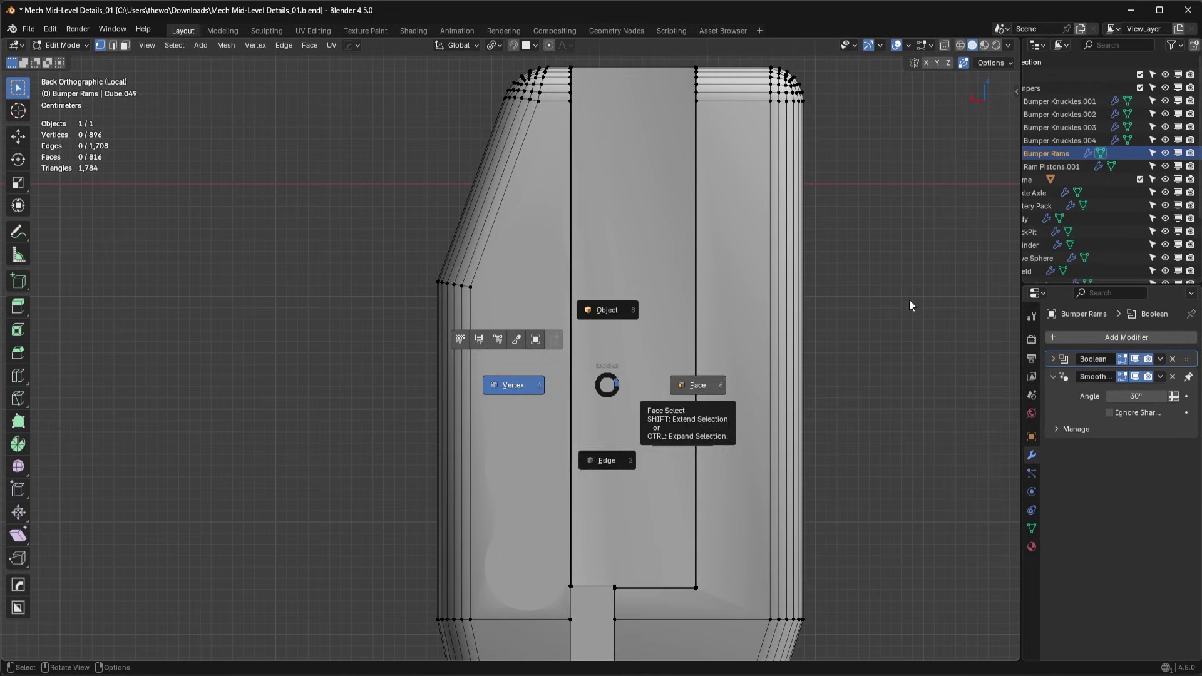
key(Escape)
Step: Toggle the Boolean's edit-mode display to compare the piston positions with the rams' base mesh, ending in the back view
middle_drag(696, 388, 749, 366)
click(1123, 359)
click(1123, 359)
click(1123, 359)
click(1123, 359)
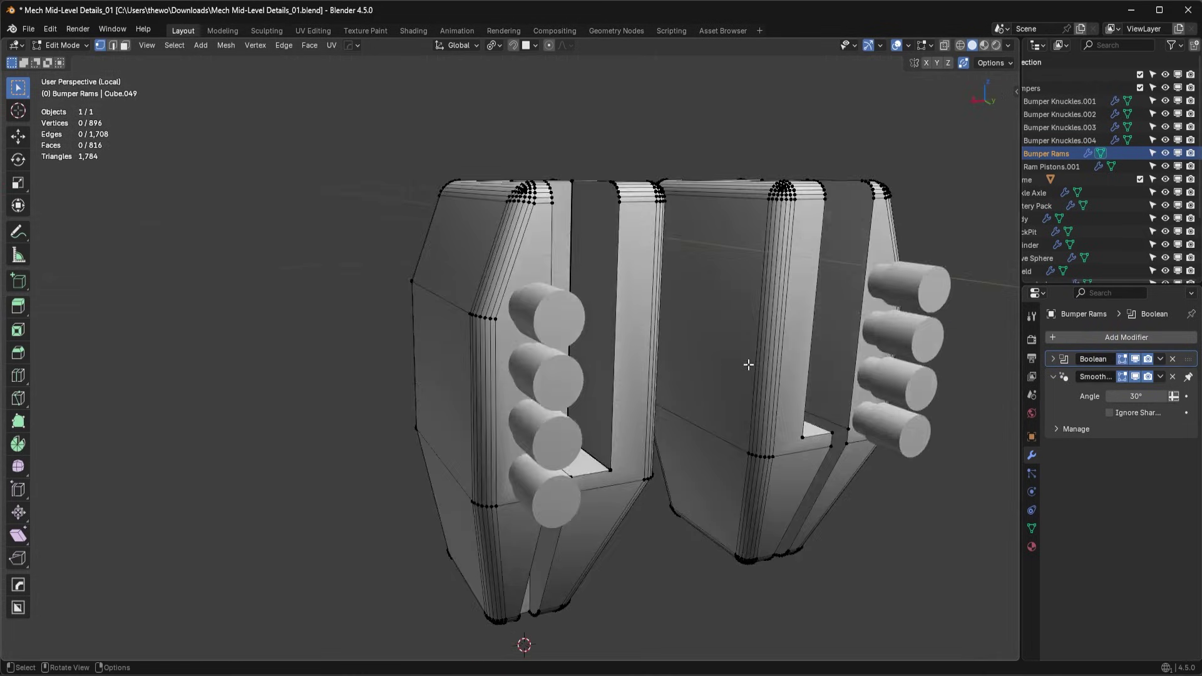
key(KP_1)
key(ctrl+KP_1)
scroll(750, 365, up, 3)
click(1123, 359)
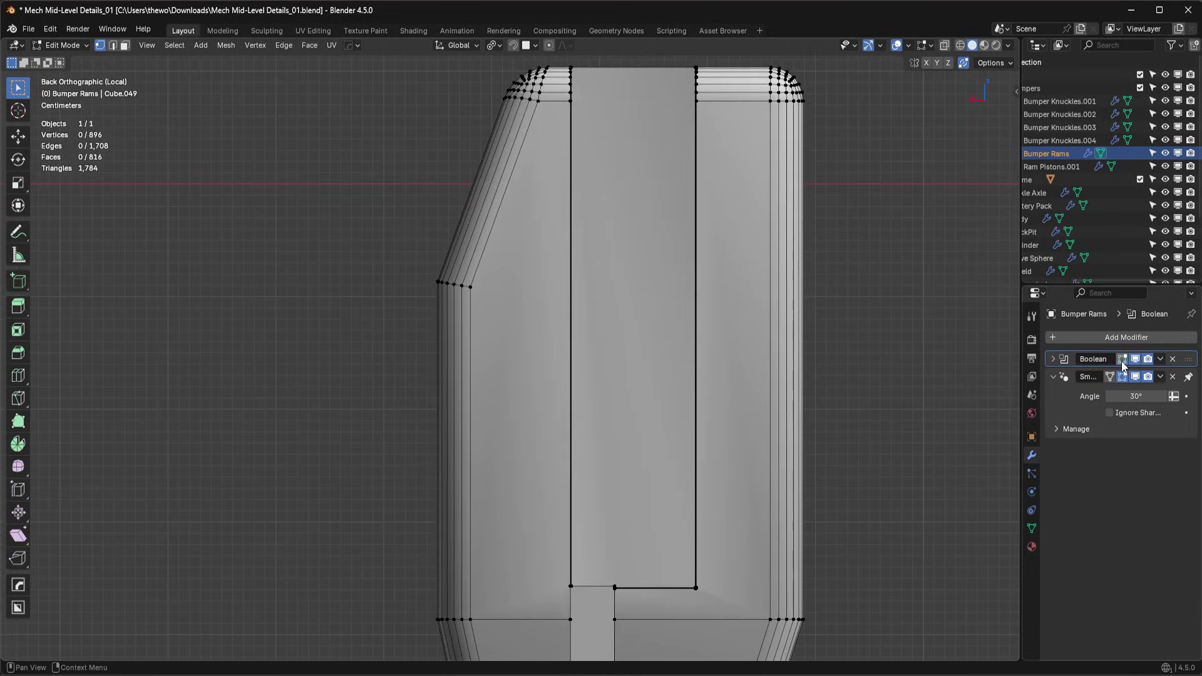
click(1123, 358)
Step: In wireframe, add a centred loop cut below the pistons and join its upper vertex to the ram face's top corner vertex
key(alt+z)
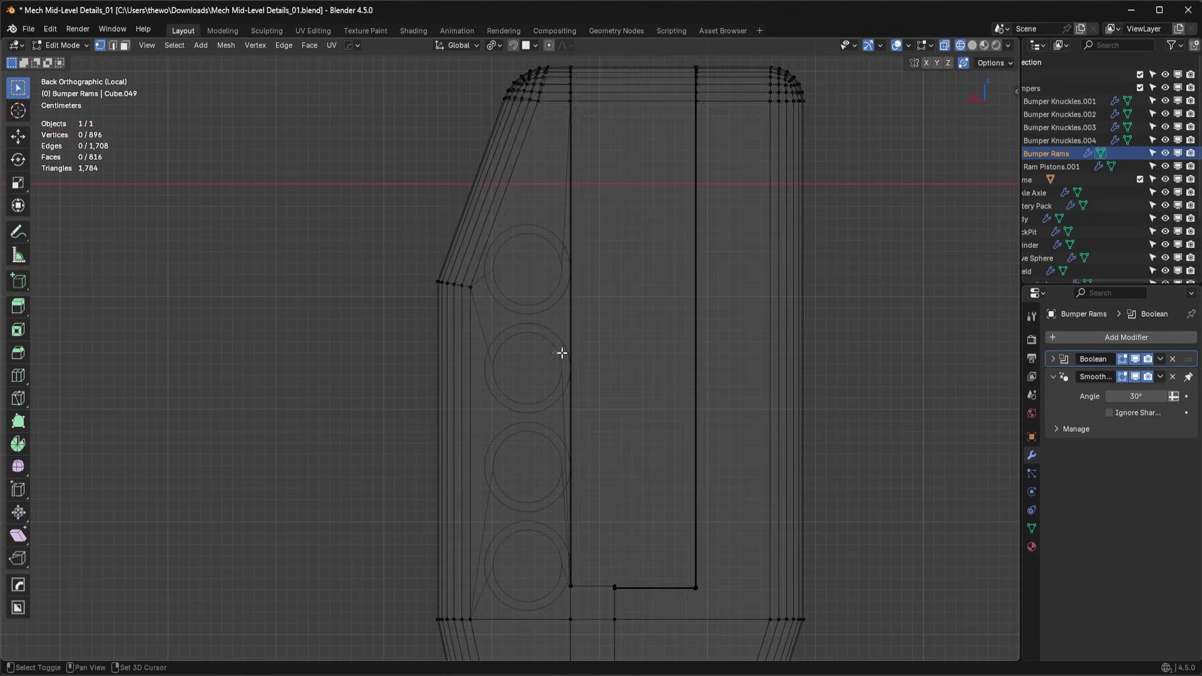
scroll(598, 232, down, 3)
key(ctrl+r)
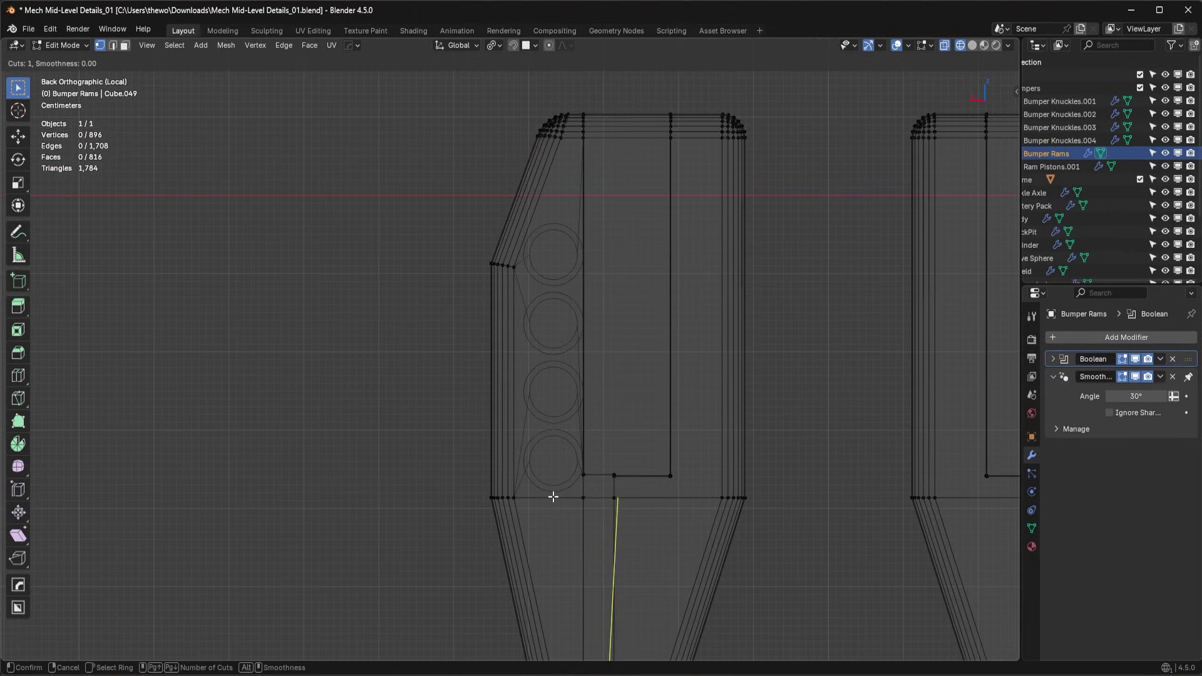
click(548, 502)
right_click(554, 499)
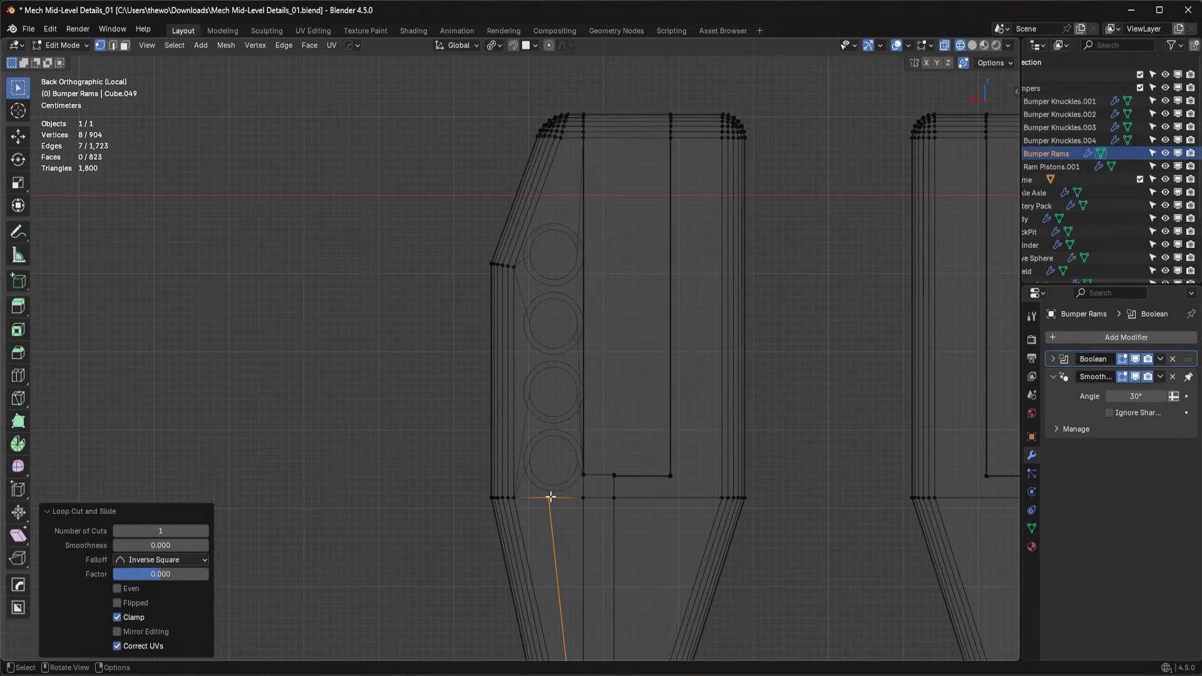
click(550, 497)
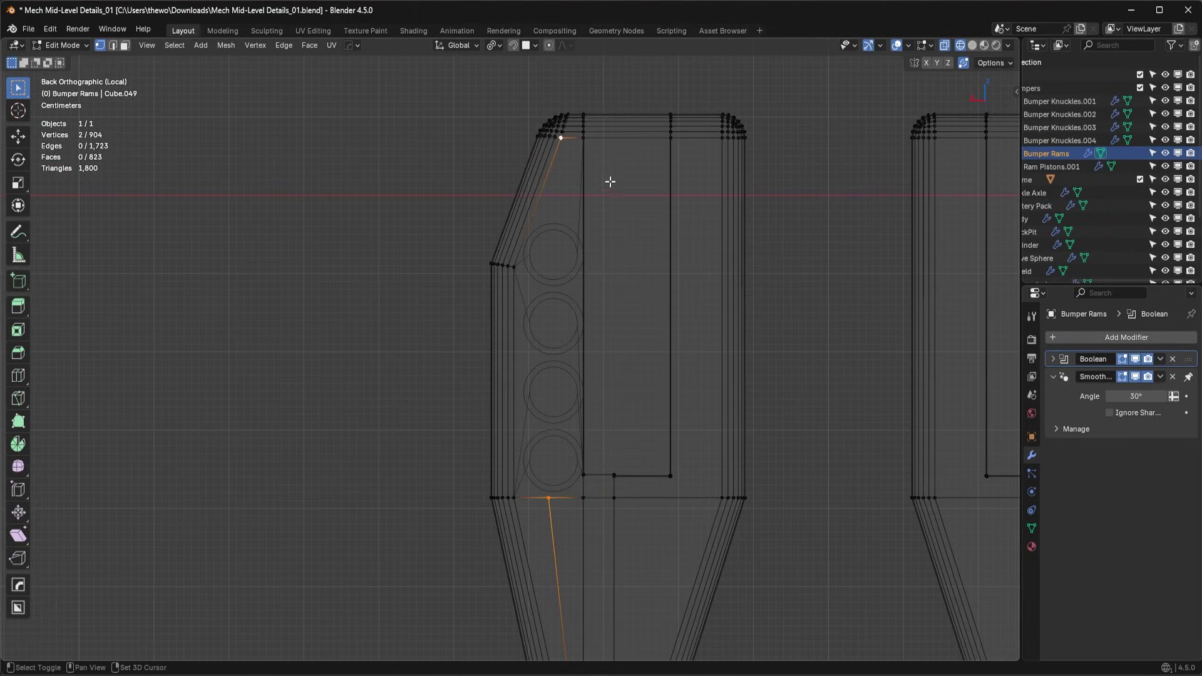
key(j)
scroll(582, 470, up, 3)
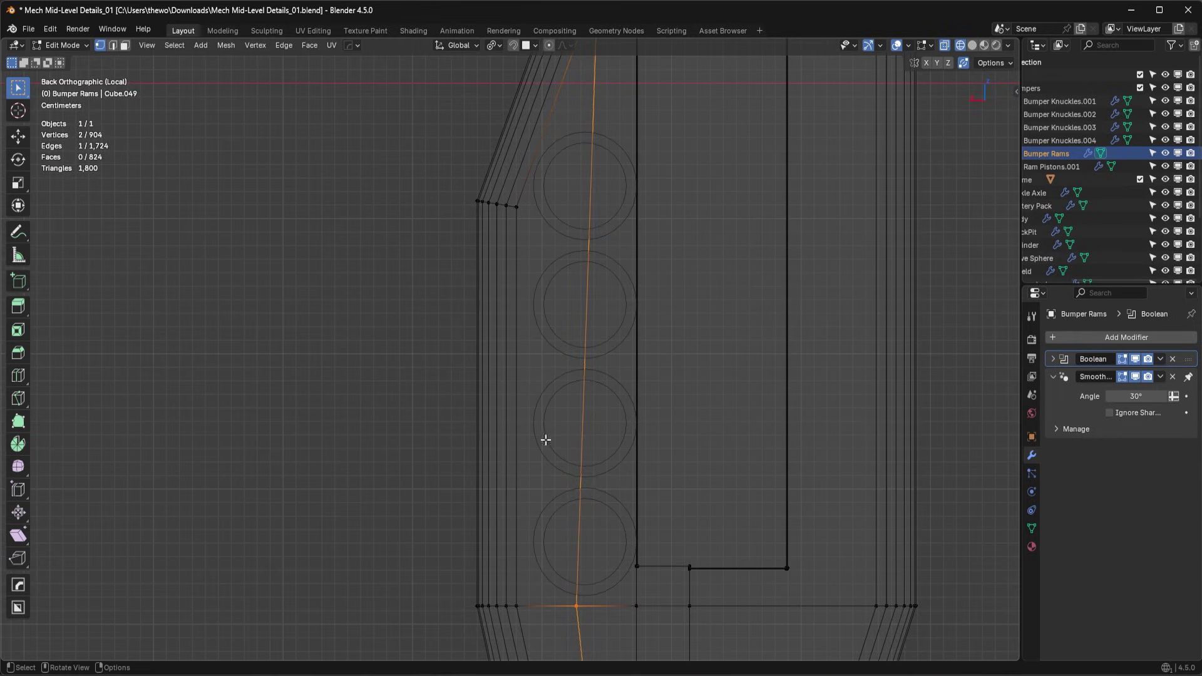
Step: Return to solid shading and check the new vertical edge against the pistons with the Boolean toggled off and on
key(Tab)
mouse_move(608, 381)
middle_down()
mouse_move(601, 440)
mouse_move(752, 449)
middle_up()
key(shift+z)
click(1136, 359)
click(1136, 359)
middle_drag(772, 398, 692, 419)
key(Tab)
scroll(580, 351, up, 3)
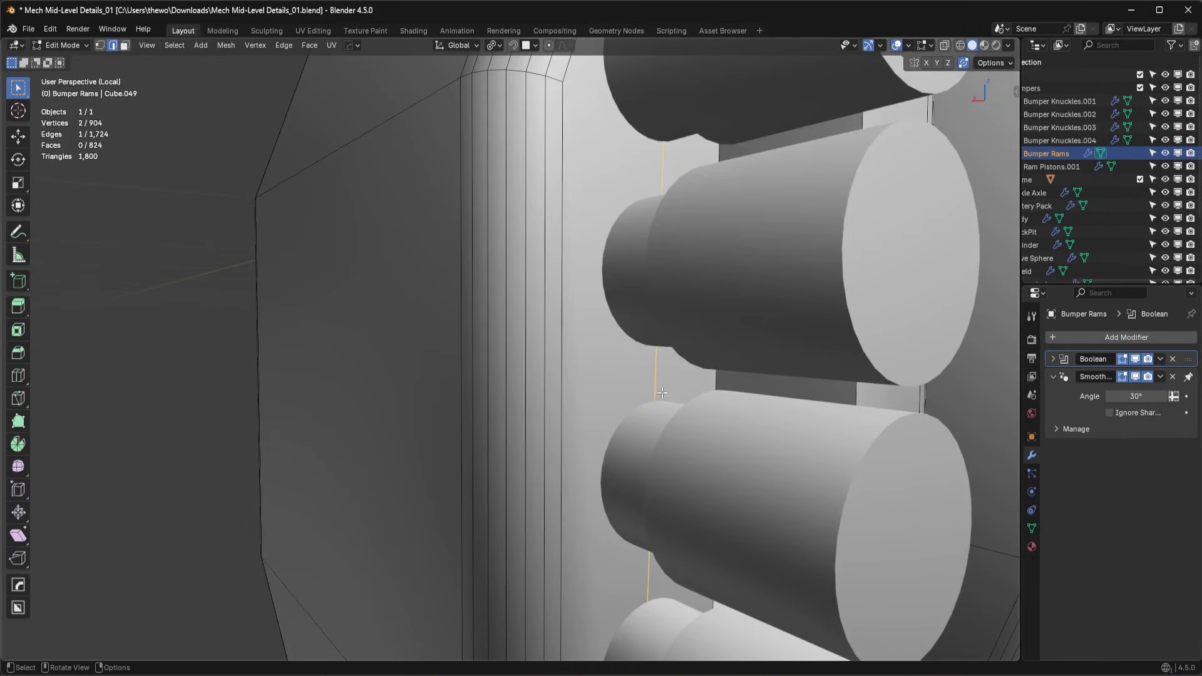
scroll(638, 416, down, 5)
Step: Apply the Boolean modifier to the rams and reopen their mesh for editing
key(Tab)
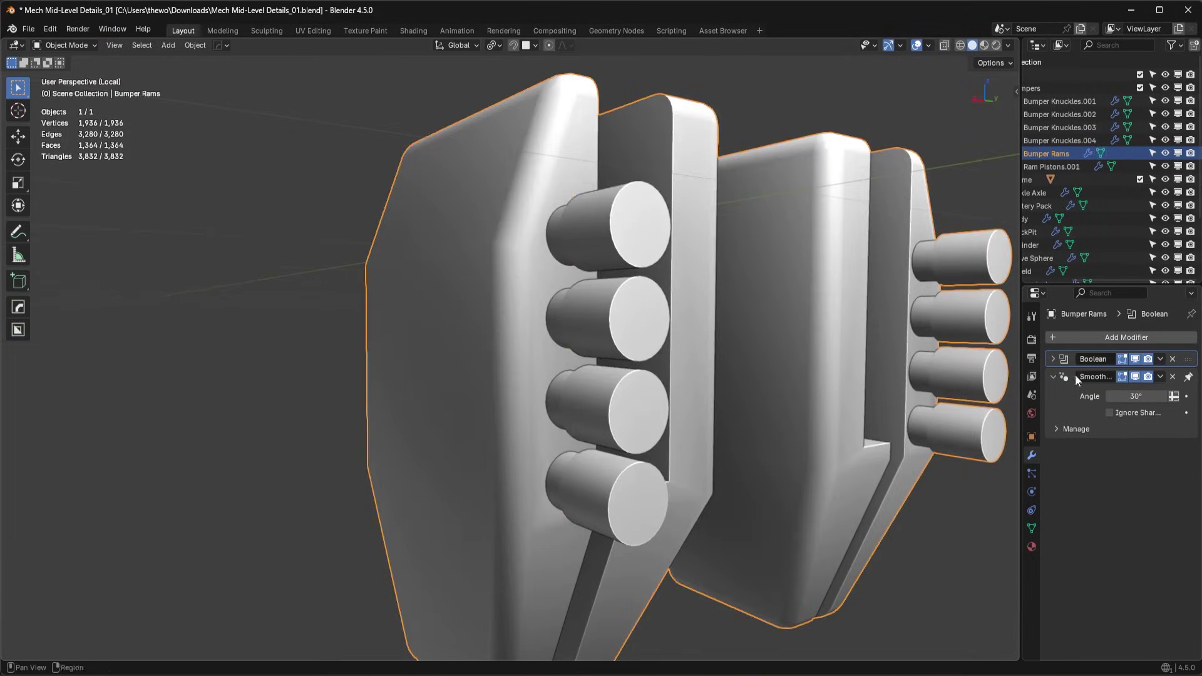
click(1159, 359)
click(1151, 371)
key(Tab)
middle_drag(708, 369, 652, 358)
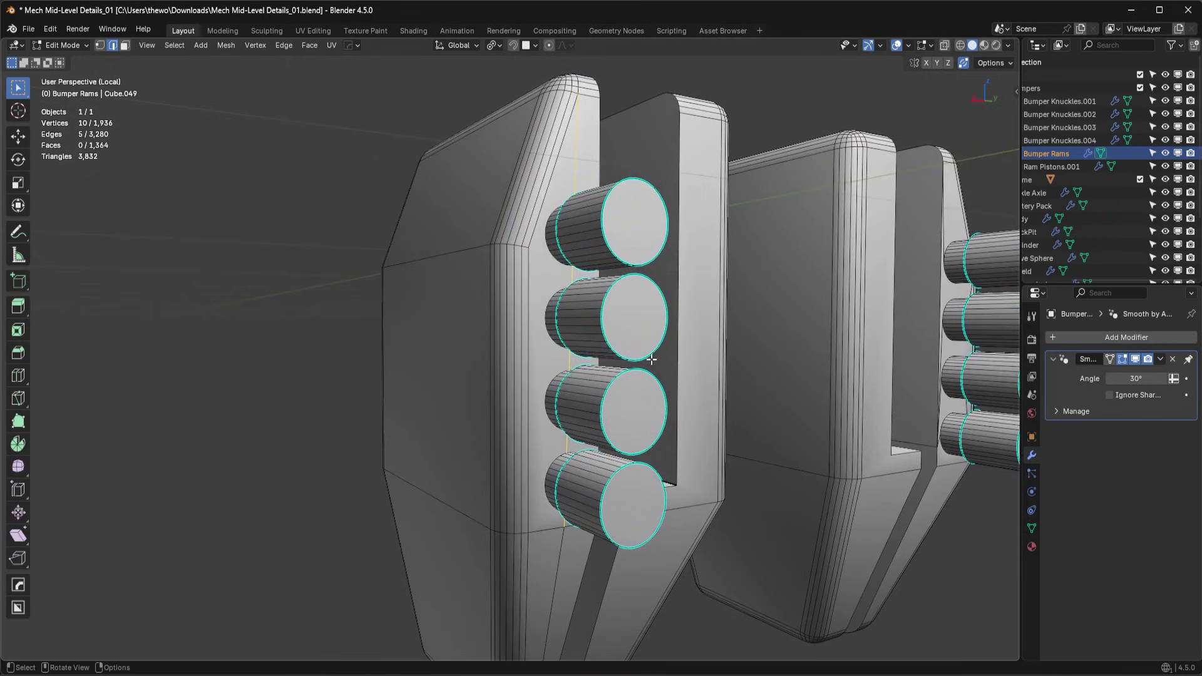
Step: Bevel the intersection loop of the third piston from the top by about 0.005 m with 7 segments
scroll(635, 321, up, 3)
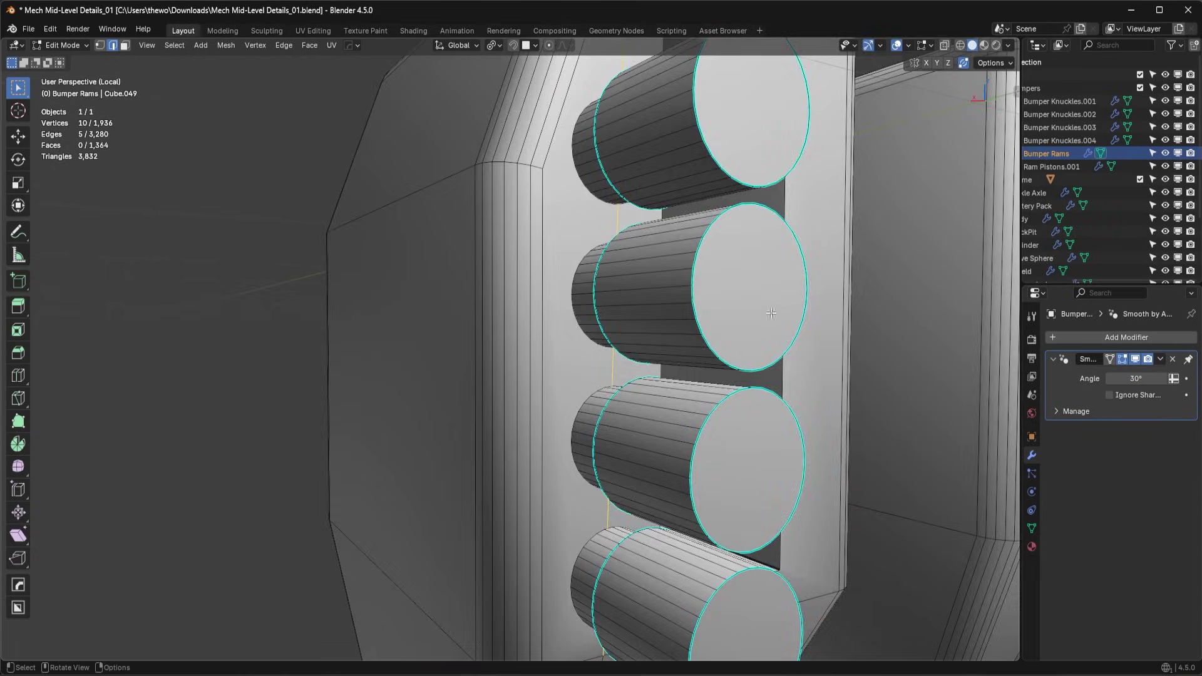
middle_drag(771, 313, 659, 341)
click(572, 415)
scroll(808, 423, up, 4)
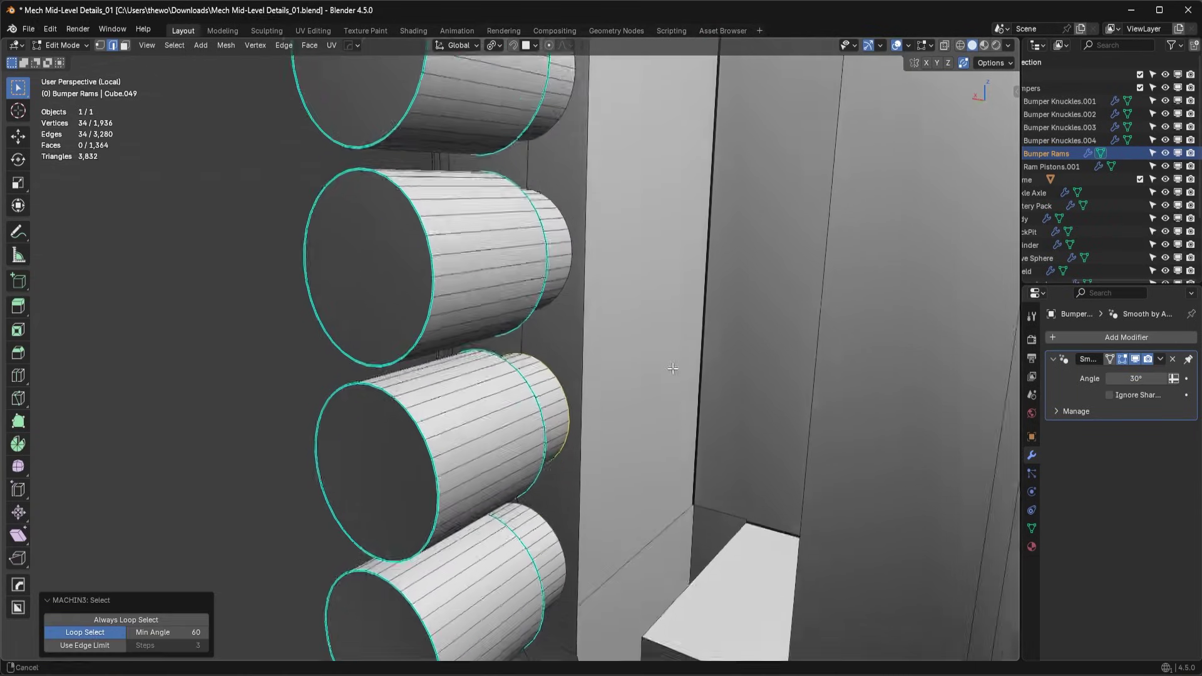
key(ctrl+b)
click(830, 428)
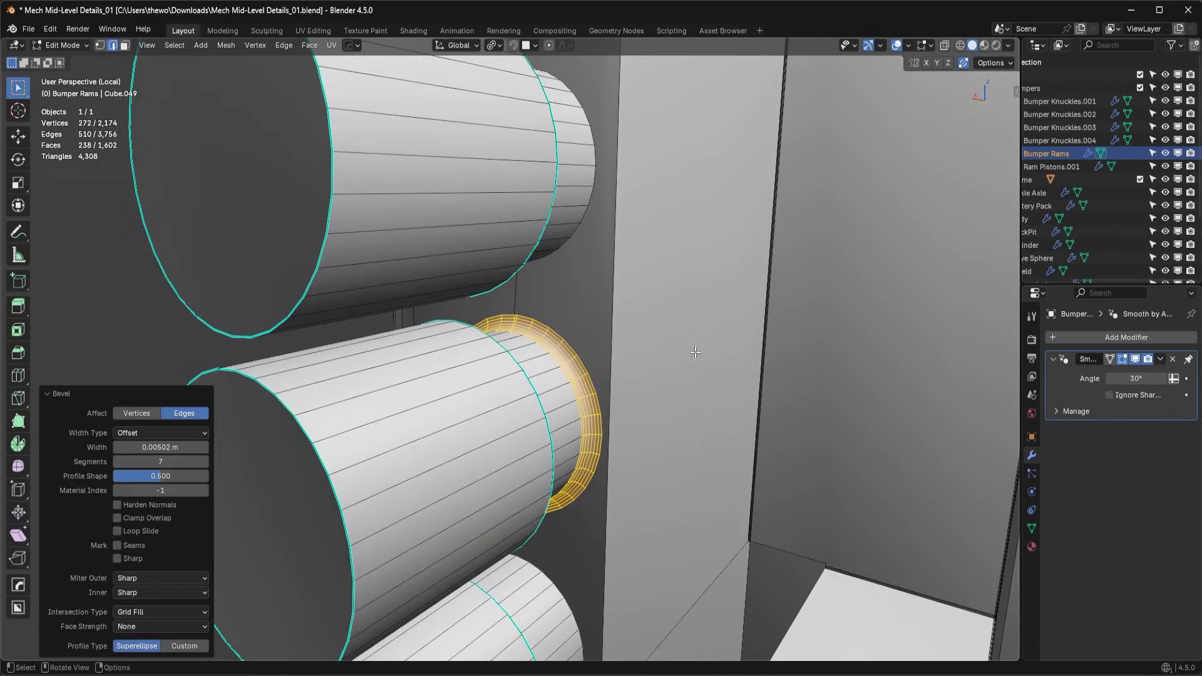
Step: Bevel the intersection loops of the second and top pistons with 7 segments, the top one by about 0.0053 m
alt+click(579, 234)
key(ctrl+b)
click(832, 280)
shift+middle_drag(655, 199, 664, 376)
alt+click(549, 167)
key(ctrl+b)
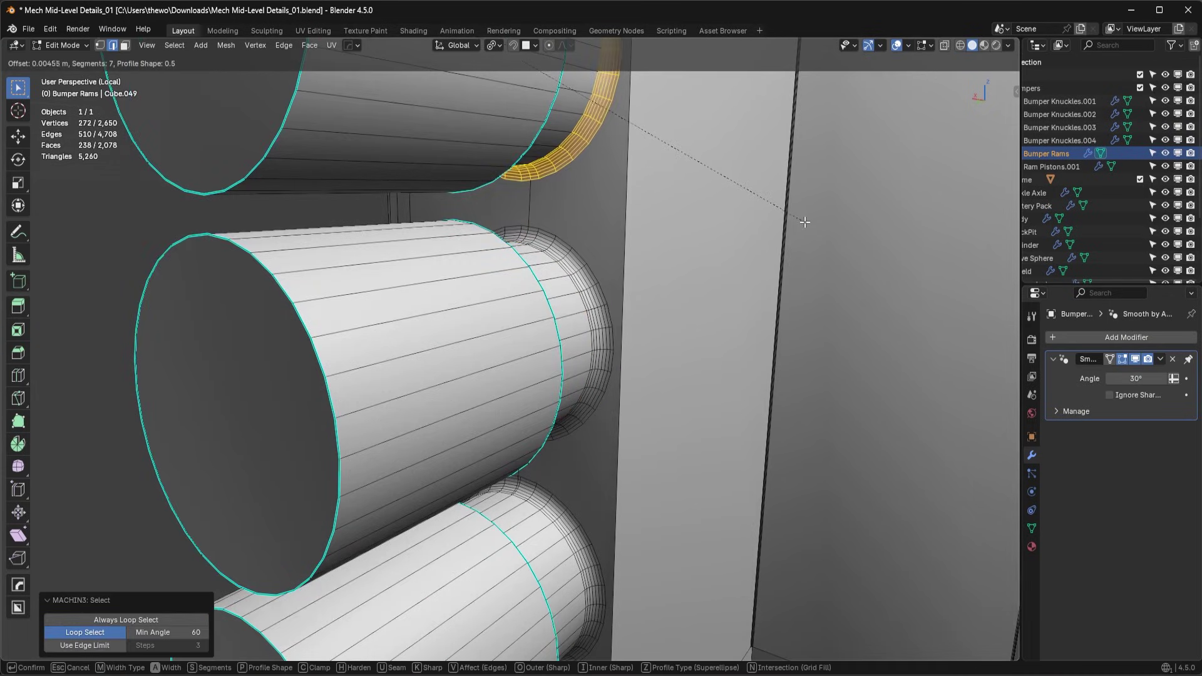
click(805, 221)
Step: Inspect the bevel topology around the piston joints and undo the three piston bevels
scroll(549, 271, down, 3)
scroll(601, 313, up, 4)
ctrl+middle_drag(622, 333, 691, 388)
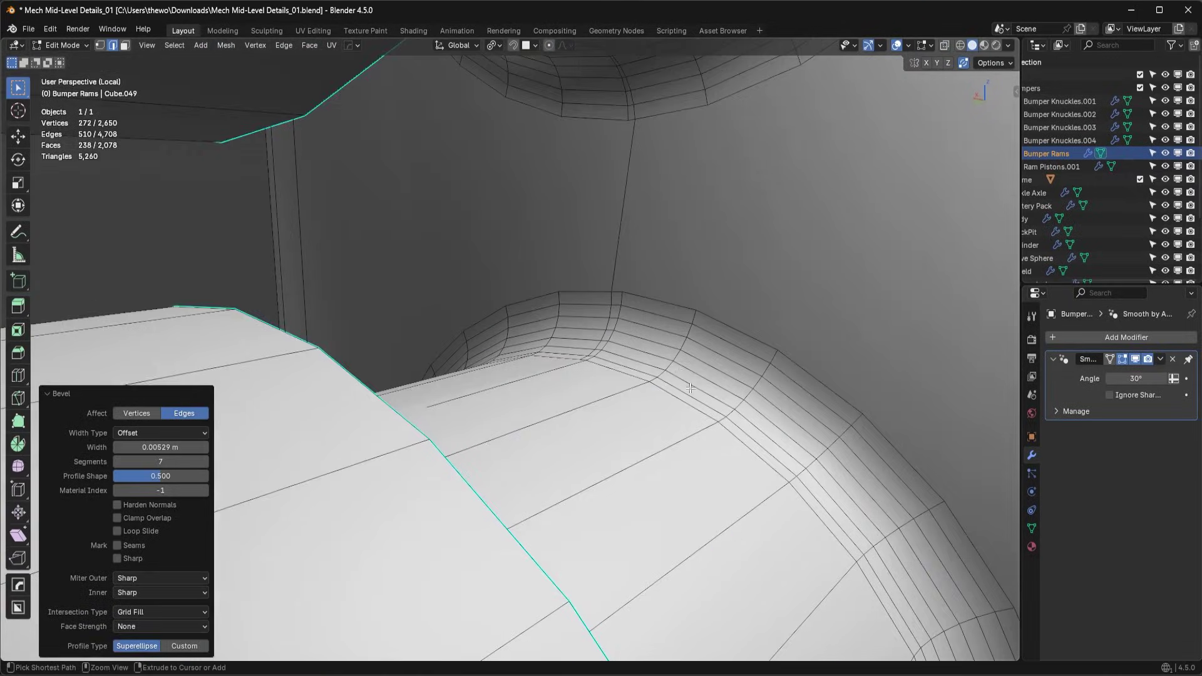
key(ctrl+z)
key(ctrl+z)
key(ctrl+z)
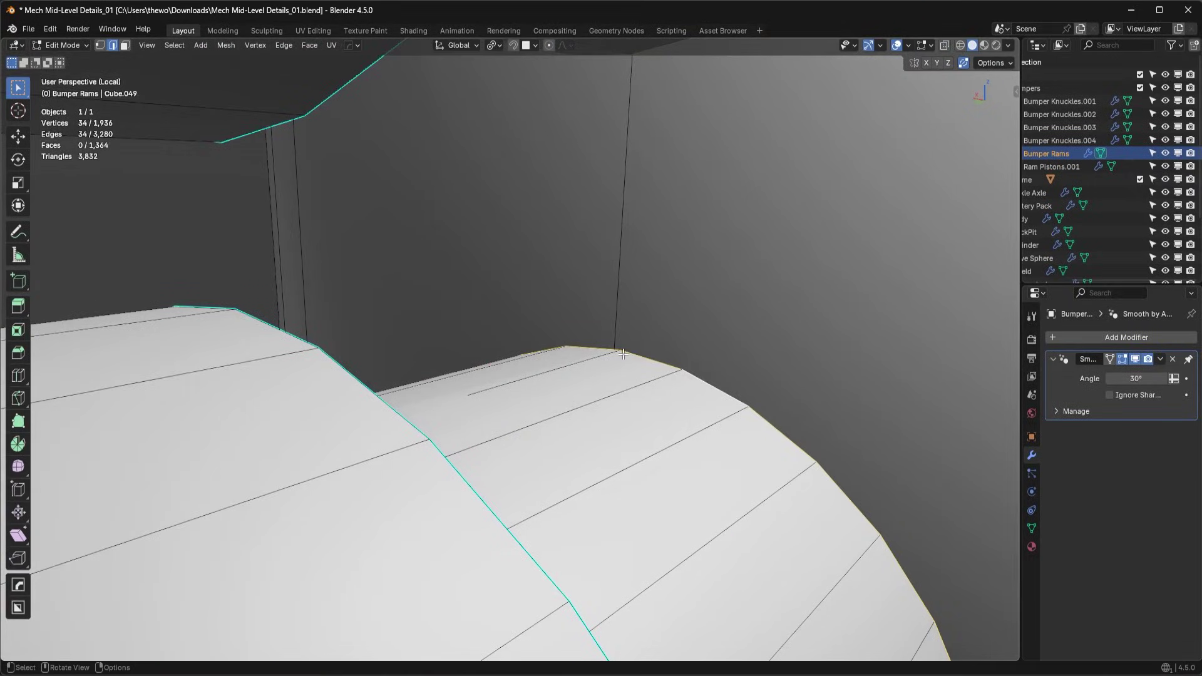
Step: Select the intersection loops of all four pistons on the ram and merge their near-duplicate vertices by distance
key(ctrl+Tab)
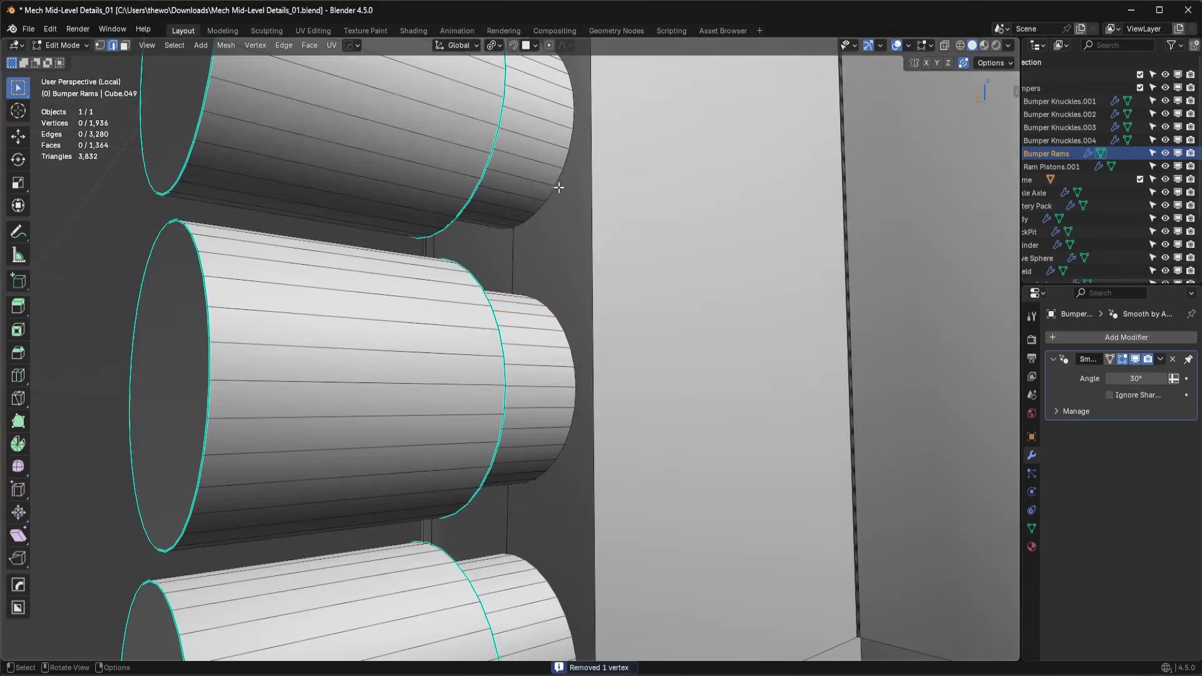
alt+click(537, 217)
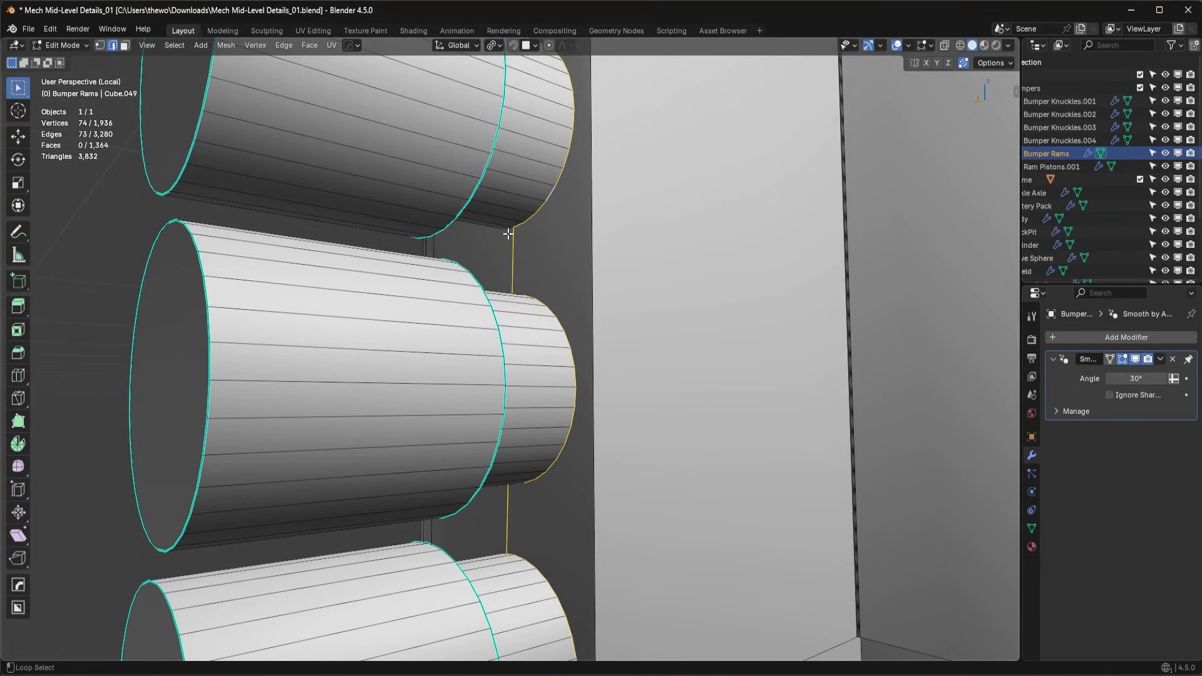
middle_drag(546, 251, 630, 293)
key(1)
scroll(628, 311, up, 2)
scroll(628, 311, down, 2)
middle_drag(526, 175, 585, 213)
shift+click(576, 83)
middle_drag(576, 83, 618, 251)
middle_drag(580, 395, 589, 338)
shift+middle_drag(564, 564, 610, 309)
shift+click(605, 295)
middle_drag(696, 235, 647, 357)
scroll(658, 325, up, 4)
key(m)
click(649, 327)
scroll(651, 332, up, 4)
key(ctrl+z)
key(ctrl+shift+z)
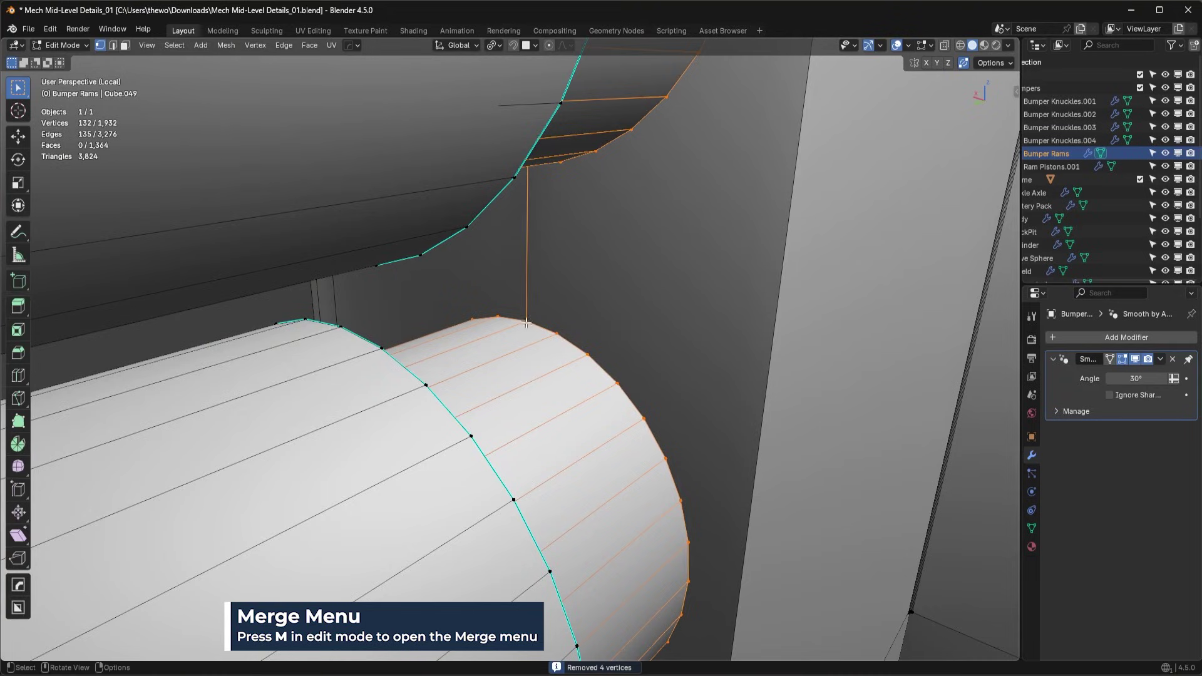
shift+middle_drag(619, 514, 577, 288)
scroll(577, 288, down, 3)
shift+middle_drag(515, 185, 545, 271)
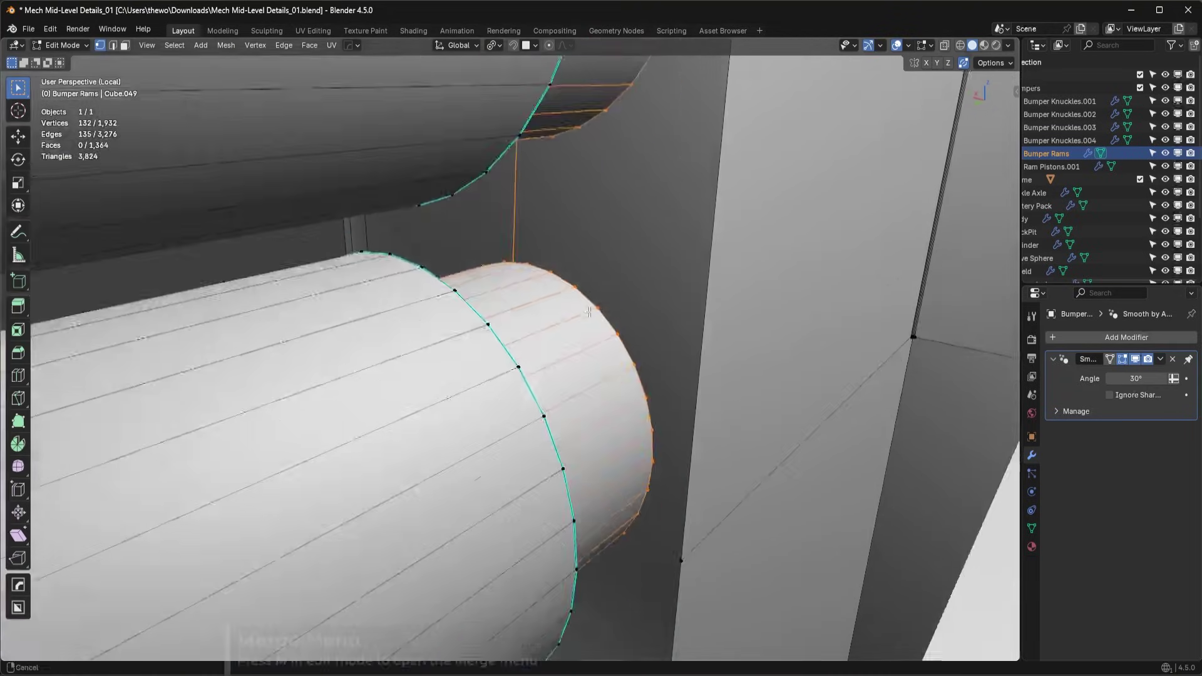
Step: Merge near-duplicate vertices on the selected piston loops by distance, and merge a close vertex pair at the last selected vertex
scroll(544, 272, up, 6)
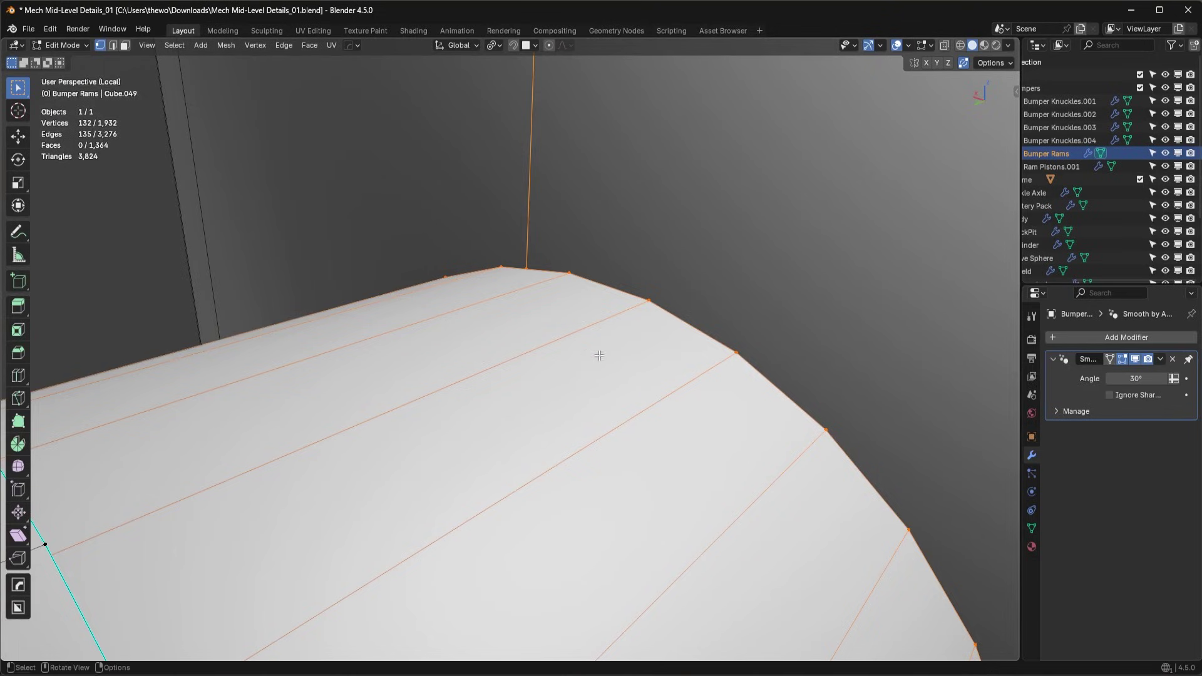
key(m)
click(574, 362)
drag(160, 618, 185, 618)
middle_drag(449, 300, 449, 300)
drag(179, 618, 175, 618)
click(525, 340)
shift+click(530, 350)
key(1)
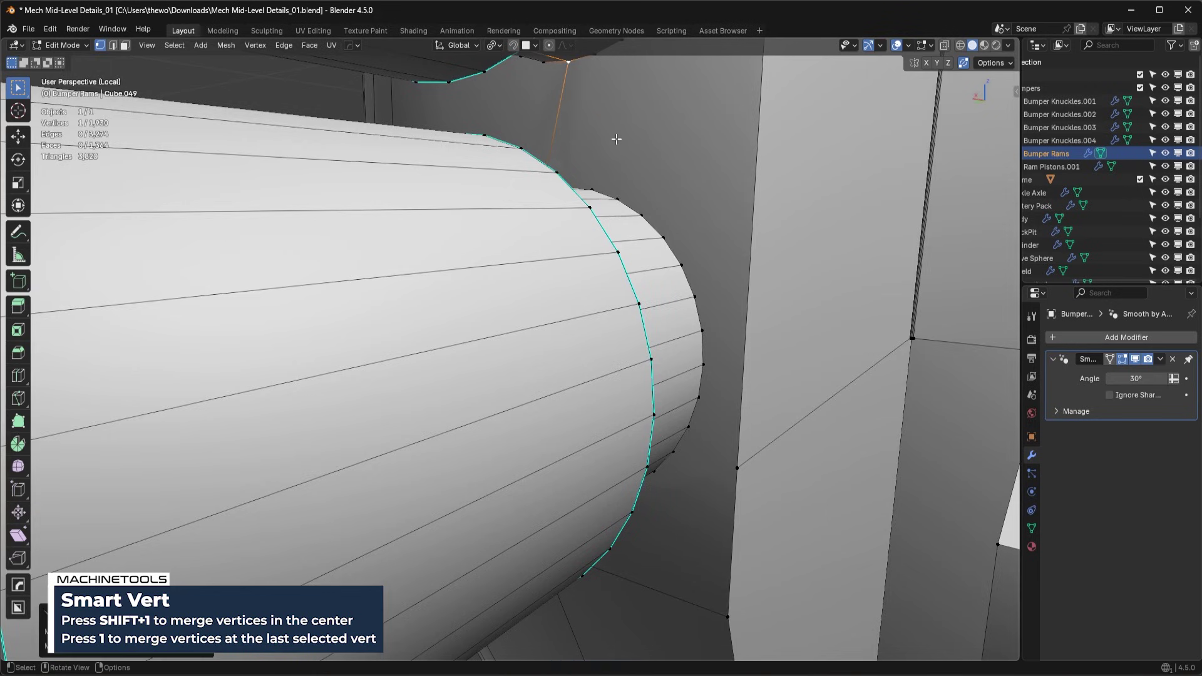
Step: Try to merge the near-duplicate vertices around one piston's intersection loop by distance, adjusting the merge distance
middle_drag(618, 134, 567, 216)
middle_drag(558, 308, 631, 427)
scroll(572, 335, up, 5)
scroll(585, 384, up, 4)
scroll(631, 427, up, 4)
key(2)
key(1)
alt+click(712, 434)
key(m)
click(729, 432)
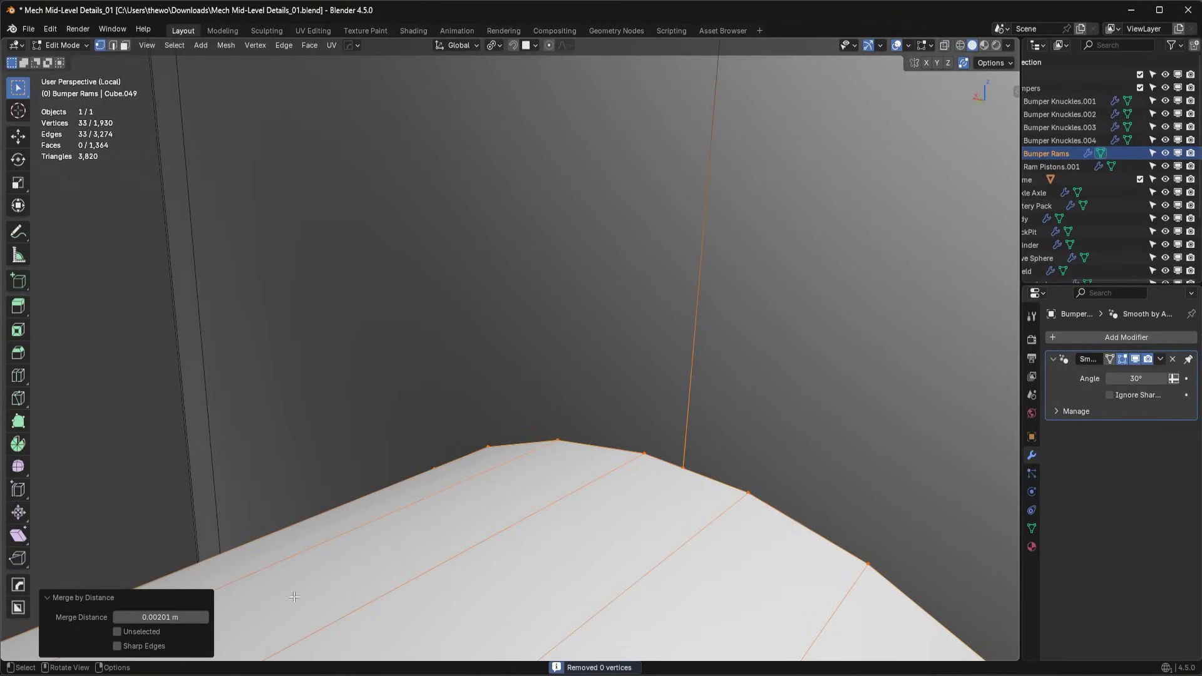
mouse_move(160, 618)
mouse_down()
mouse_move(194, 618)
mouse_move(175, 618)
mouse_up()
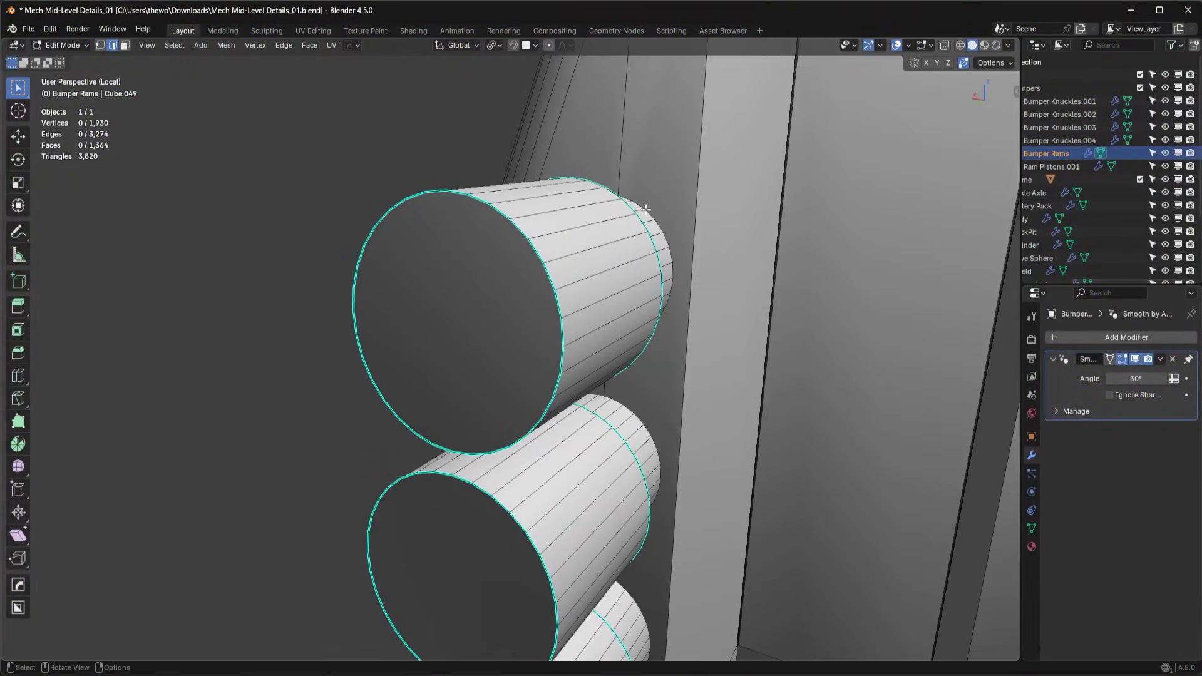
Step: Bevel the intersection loops of the second and top pistons with 7 segments, the top one by about 0.0042 m
double_click(653, 208)
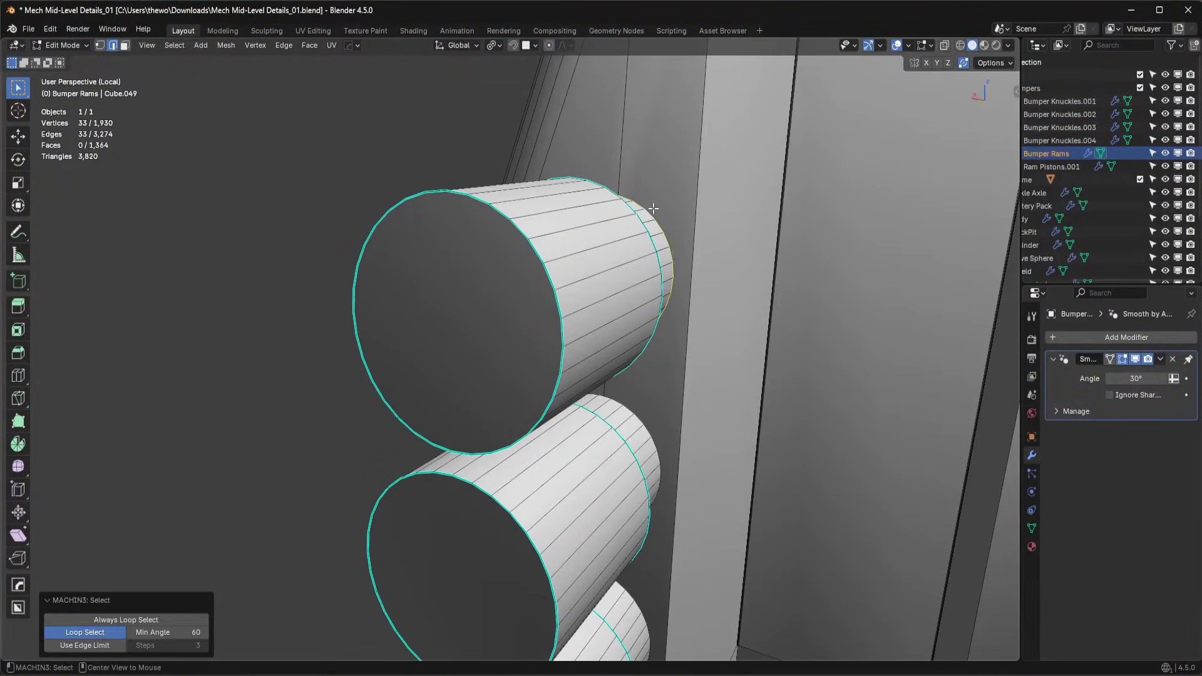
shift+double_click(603, 402)
middle_drag(651, 418, 621, 383)
double_click(570, 350)
ctrl+middle_drag(571, 352, 838, 463)
key(ctrl+b)
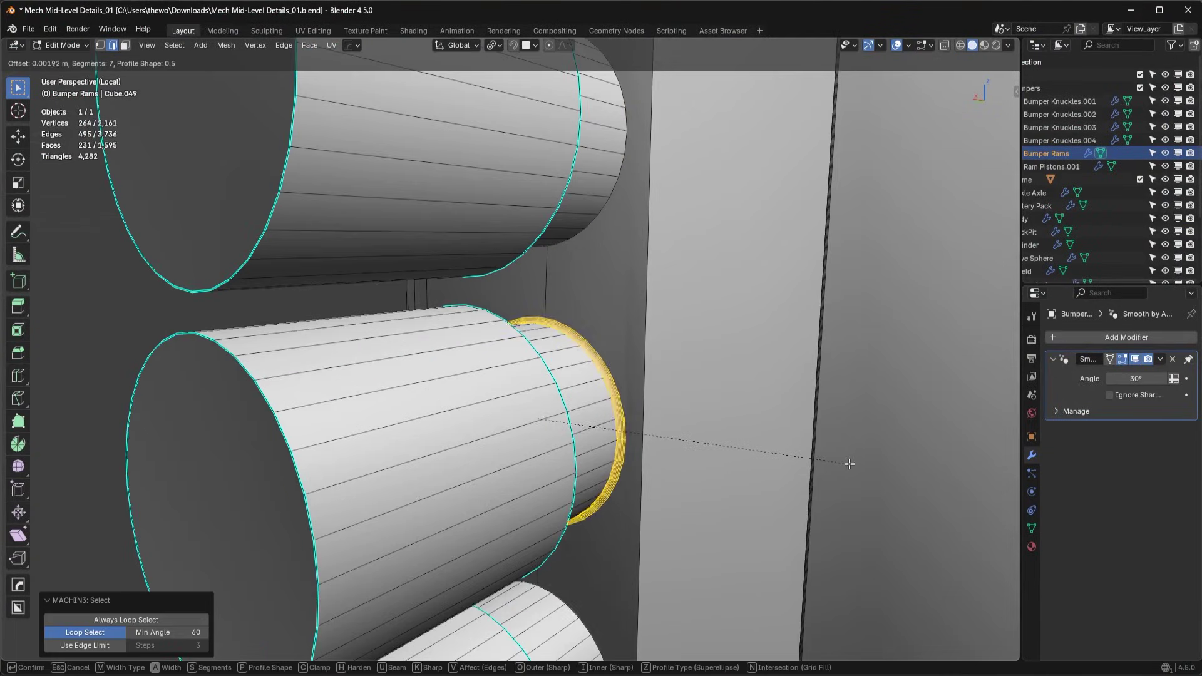
click(858, 470)
double_click(701, 258)
key(ctrl+b)
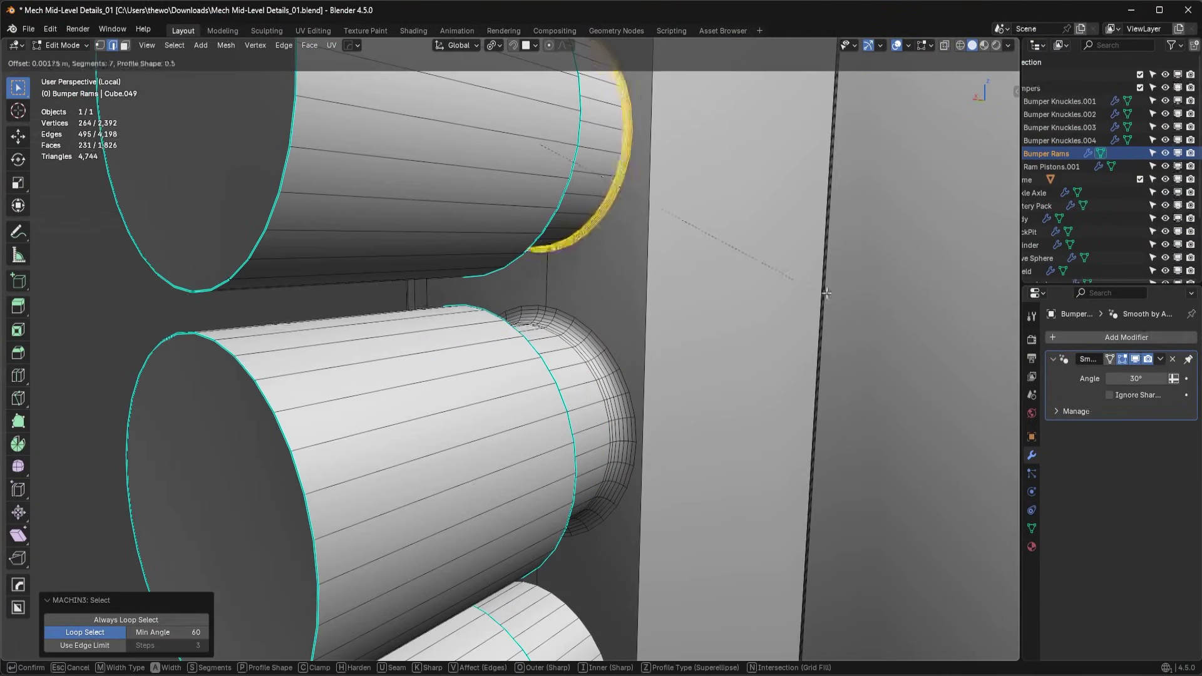
click(823, 295)
Step: Bevel the intersection loops of the third and bottom pistons where they meet the ram
shift+middle_drag(592, 601, 619, 318)
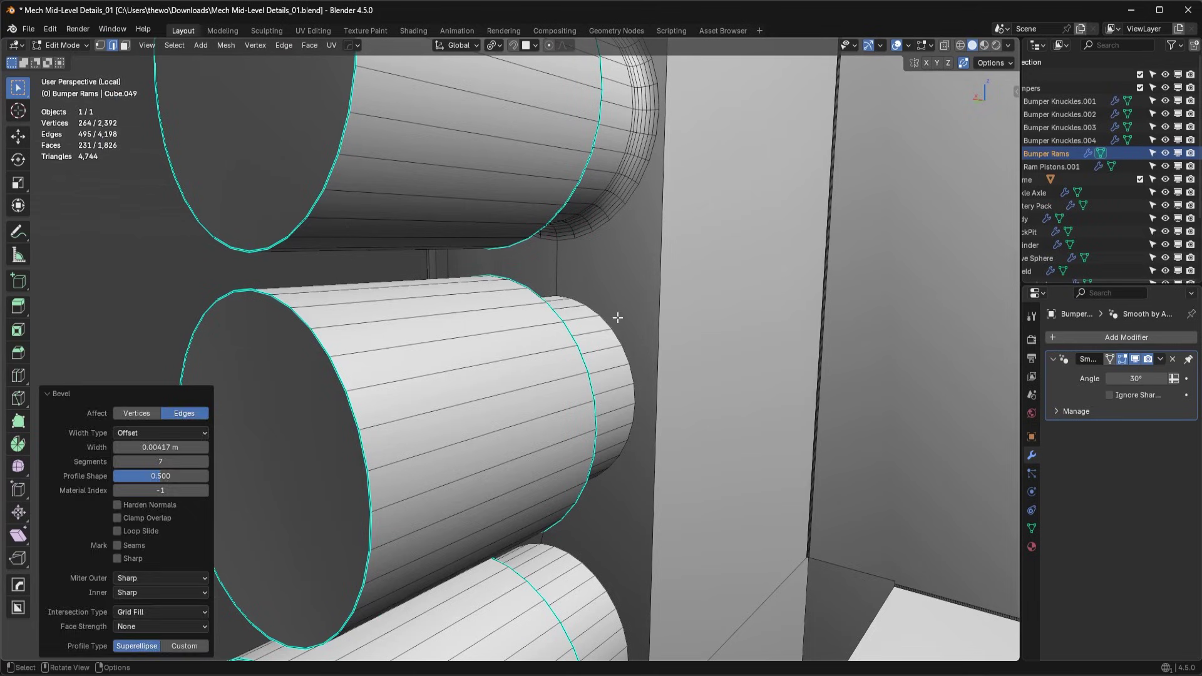
double_click(633, 382)
key(ctrl+b)
click(808, 387)
shift+middle_drag(619, 589, 620, 342)
double_click(609, 332)
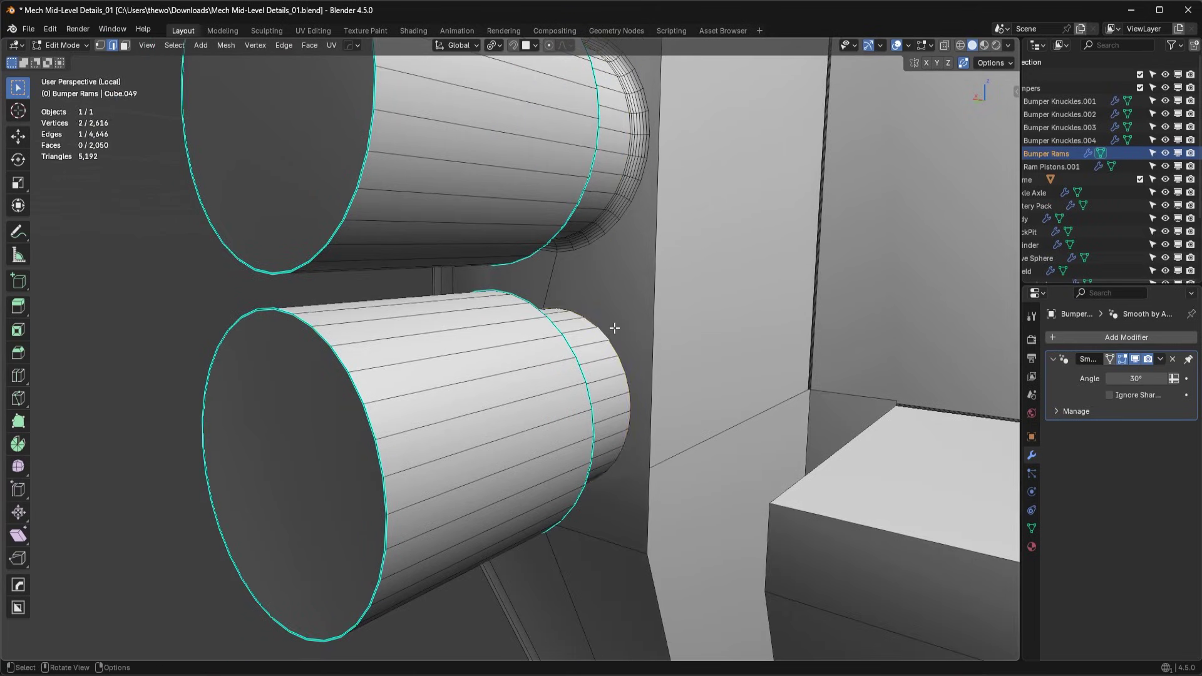
double_click(615, 328)
key(ctrl+b)
click(800, 380)
Step: Inspect the shading and topology of the bevels around the ram's piston joints
key(Tab)
middle_drag(617, 401, 657, 410)
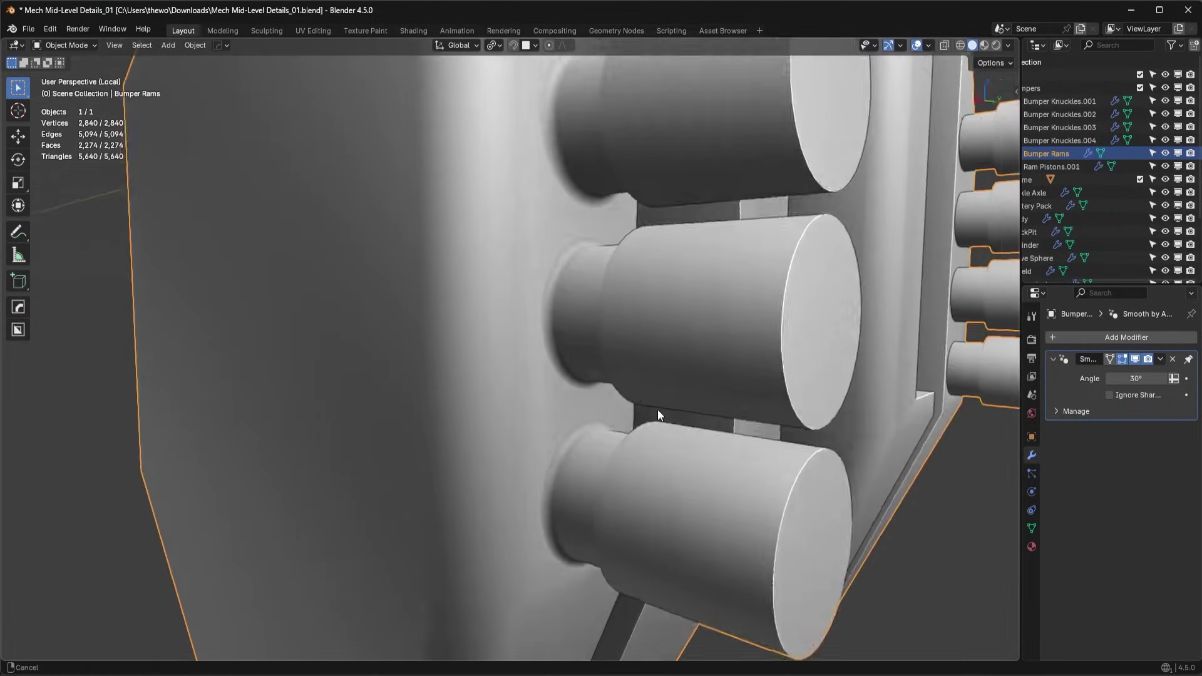
scroll(659, 420, up, 5)
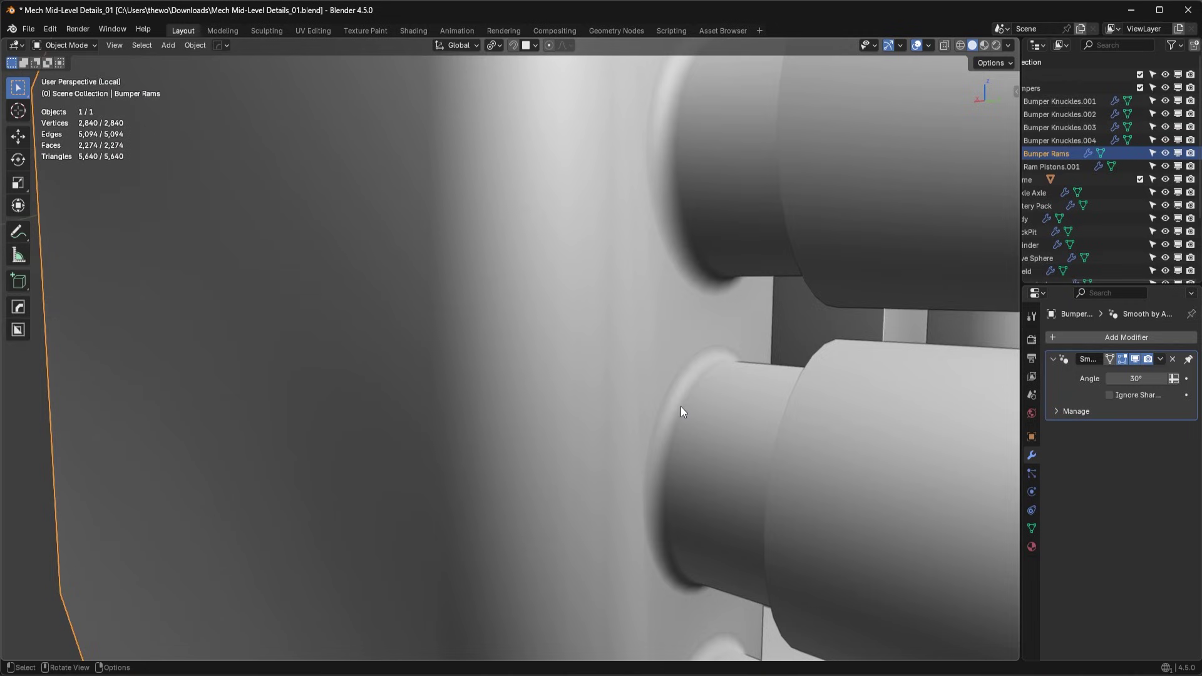
key(Tab)
middle_drag(696, 436, 558, 354)
scroll(645, 375, down, 5)
key(Tab)
middle_drag(638, 476, 739, 411)
scroll(692, 344, down, 5)
Step: Show the full mech again, add the body to the bumper rams selection and isolate both objects
key(slash)
shift+middle_drag(679, 360, 622, 392)
scroll(622, 392, up, 3)
middle_drag(517, 381, 779, 326)
key(g)
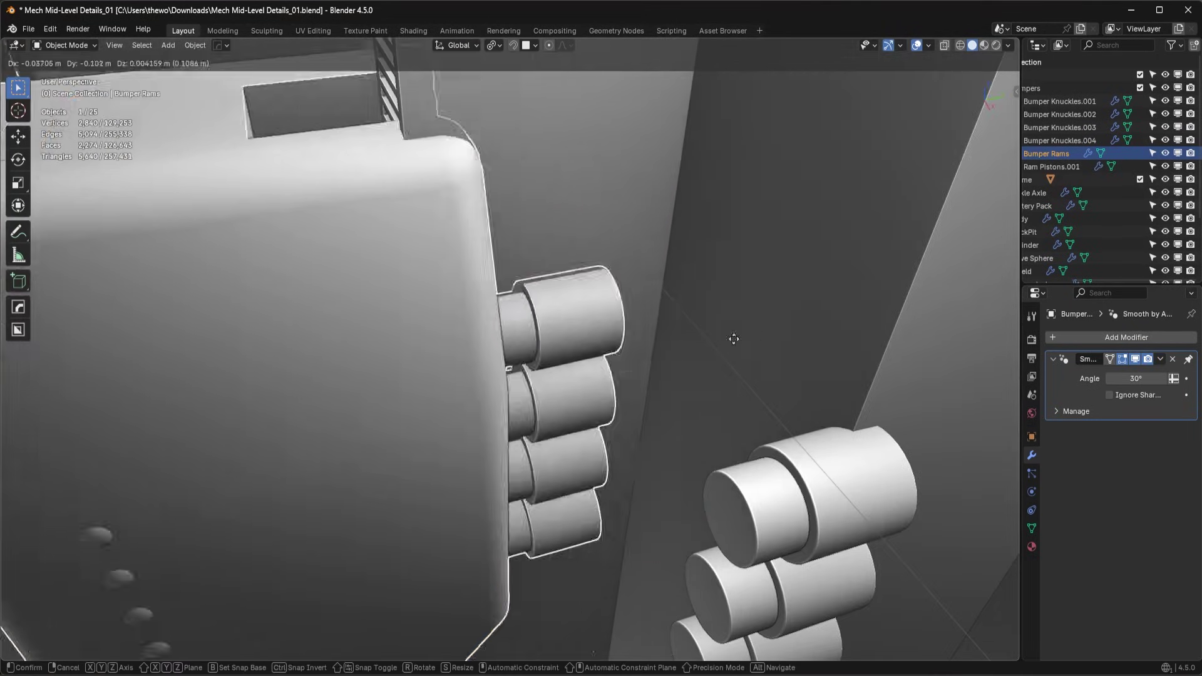
right_click(757, 350)
shift+click(837, 298)
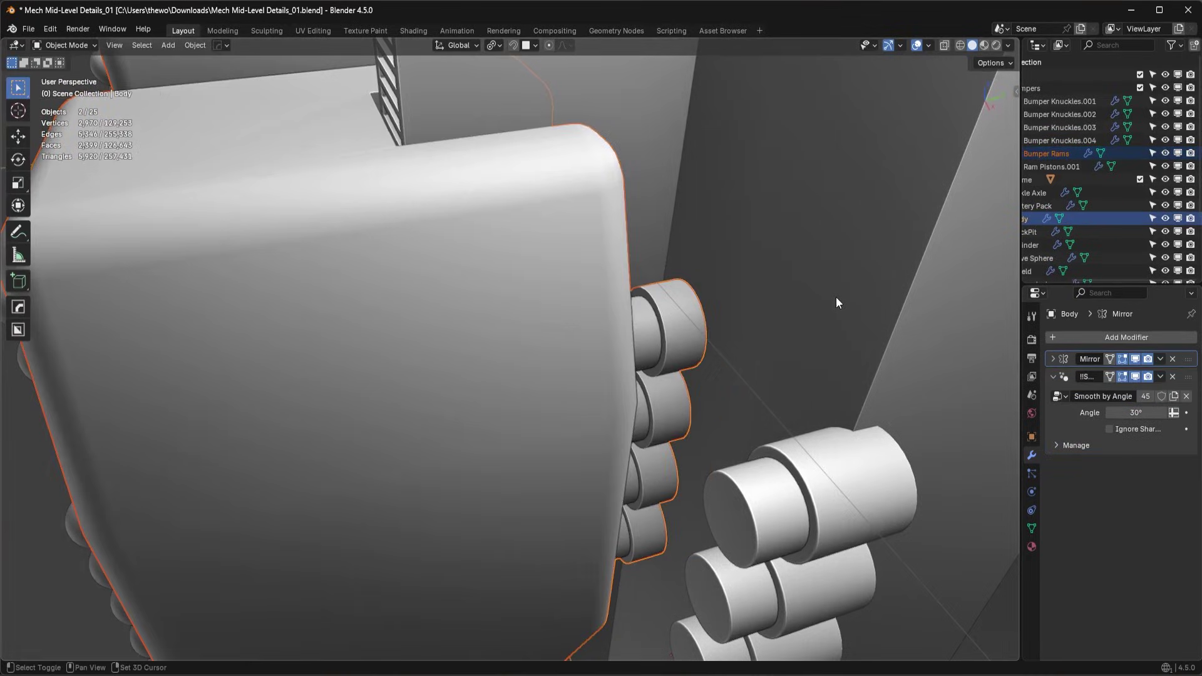
key(KP_Divide)
Step: Union the bumper rams into the body with a nondestructive Boolean using the Fast solver
middle_drag(827, 291, 558, 347)
scroll(566, 401, up, 6)
click(434, 481)
shift+click(600, 407)
key(ctrl+KP_Add)
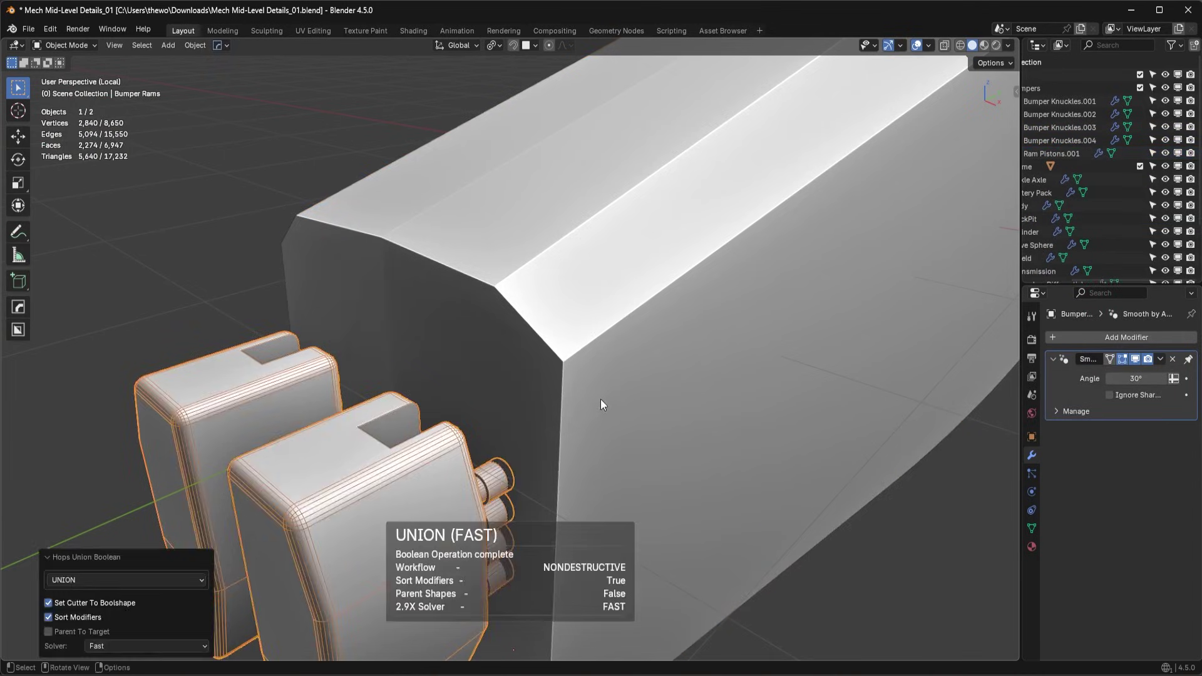
Step: Select the body, check its Boolean union and apply the Boolean modifier
click(600, 398)
click(1136, 359)
click(1137, 358)
click(1159, 362)
key(Tab)
scroll(514, 521, up, 8)
scroll(532, 235, down, 6)
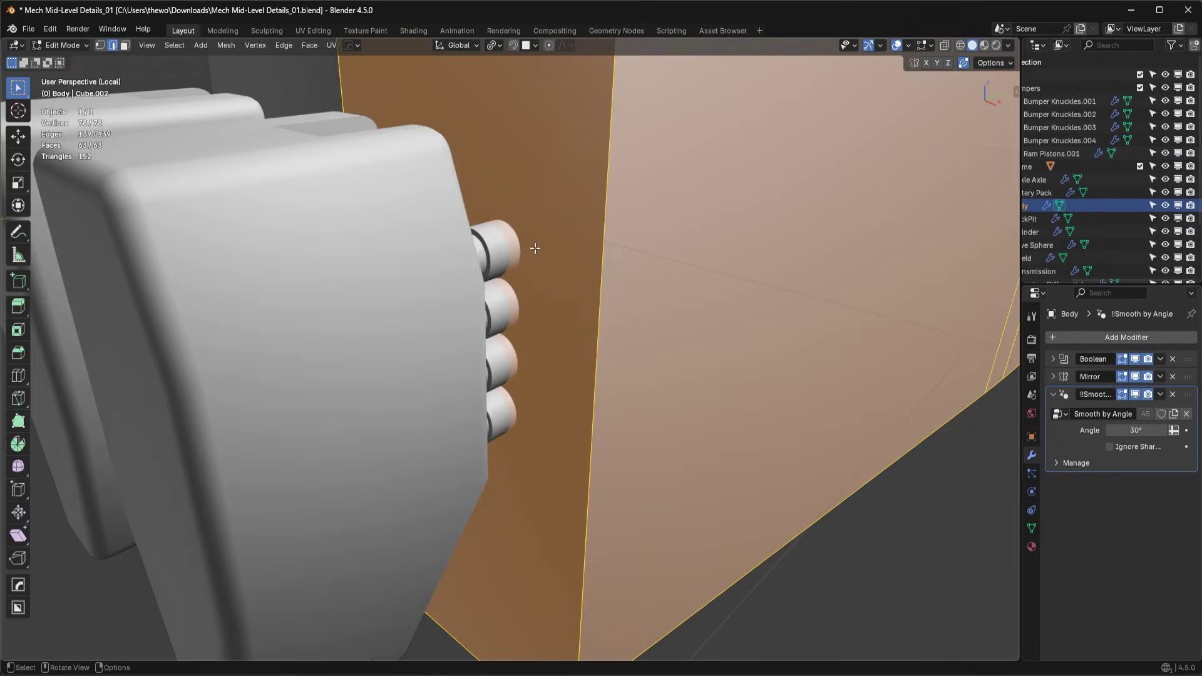
key(Tab)
click(1160, 359)
click(1148, 371)
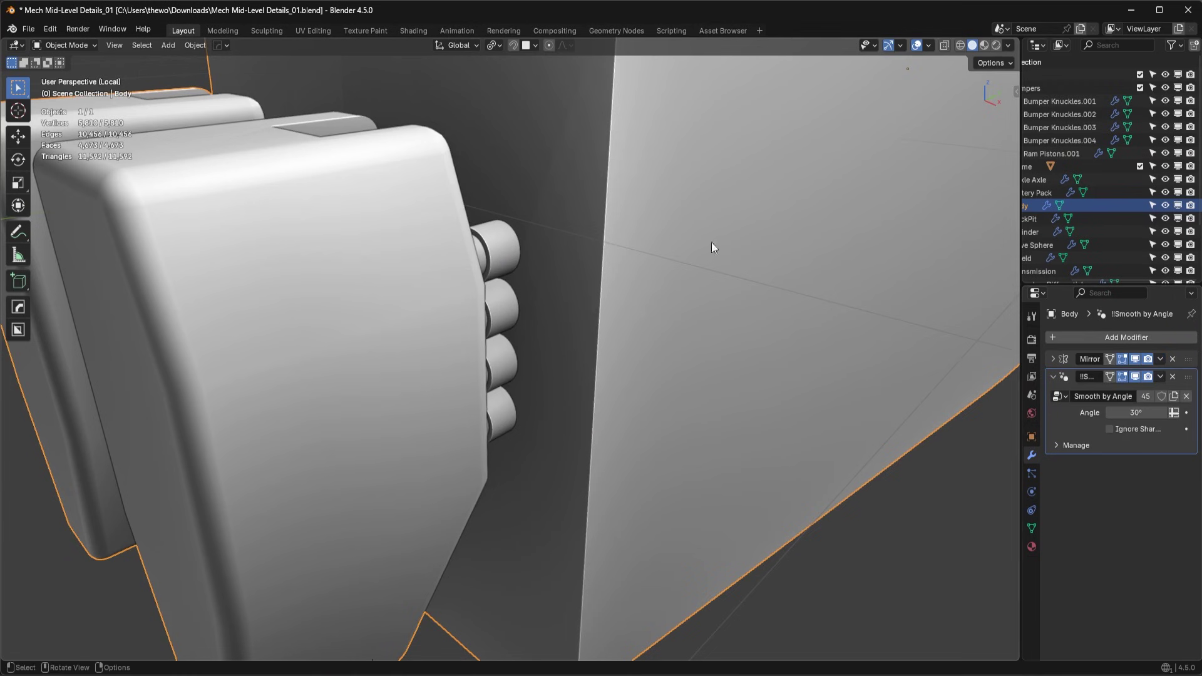
Step: Try a 7-segment bevel on the top piston's intersection loop with the body's front face
key(Tab)
scroll(527, 363, up, 3)
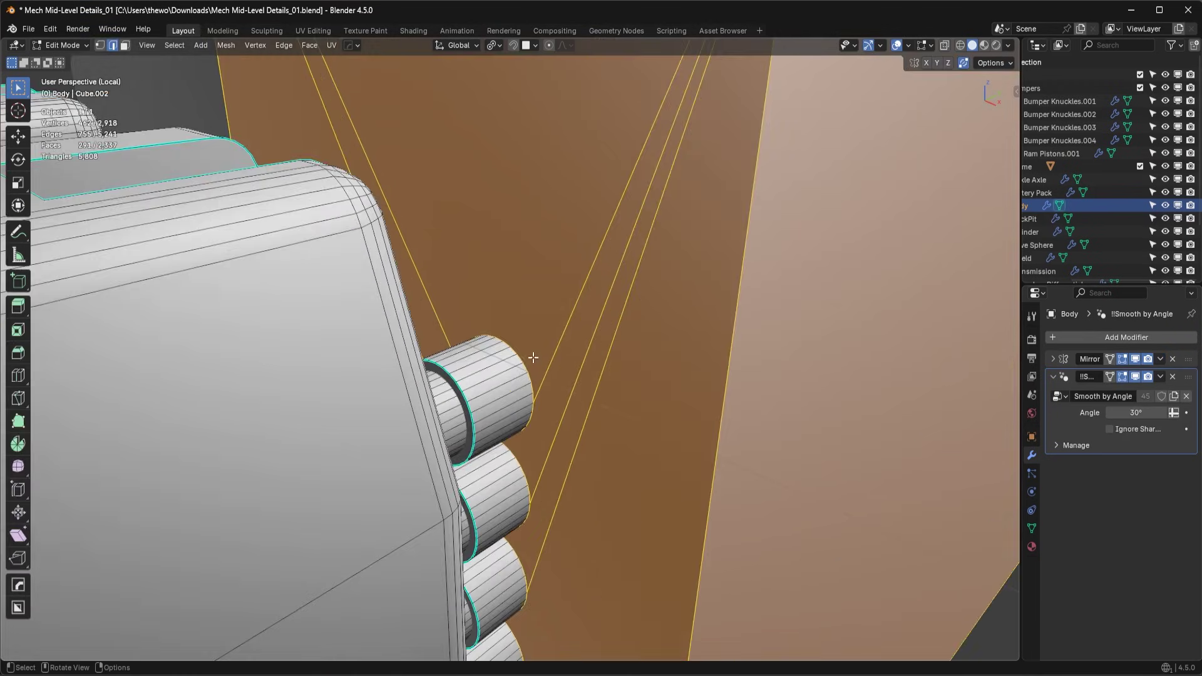
scroll(531, 359, down, 8)
middle_drag(585, 321, 606, 335)
scroll(645, 373, up, 5)
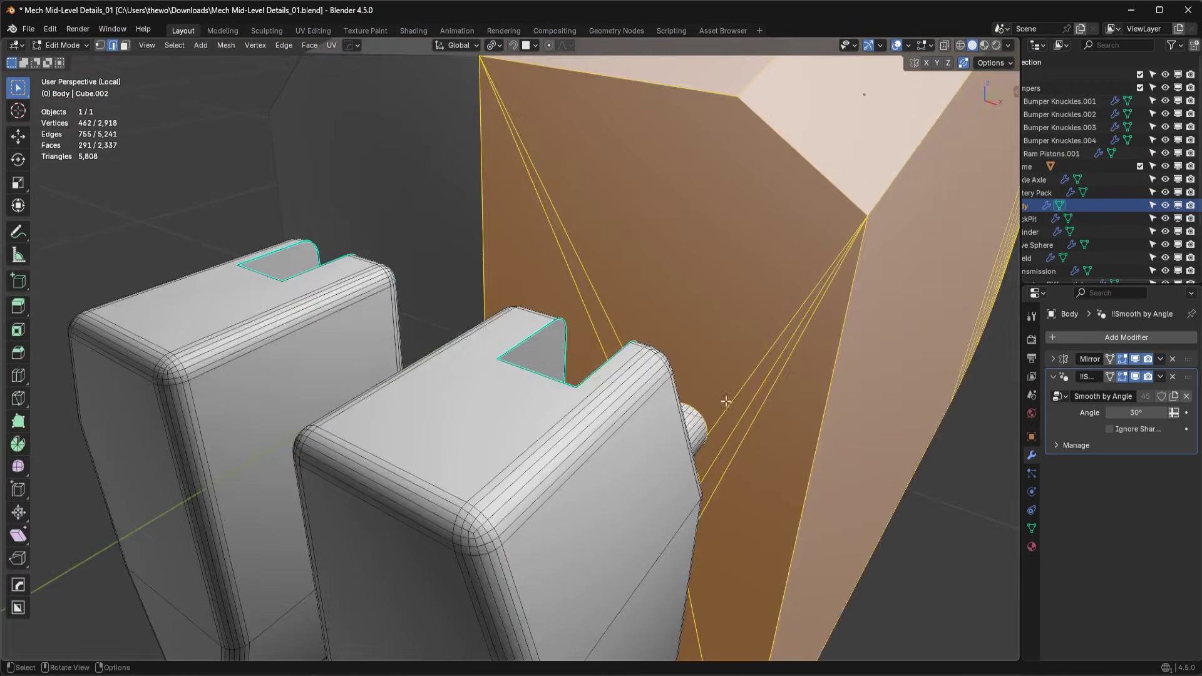
double_click(644, 369)
scroll(692, 400, up, 3)
scroll(692, 400, up, 4)
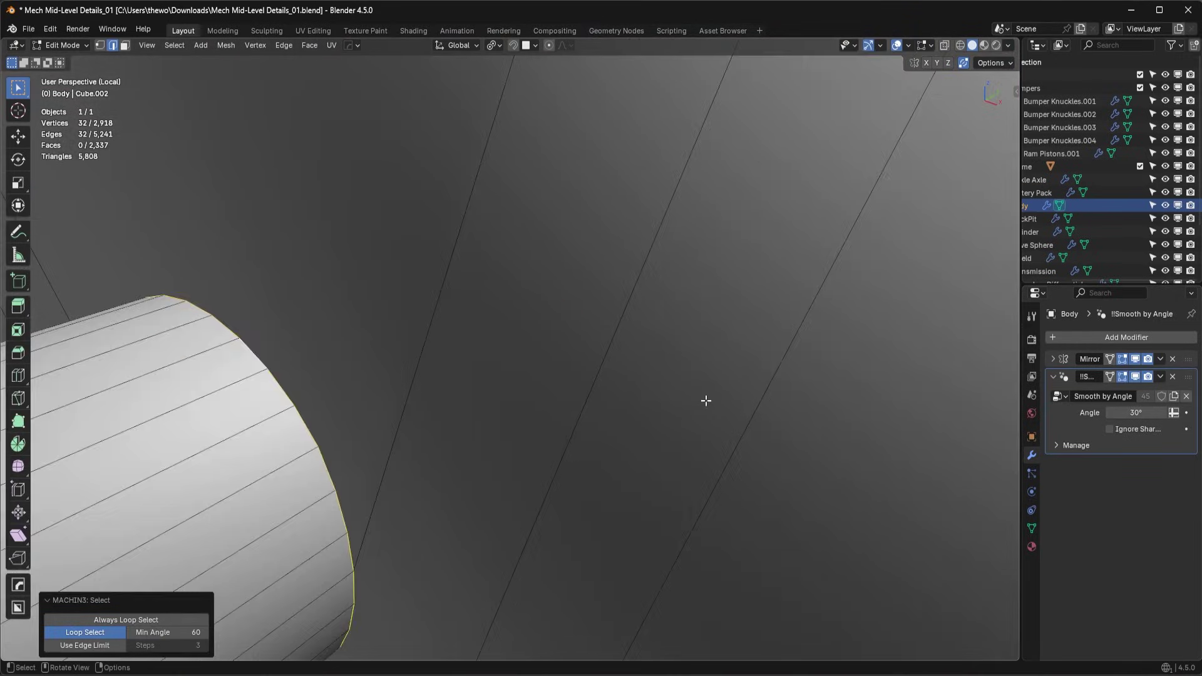
scroll(707, 400, down, 3)
key(ctrl+b)
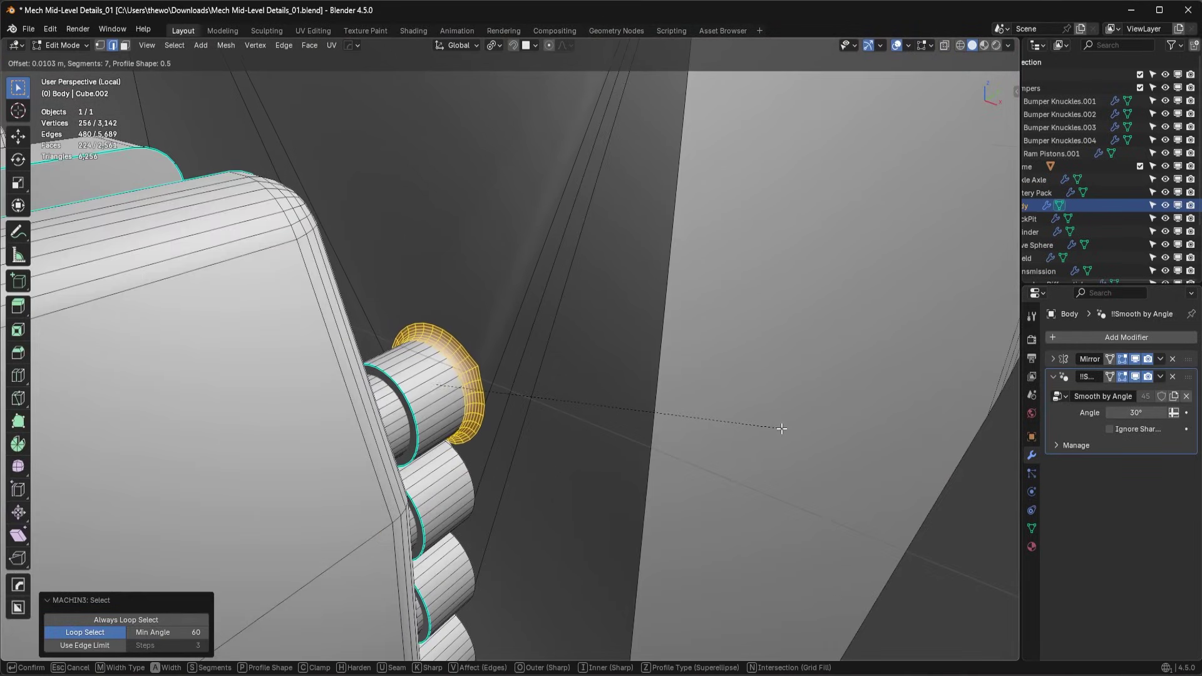
click(664, 438)
key(ctrl+z)
Step: Undo back to before the body's Boolean modifier was applied
scroll(639, 432, down, 6)
middle_drag(665, 412, 675, 409)
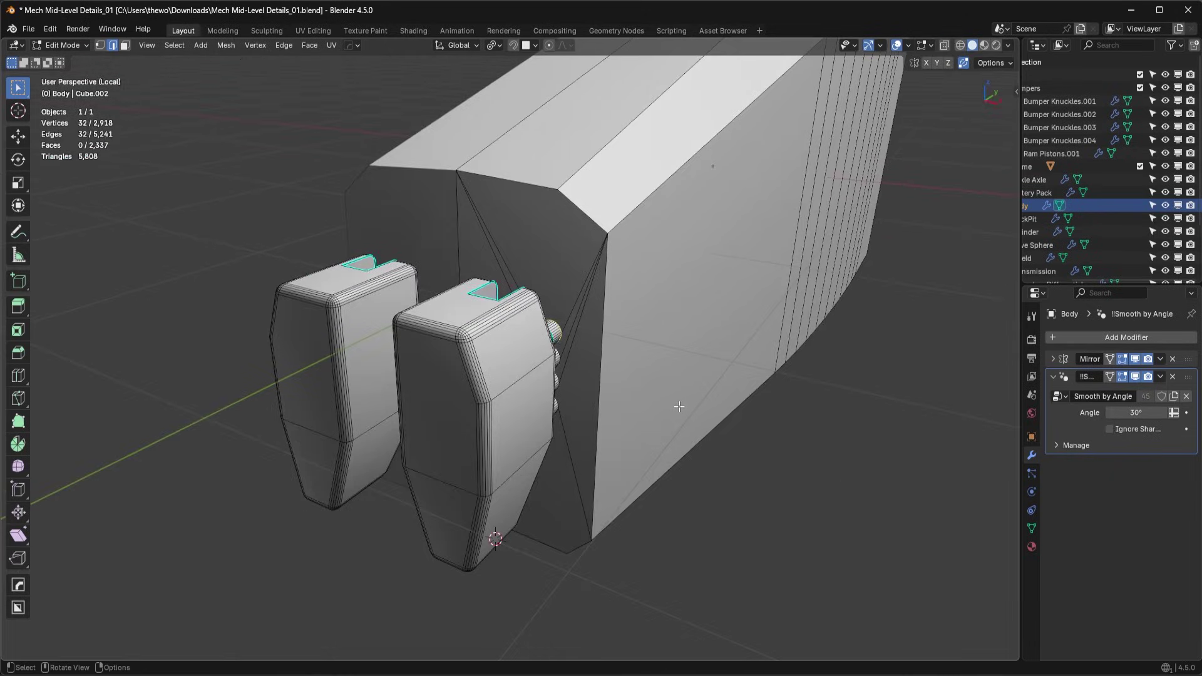
key(ctrl+z)
key(ctrl+z)
key(ctrl+z)
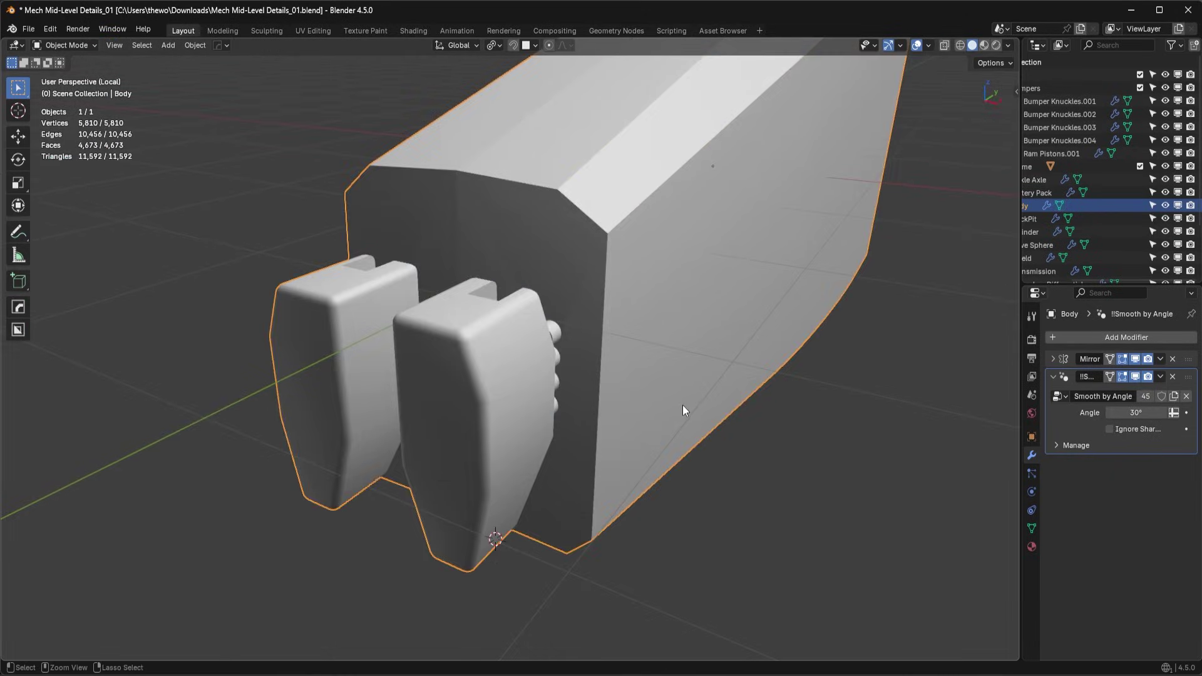
Step: Knife-cut the body's front face from its upper corner vertex down through the centres of the piston column to the lower edge
key(Tab)
key(alt+a)
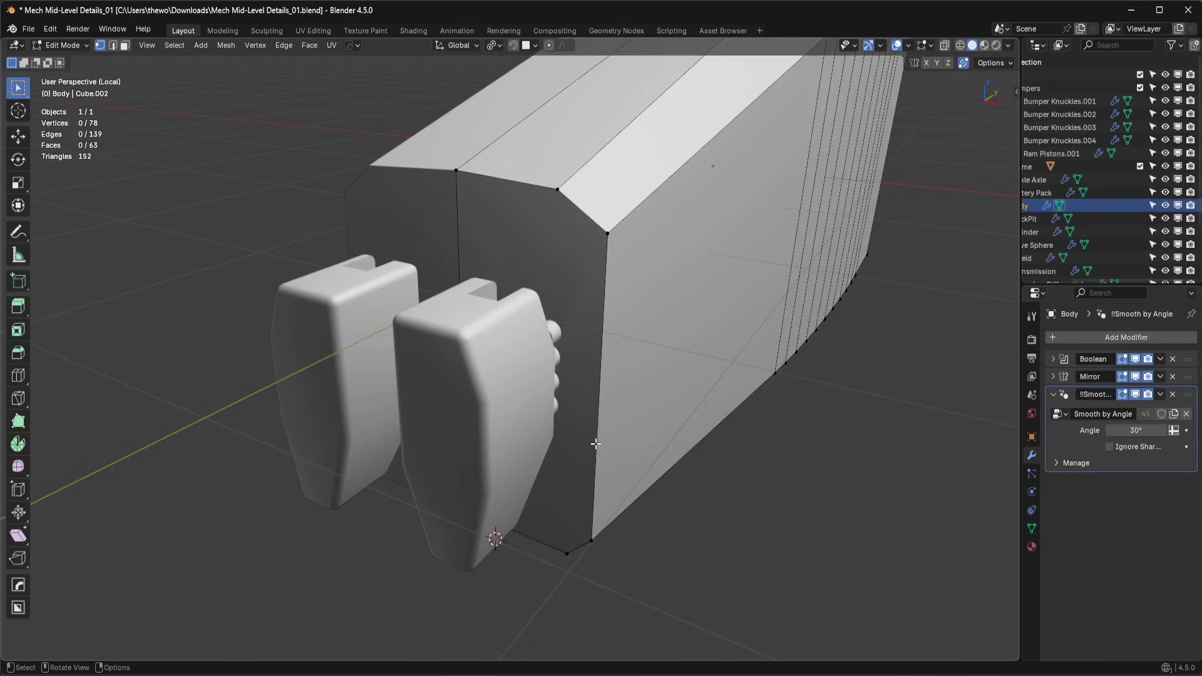
key(KP_1)
key(shift+z)
scroll(697, 340, up, 2)
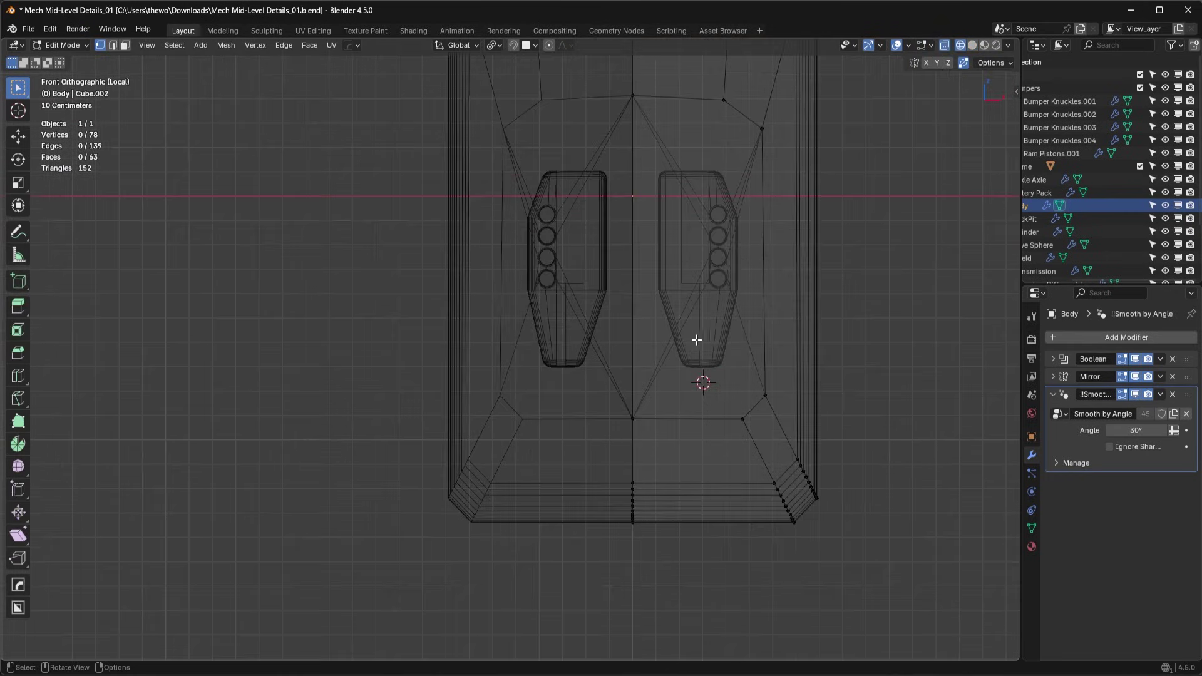
scroll(756, 264, up, 2)
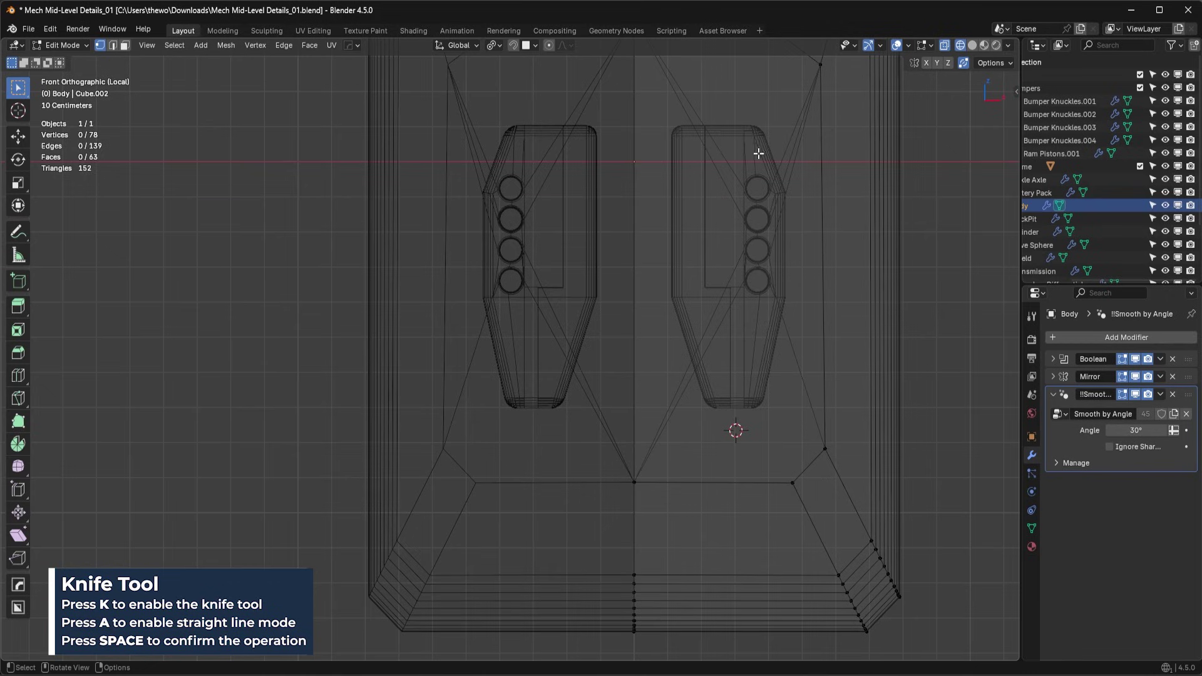
key(k)
shift+middle_drag(778, 166, 731, 268)
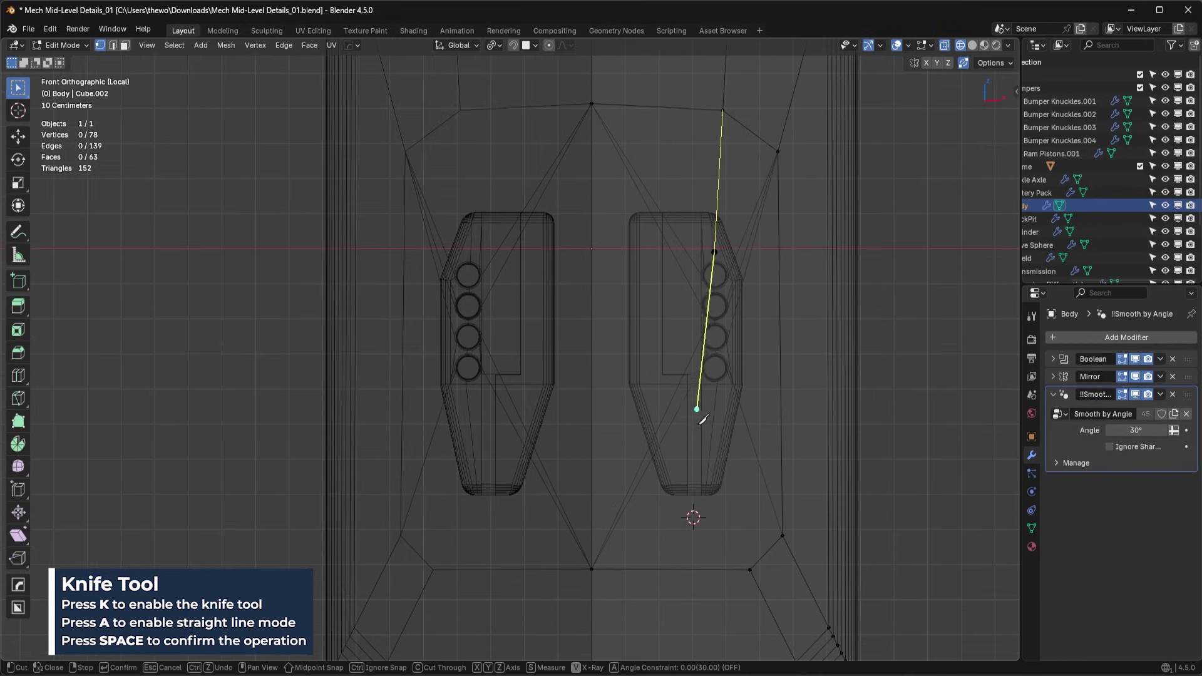
key(space)
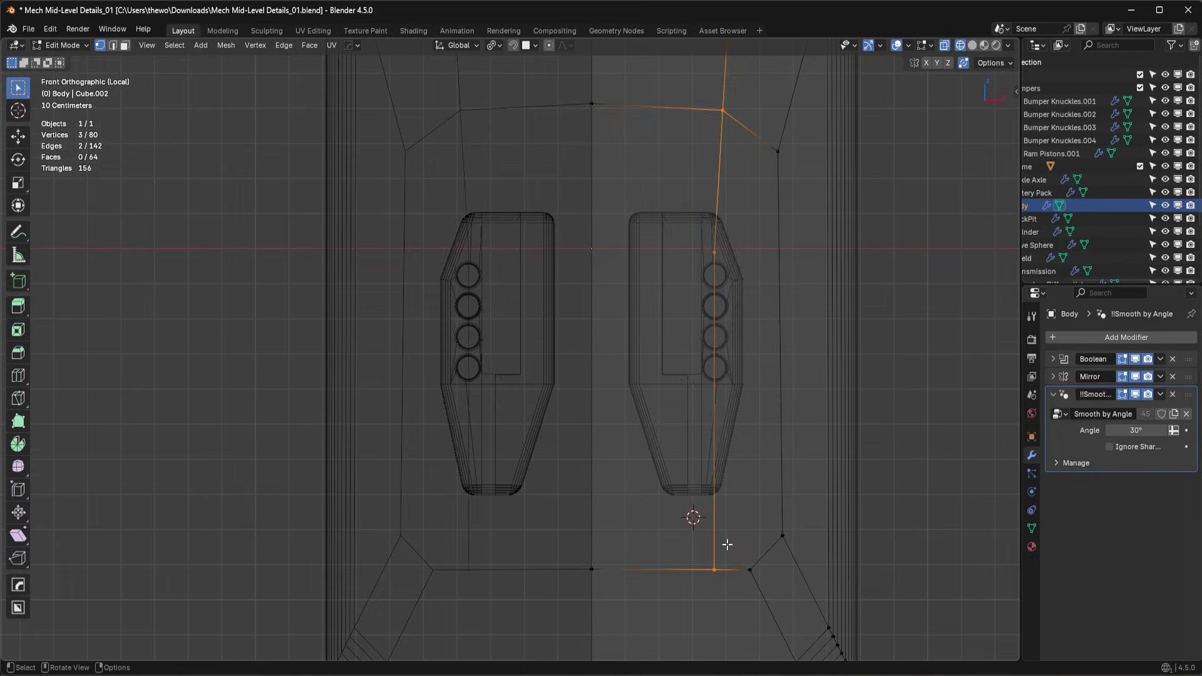
Step: Check the Boolean union on the recut body and apply the Boolean modifier
scroll(771, 430, down, 2)
key(shift+z)
mouse_move(685, 411)
middle_down()
mouse_move(594, 376)
mouse_move(473, 405)
mouse_move(532, 375)
mouse_move(614, 408)
middle_up()
scroll(523, 379, down, 2)
scroll(533, 376, up, 3)
scroll(614, 409, up, 1)
key(Tab)
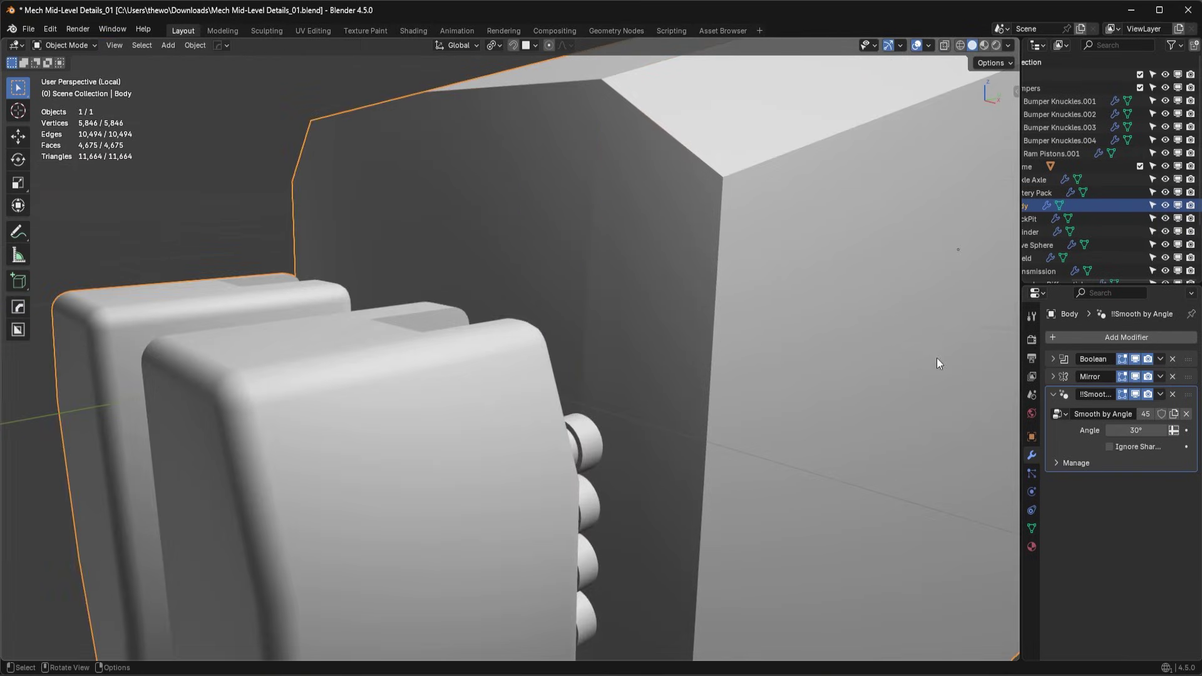
click(1136, 360)
click(1136, 359)
click(1161, 360)
click(1092, 374)
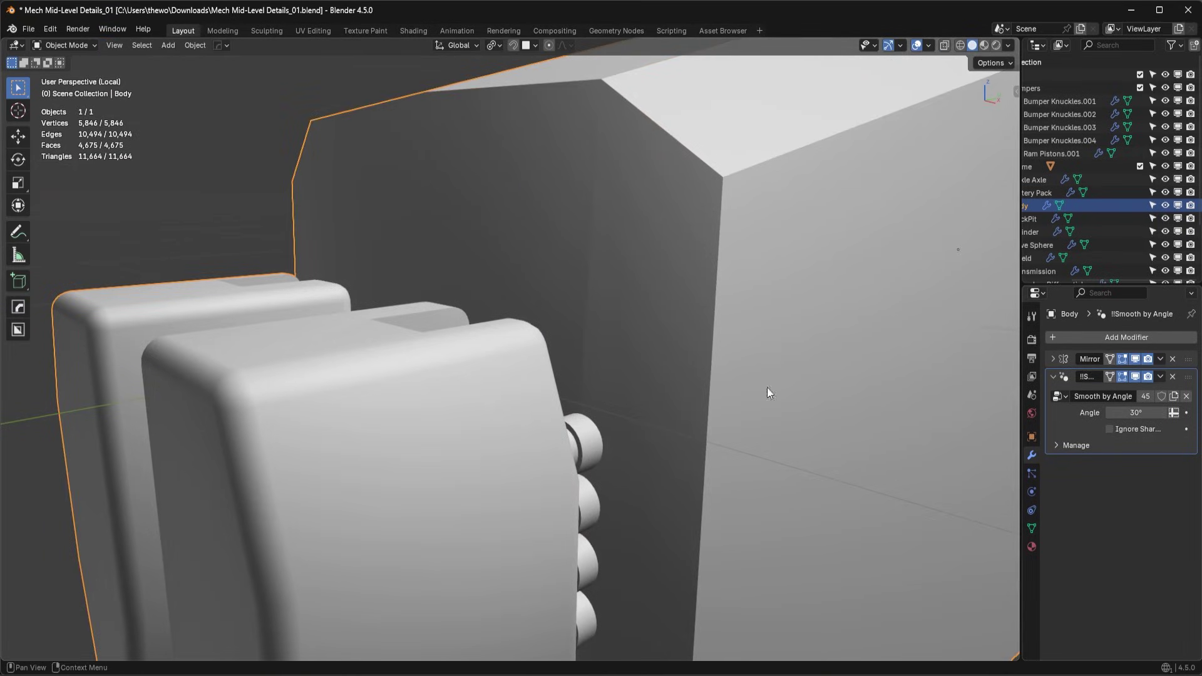
Step: Dissolve the extra vertex on the cut edge just above the top piston
key(Tab)
middle_drag(646, 462, 584, 255)
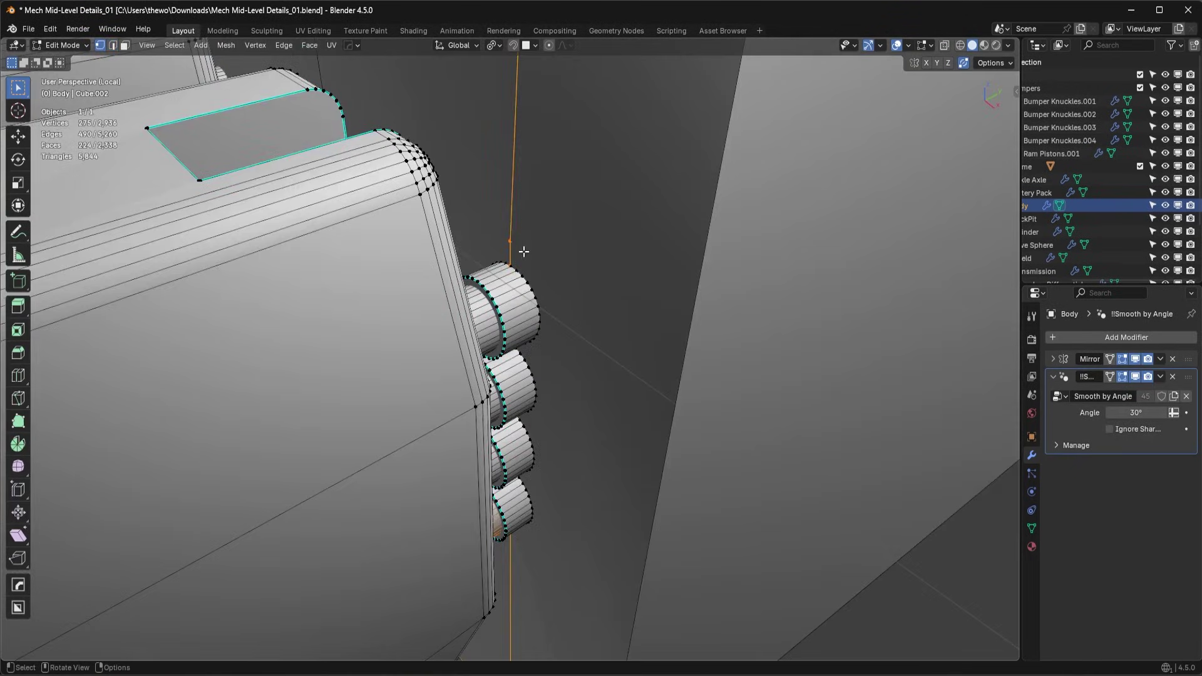
key(ctrl+x)
Step: Try a 7-segment bevel of about 0.008 m on the top piston's intersection loop with the body, with Loop Slide enabled
key(2)
alt+click(530, 275)
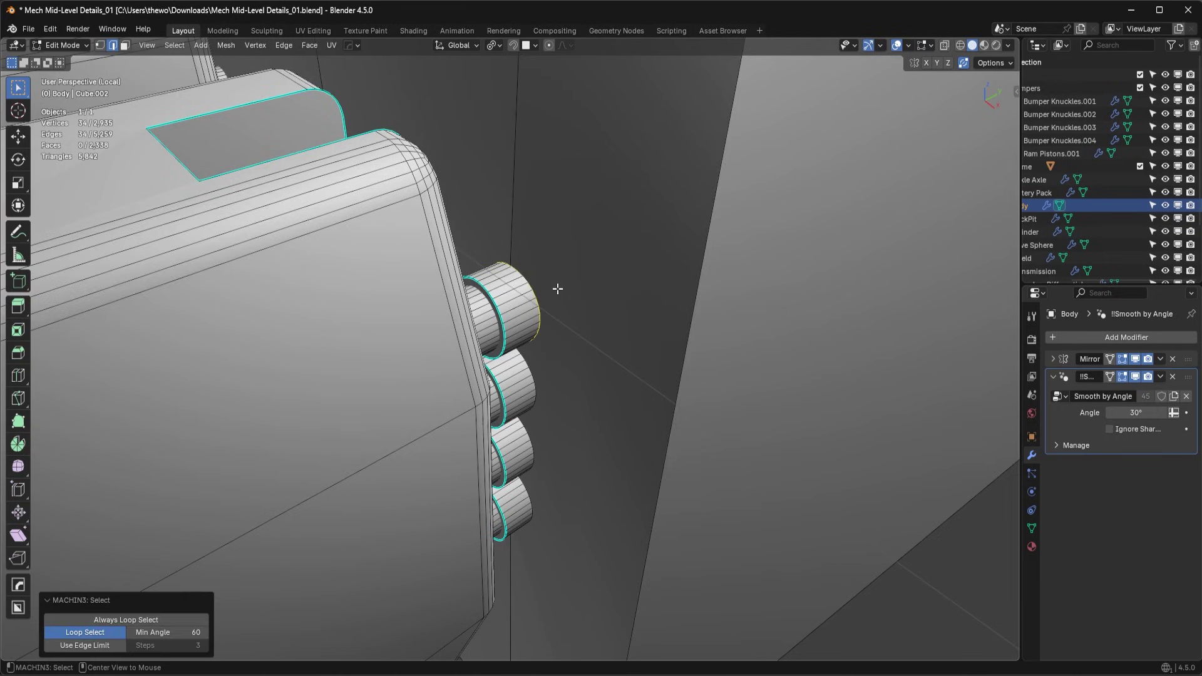
scroll(557, 287, up, 3)
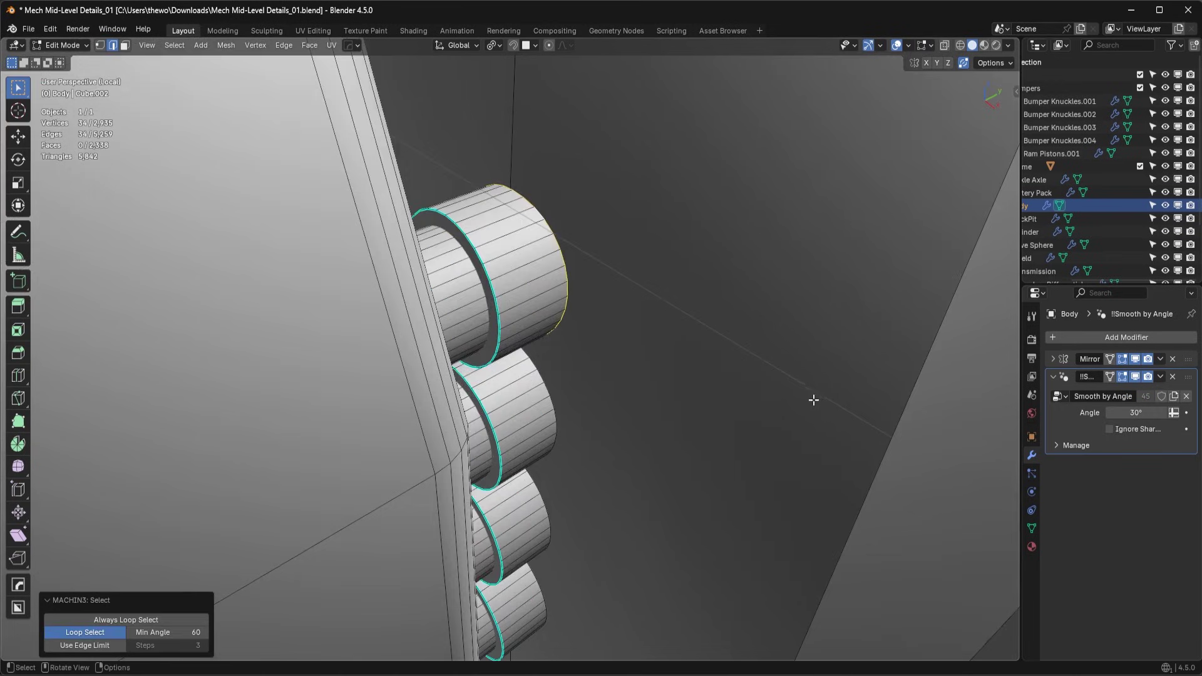
key(ctrl+b)
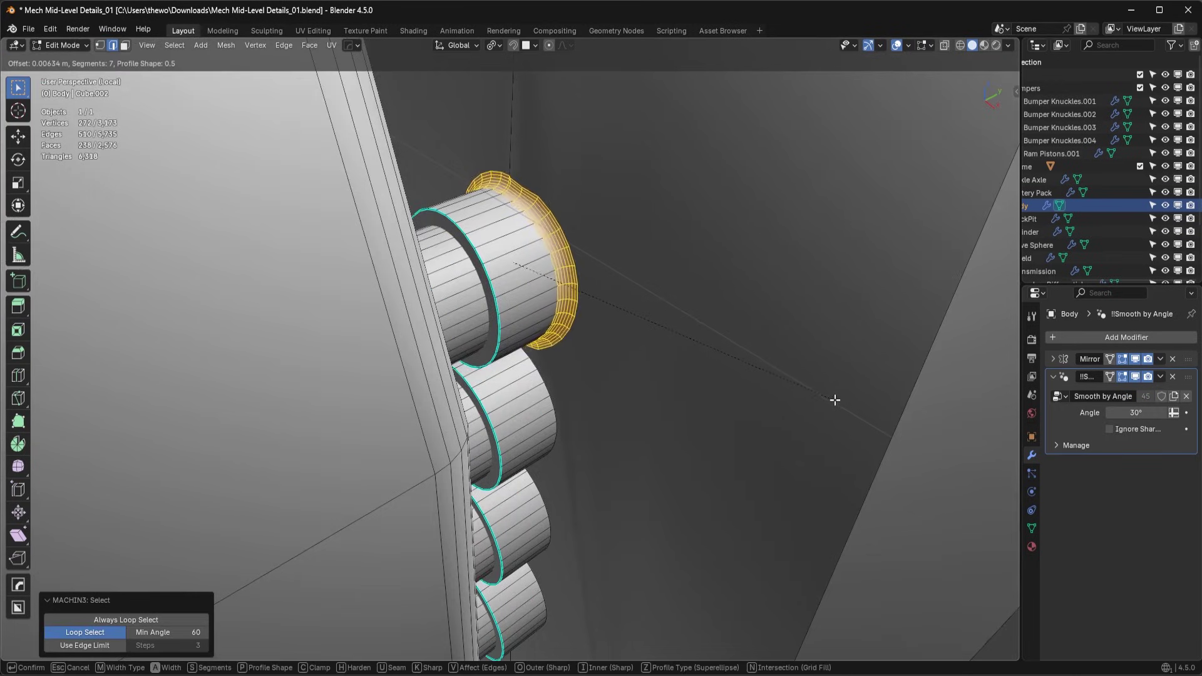
click(835, 397)
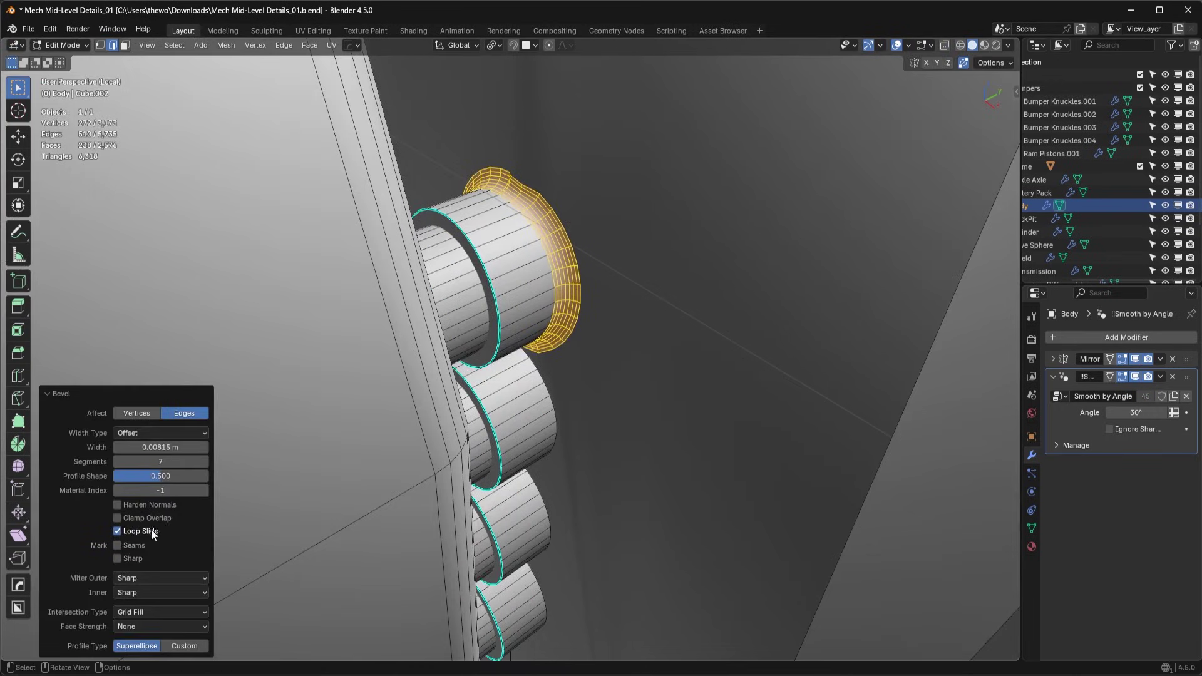
scroll(569, 283, down, 7)
middle_drag(569, 283, 588, 263)
key(ctrl+z)
scroll(588, 251, up, 3)
shift+middle_drag(495, 247, 476, 353)
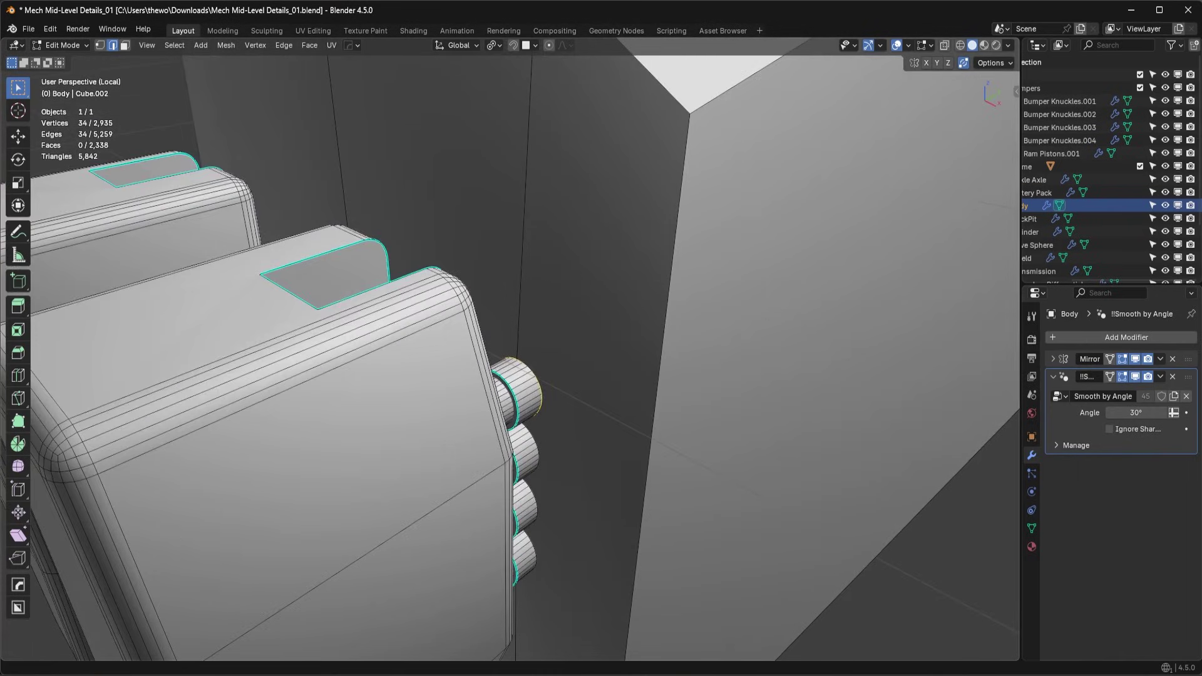
Step: Clean up the body's entire mesh and remove the stray vertex remaining beside the top piston
key(a)
key(3)
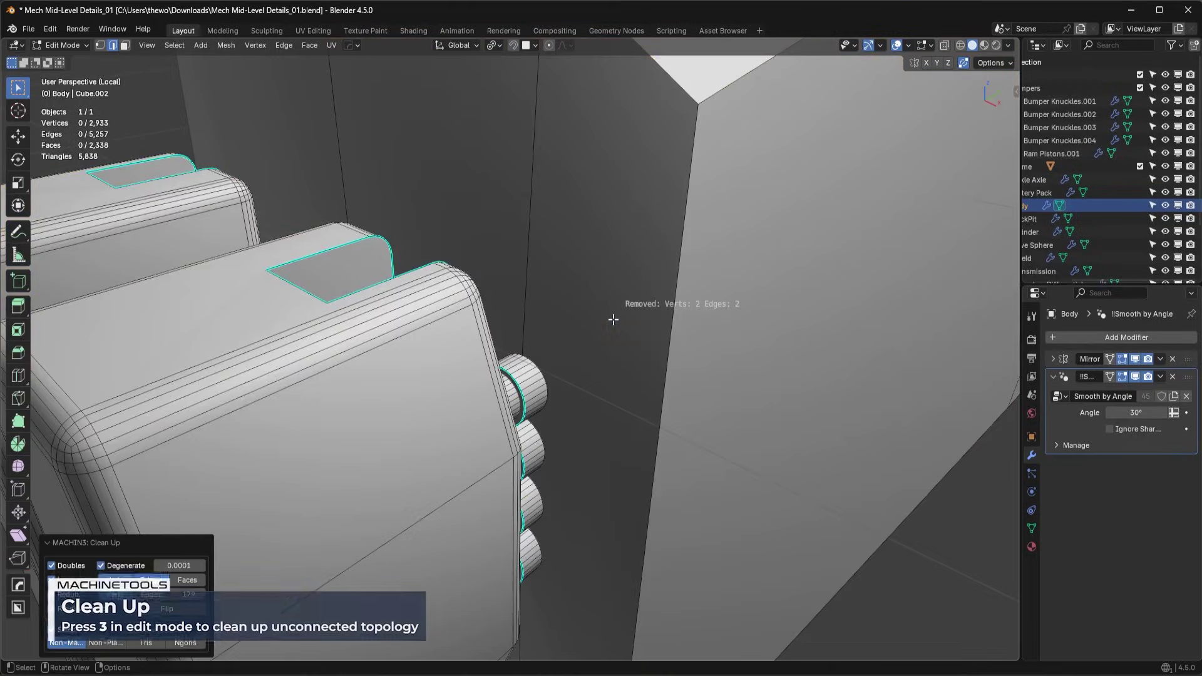
scroll(612, 322, up, 5)
key(1)
mouse_move(645, 398)
middle_down()
mouse_move(612, 395)
mouse_move(679, 416)
mouse_move(597, 397)
mouse_move(652, 513)
mouse_move(629, 384)
middle_up()
shift+click(597, 390)
key(1)
scroll(642, 399, down, 6)
key(2)
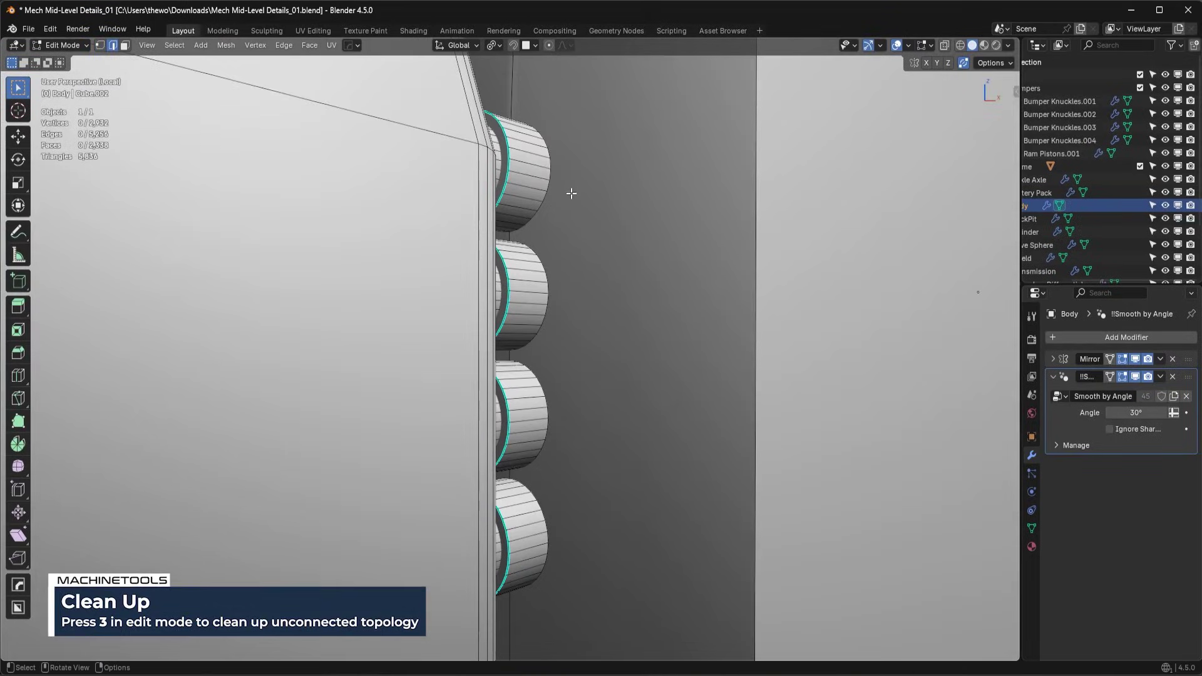
Step: Bevel the top piston's intersection loop with the body using 7 segments and a width of about 0.0035 m
alt+click(551, 182)
shift+middle_drag(672, 225, 652, 451)
scroll(689, 438, up, 3)
key(ctrl+b)
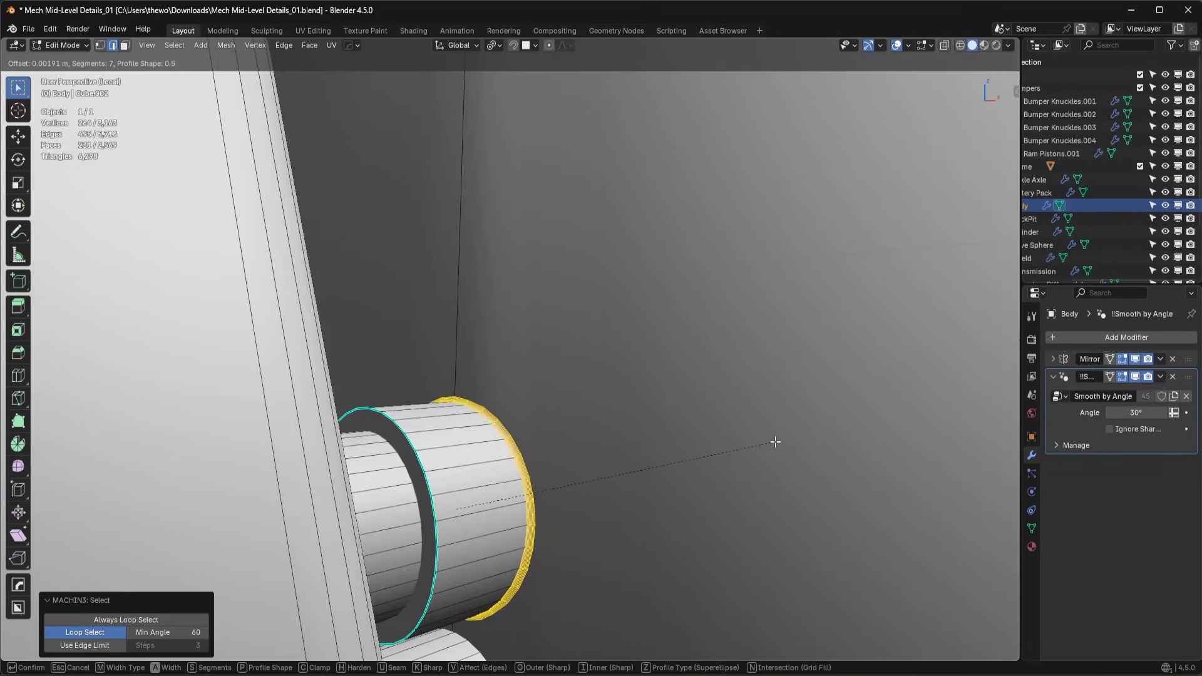
click(780, 444)
Step: Bevel the second piston's intersection loop with 7 segments and check the body's shading in Object Mode
shift+middle_drag(683, 629, 674, 397)
scroll(504, 382, up, 3)
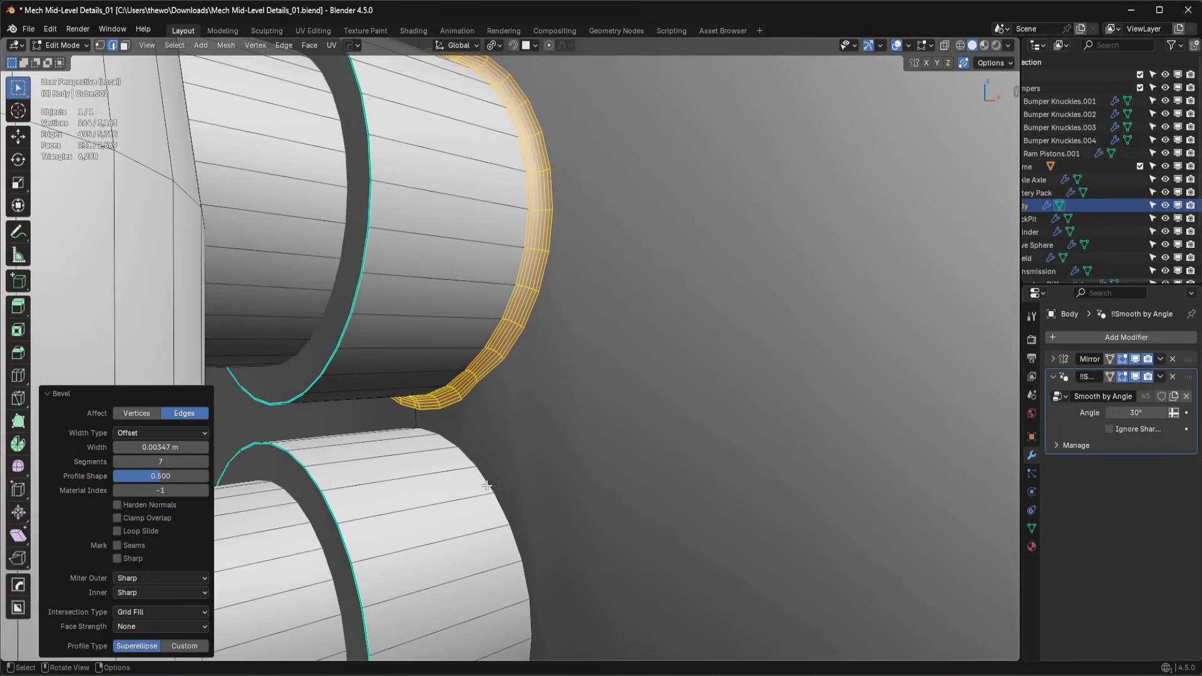
click(472, 457)
double_click(472, 457)
key(ctrl+b)
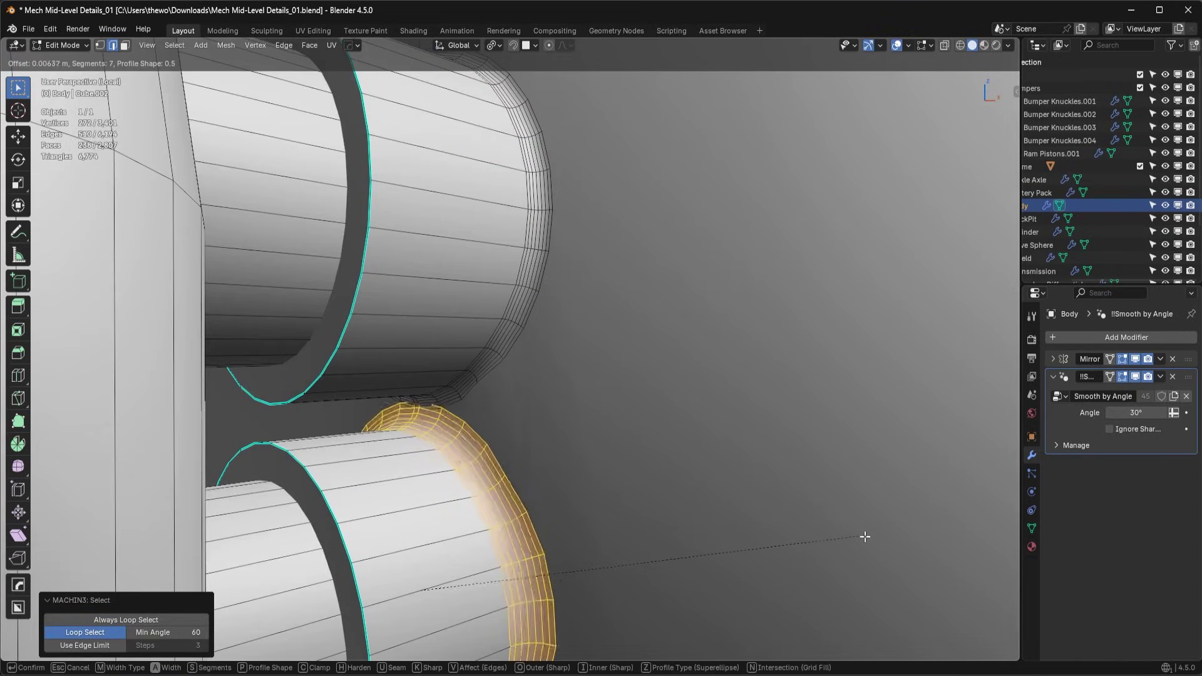
click(846, 531)
key(Tab)
scroll(773, 351, down, 8)
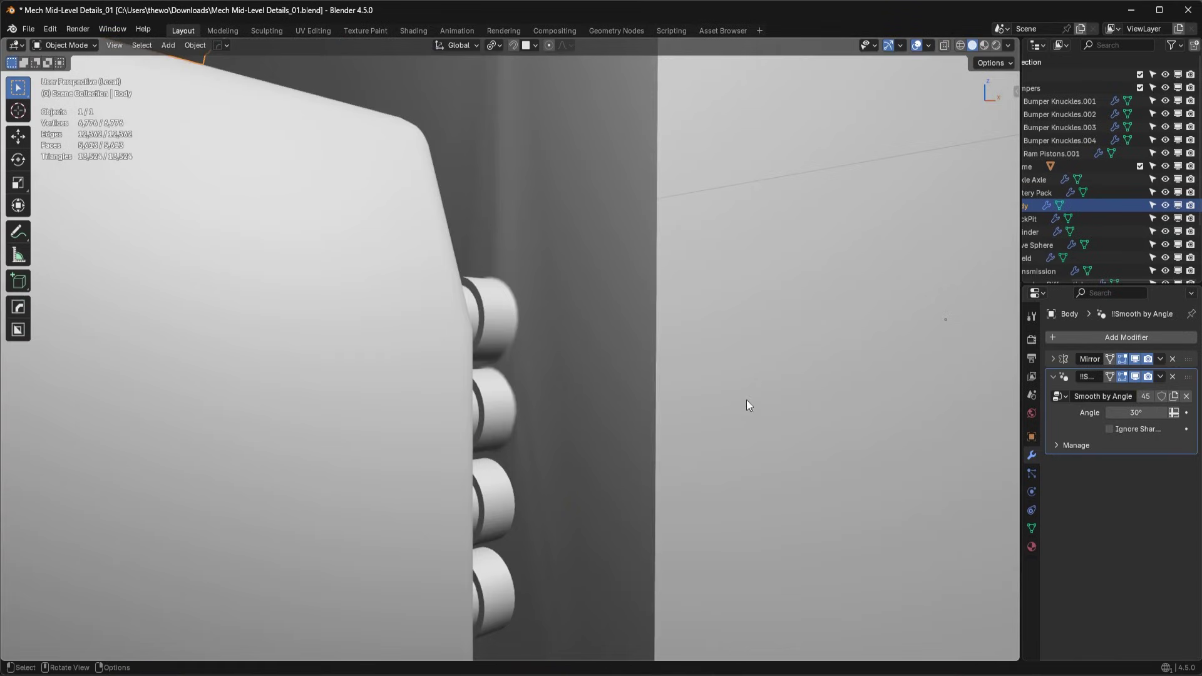
Step: Select the edge loop where the third piston meets the body's front face
key(Tab)
scroll(561, 513, up, 3)
shift+middle_drag(561, 513, 566, 339)
double_click(548, 328)
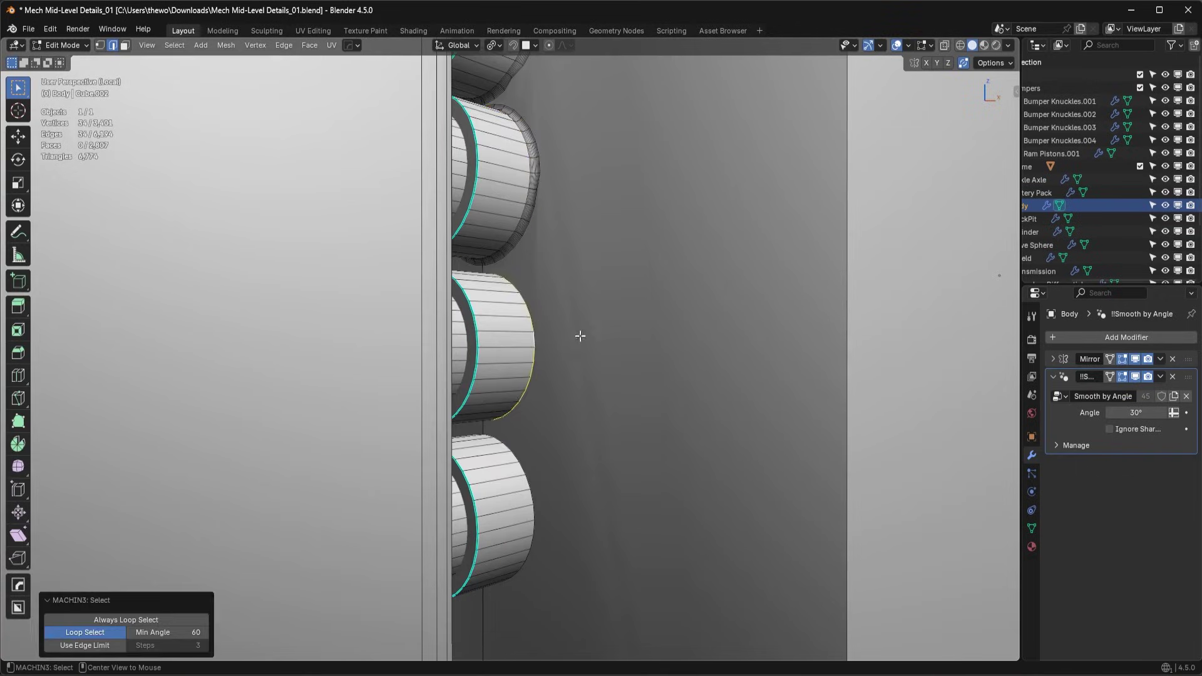
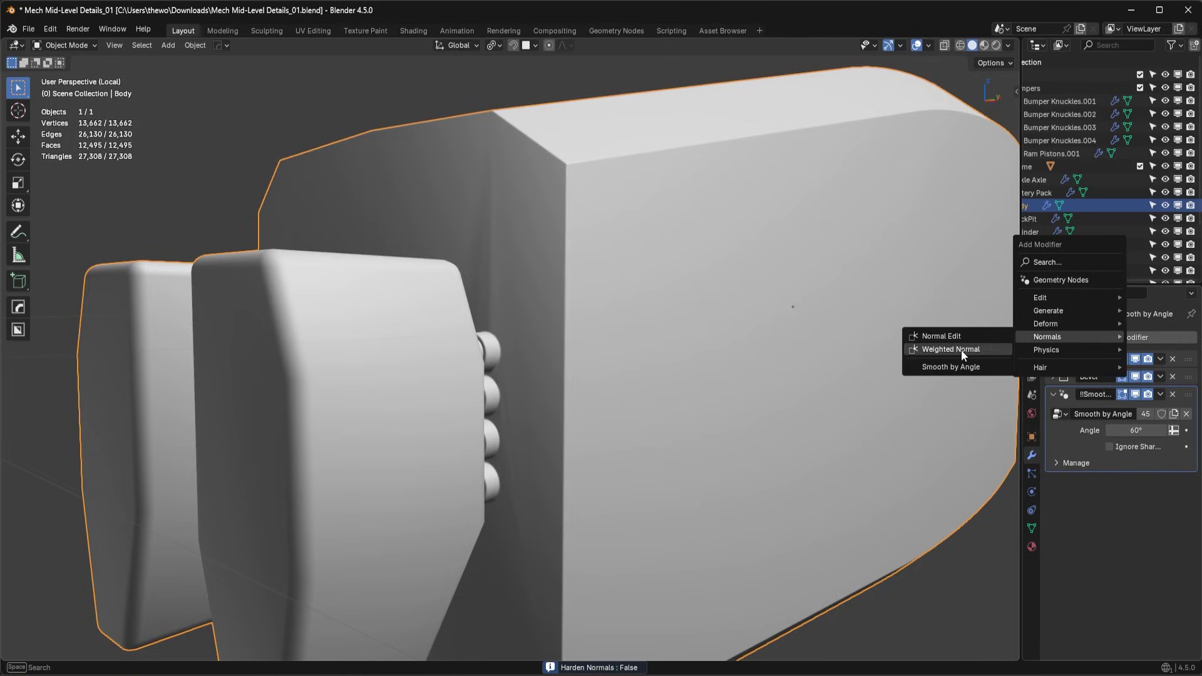
Step: Add a Weighted Normal modifier to the body and examine the shading on its front face
click(961, 350)
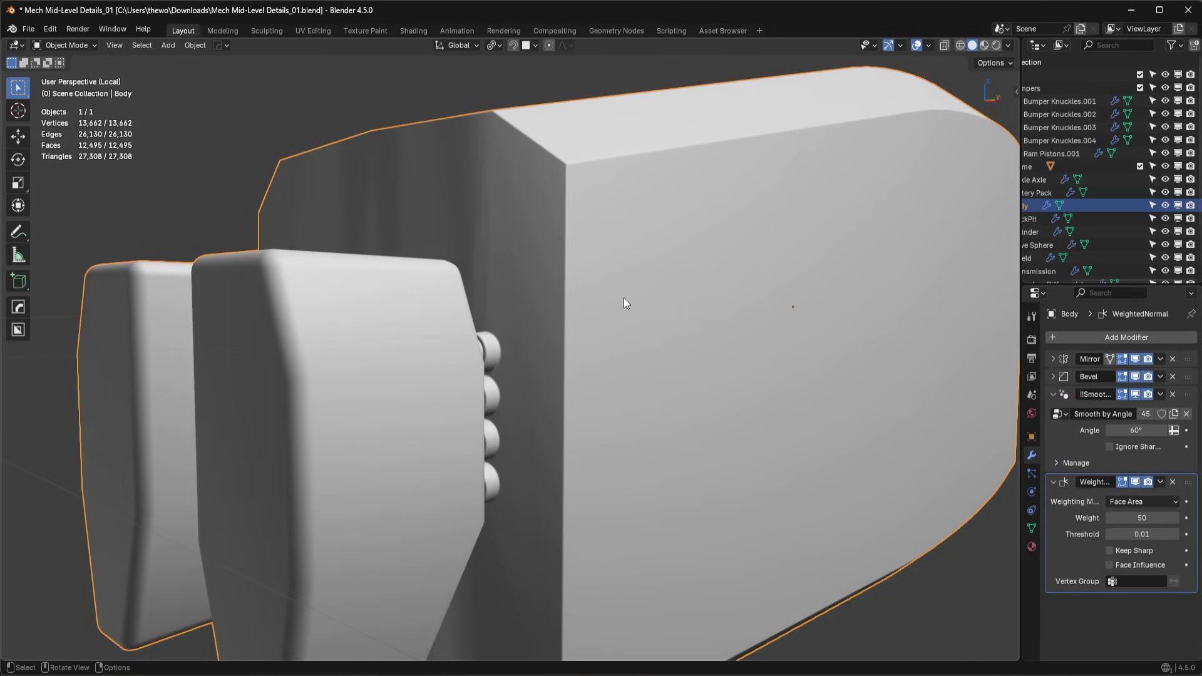
middle_drag(623, 303, 754, 311)
middle_drag(773, 401, 926, 407)
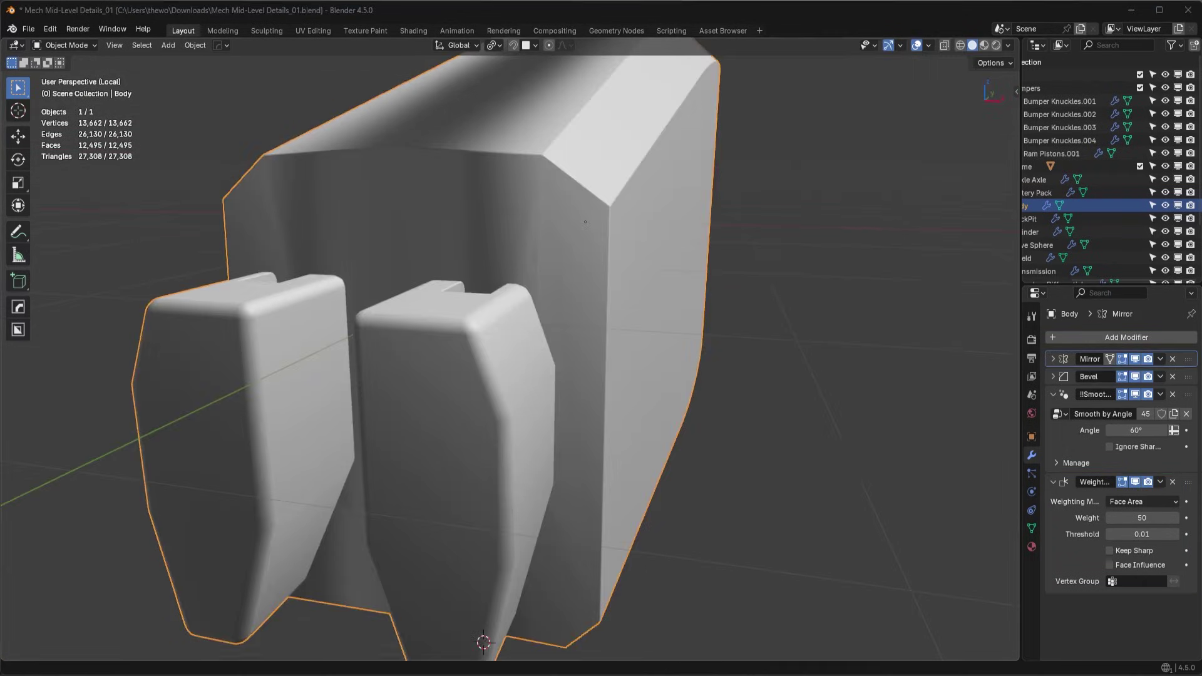
middle_drag(804, 404, 802, 404)
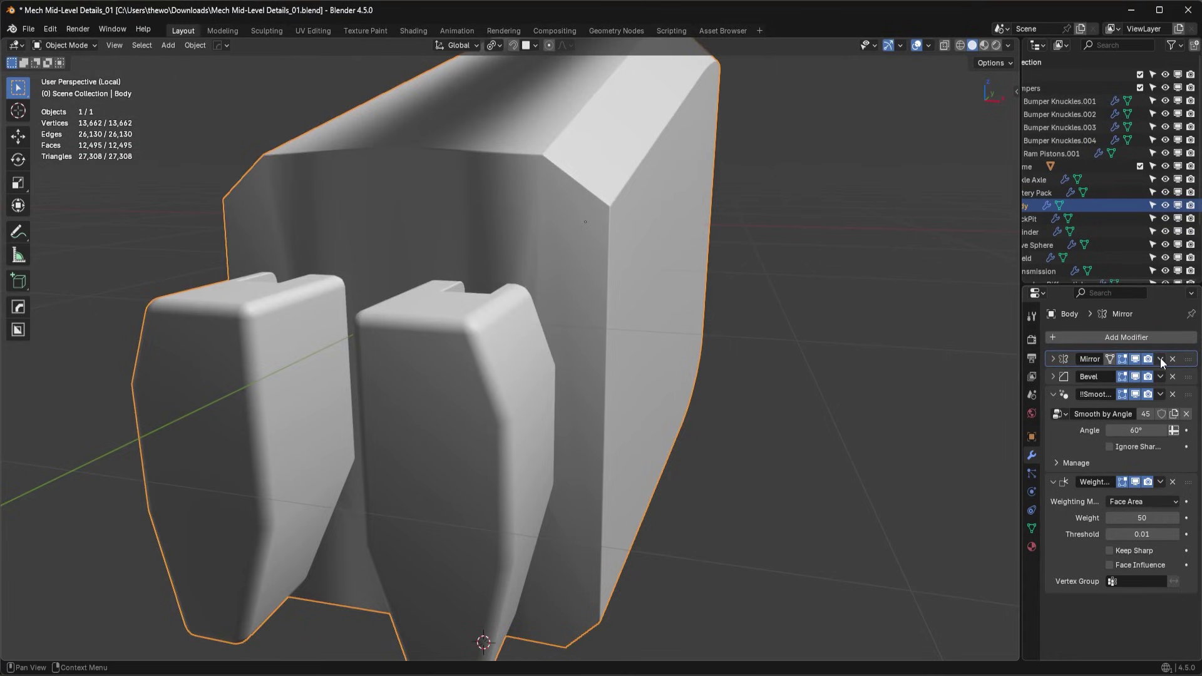
middle_drag(826, 350, 795, 349)
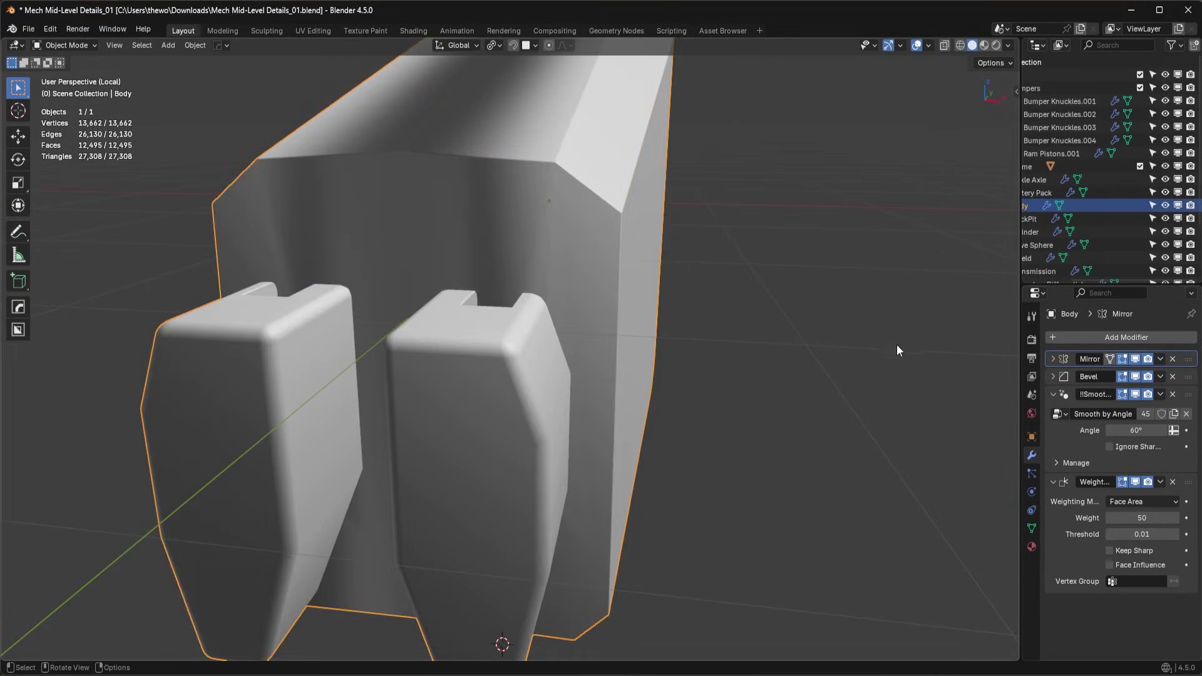
Step: Remove the body's Mirror modifier and inspect the front faces around the top piston
click(1173, 359)
middle_drag(689, 332, 636, 402)
scroll(595, 364, up, 3)
key(Tab)
scroll(627, 401, up, 5)
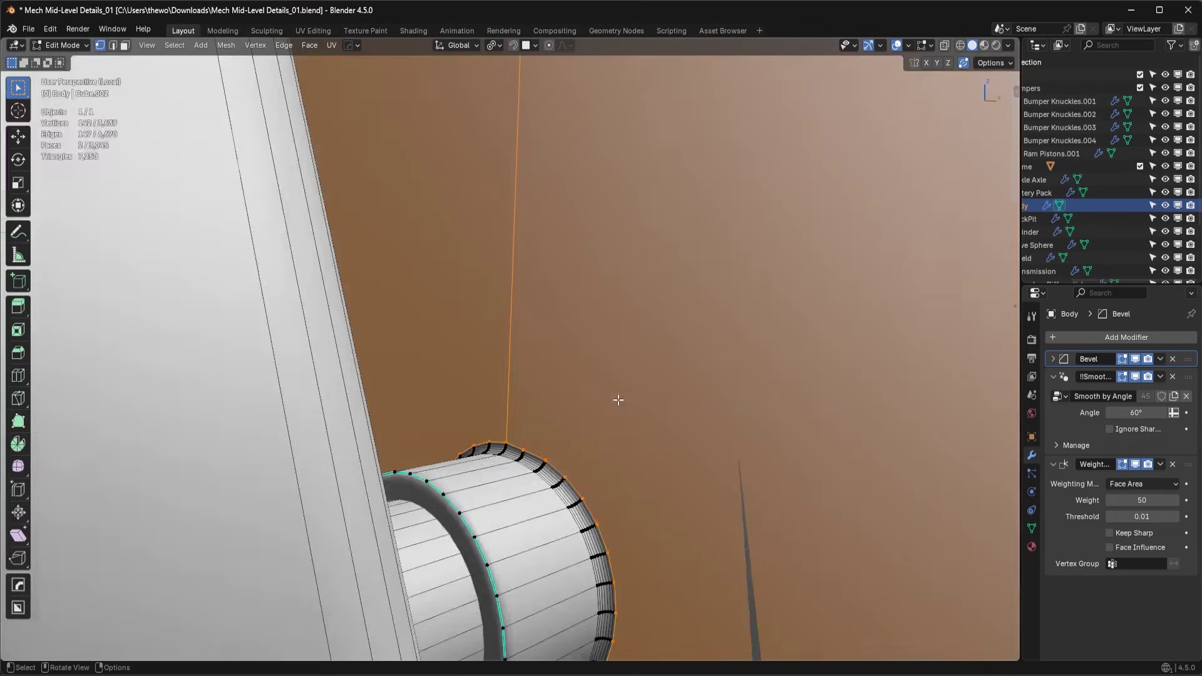
key(Tab)
scroll(668, 446, down, 6)
Step: Try flattening the two front faces around the pistons by scaling them to 0 along Y, and check the shading
key(Tab)
key(3)
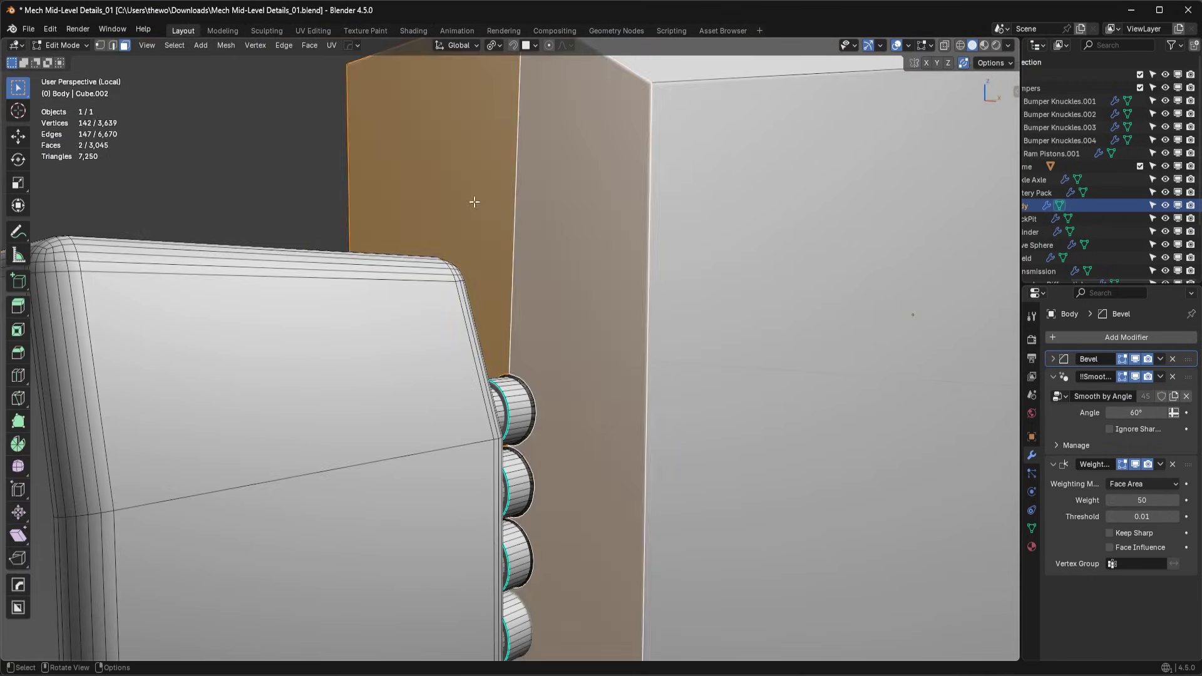
click(473, 202)
shift+click(533, 231)
scroll(532, 232, down, 6)
key(s)
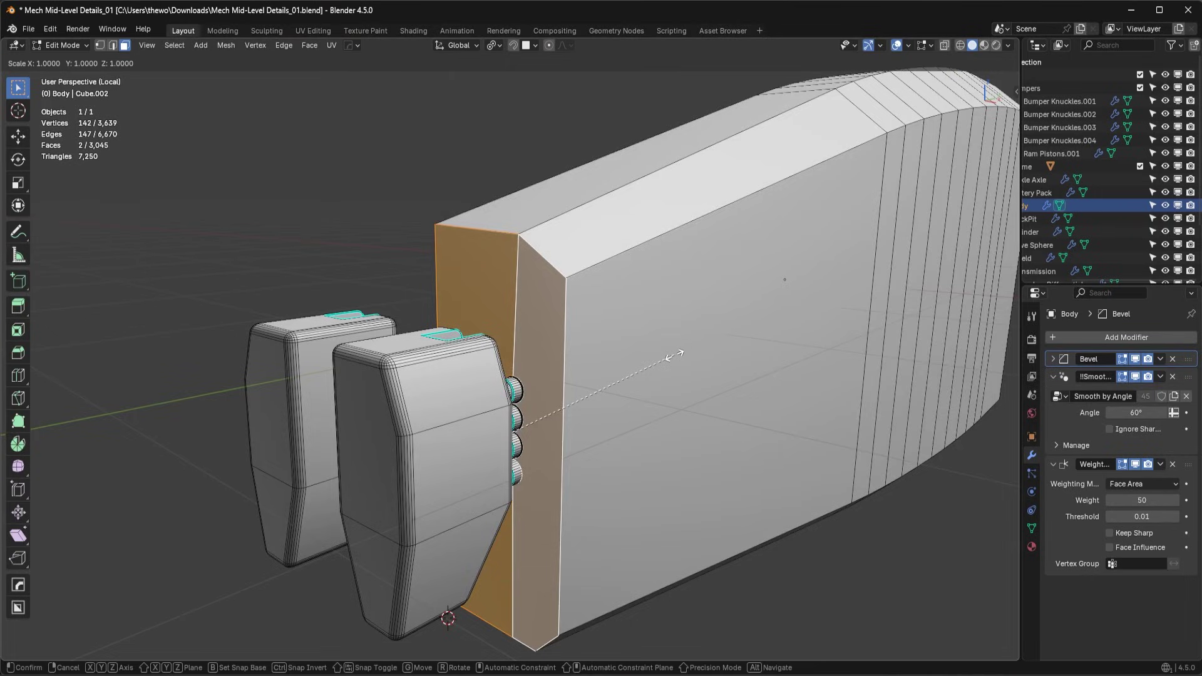
key(y)
key(0)
key(Return)
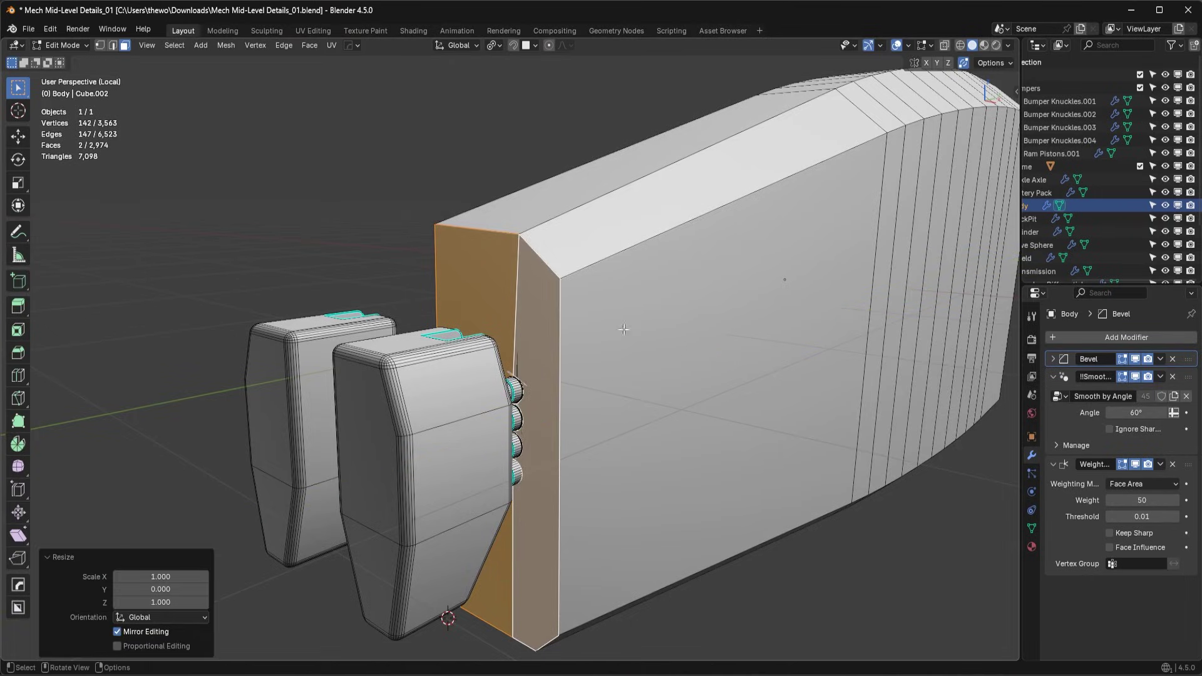
middle_drag(623, 329, 631, 344)
key(Tab)
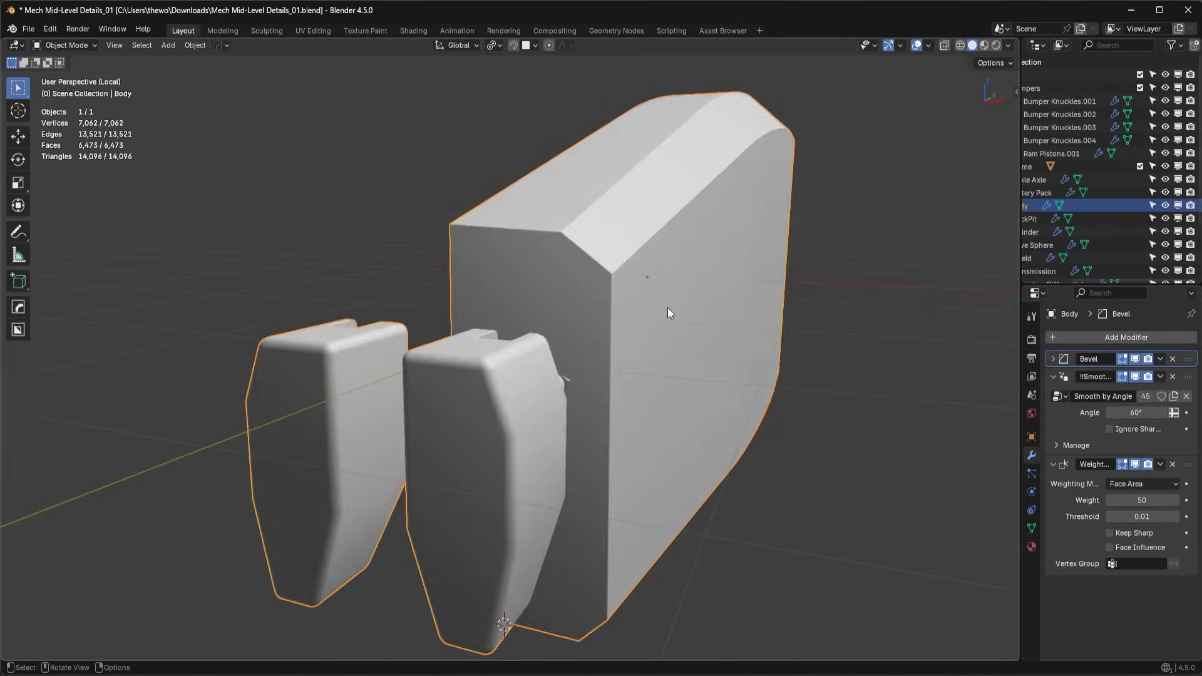
middle_drag(668, 306, 710, 280)
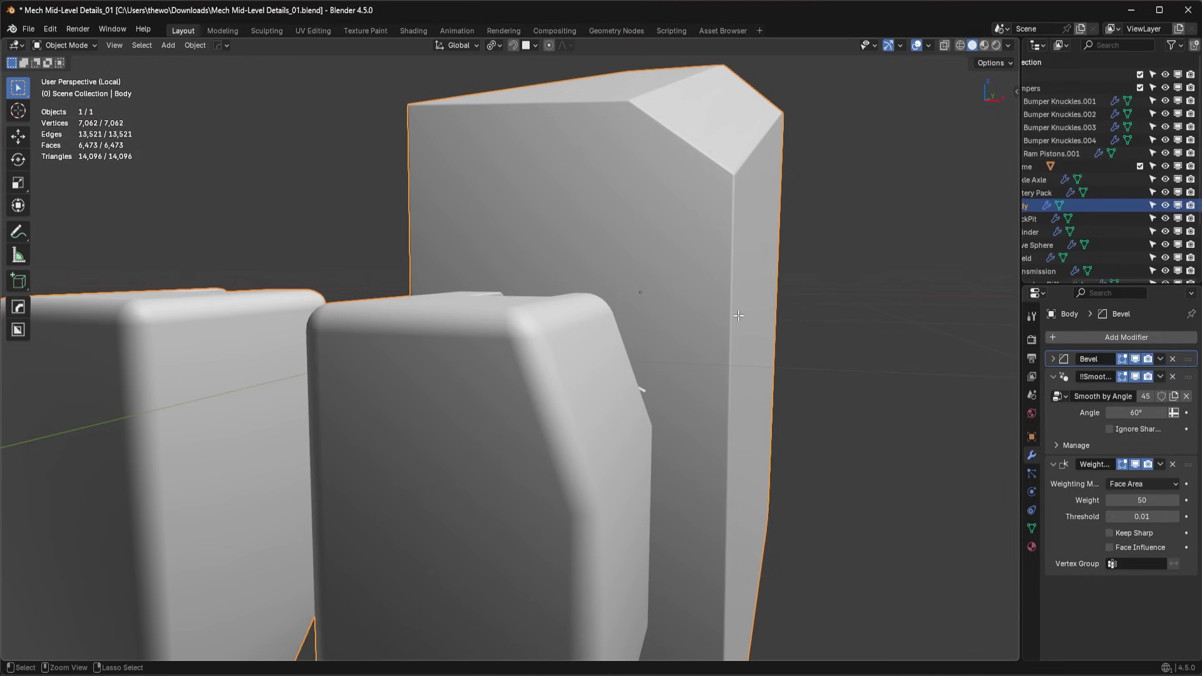
Step: Undo the flattening of the front faces and compare the body's shading around the pistons
key(Tab)
middle_drag(722, 319, 644, 313)
key(Tab)
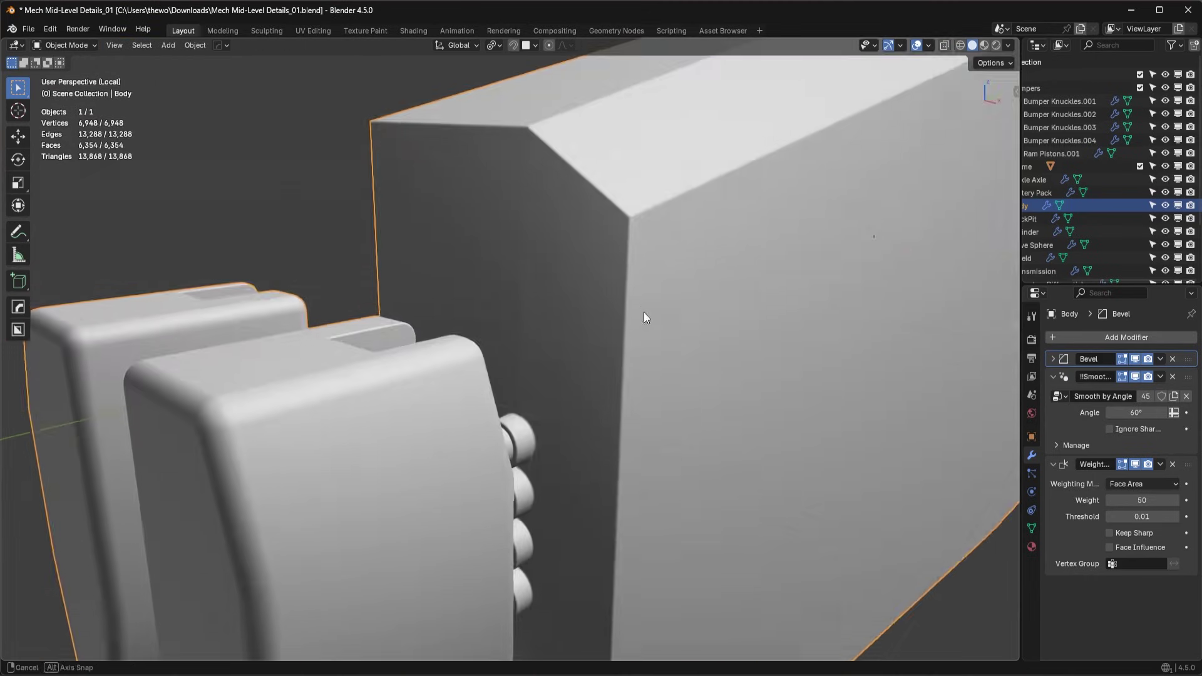
key(Tab)
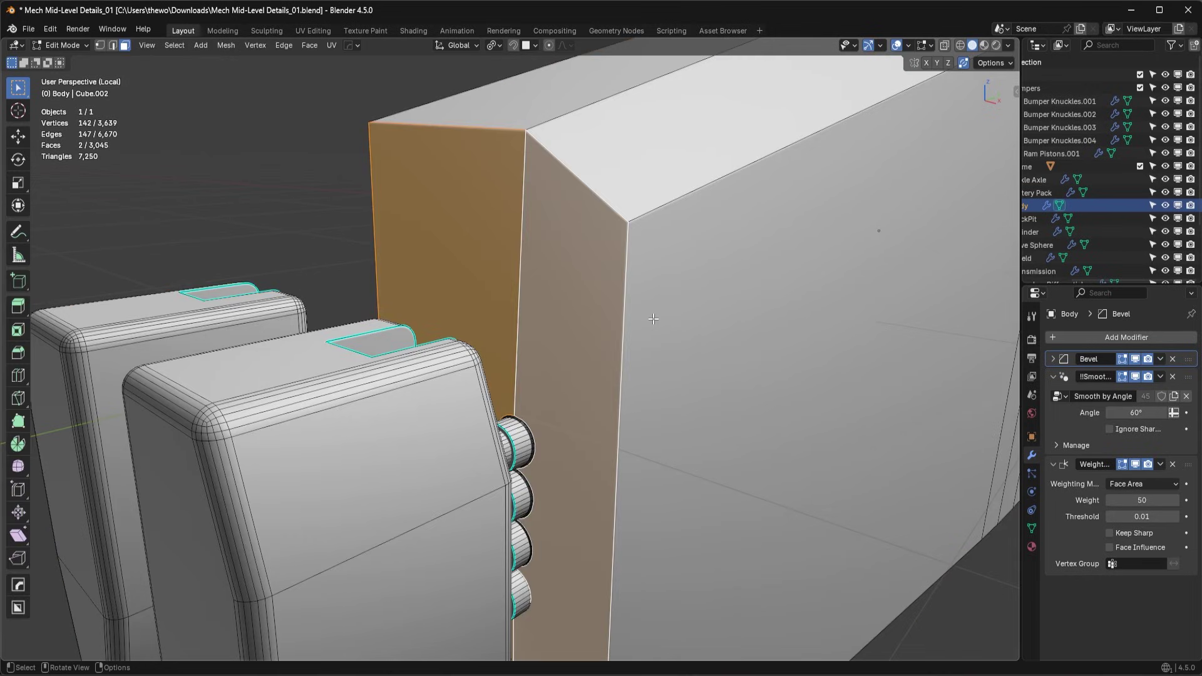
Step: Try scaling the two selected front faces of the beveled body to 0 along Y again
key(s)
key(y)
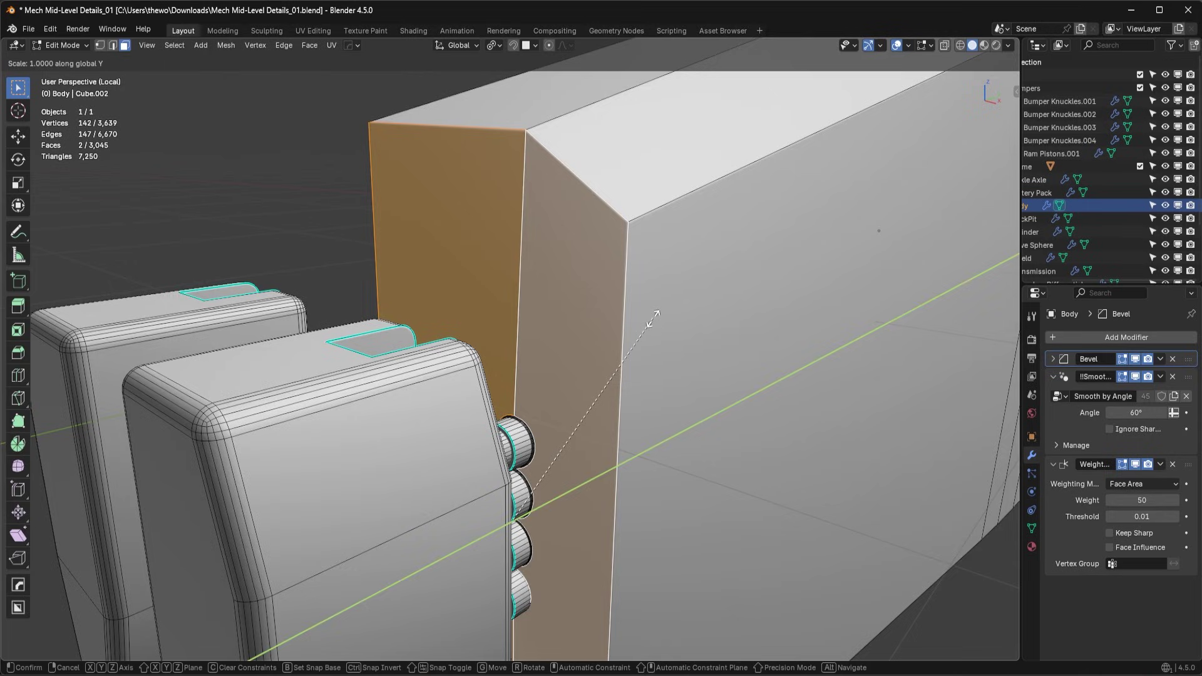
text(0)
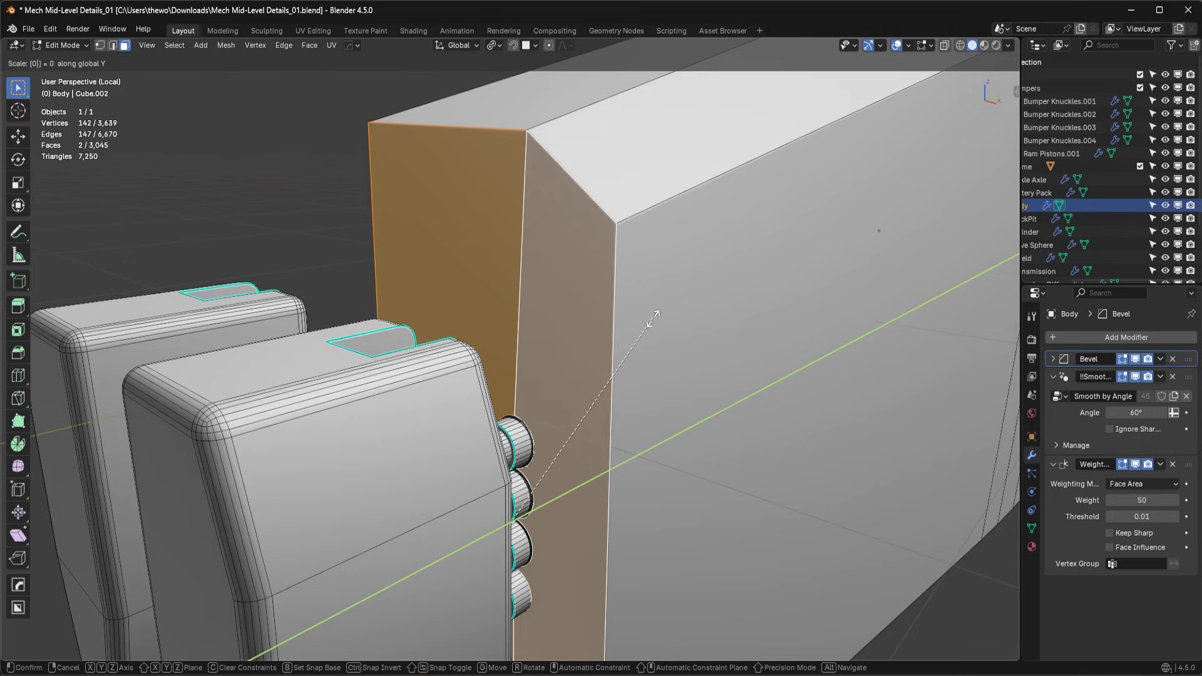
click(653, 318)
key(x)
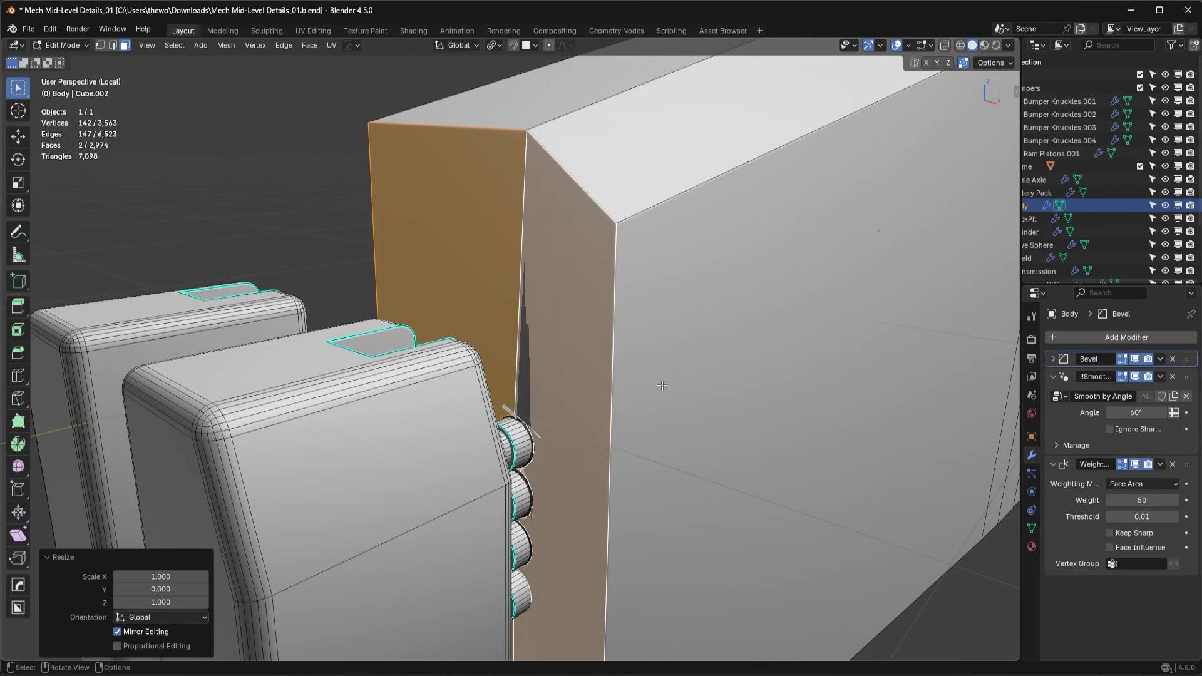
Step: Undo the front-face scaling and the removal of the body's Mirror modifier
scroll(657, 392, up, 6)
shift+middle_drag(652, 402, 645, 288)
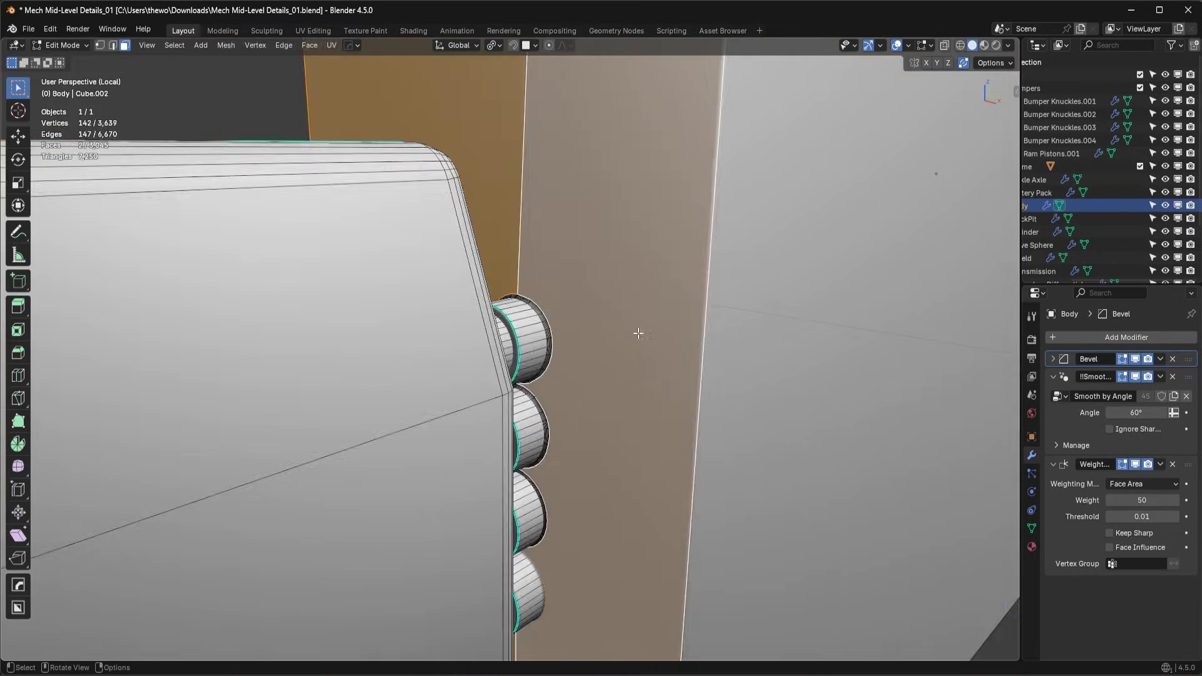
key(ctrl+z)
key(ctrl+z)
key(ctrl+z)
key(ctrl+z)
key(ctrl+z)
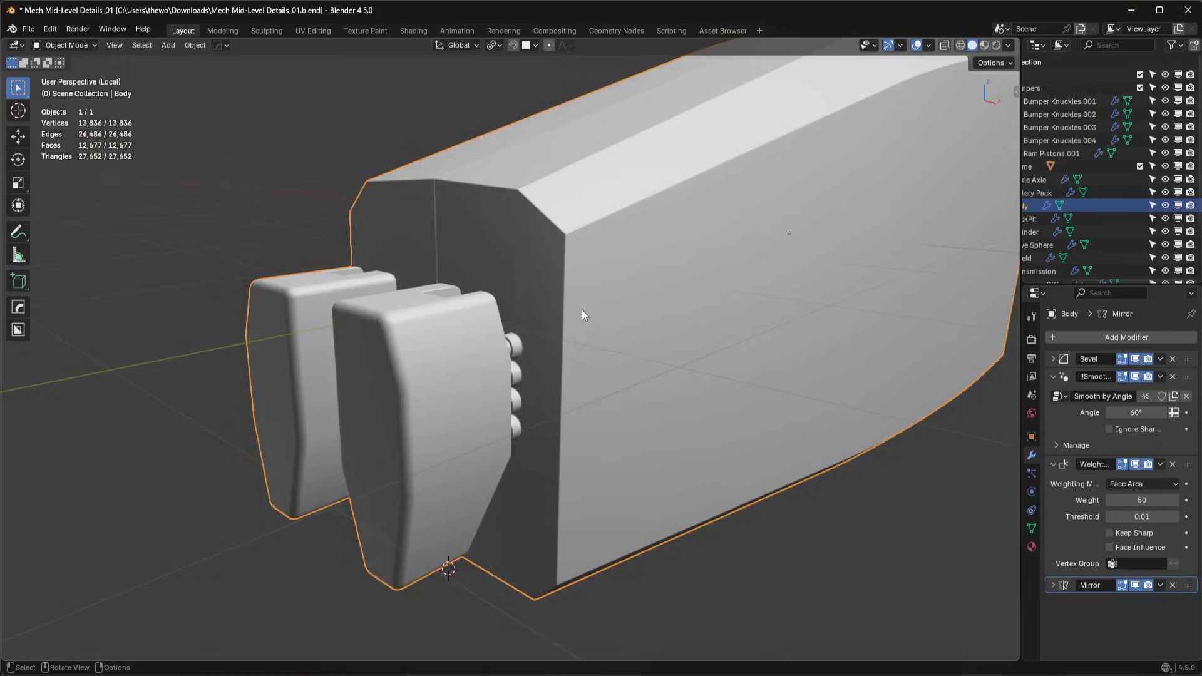
Step: Undo the modifier changes and piston bevels back to the body's cleaned-up, unbeveled piston intersections
scroll(580, 311, up, 6)
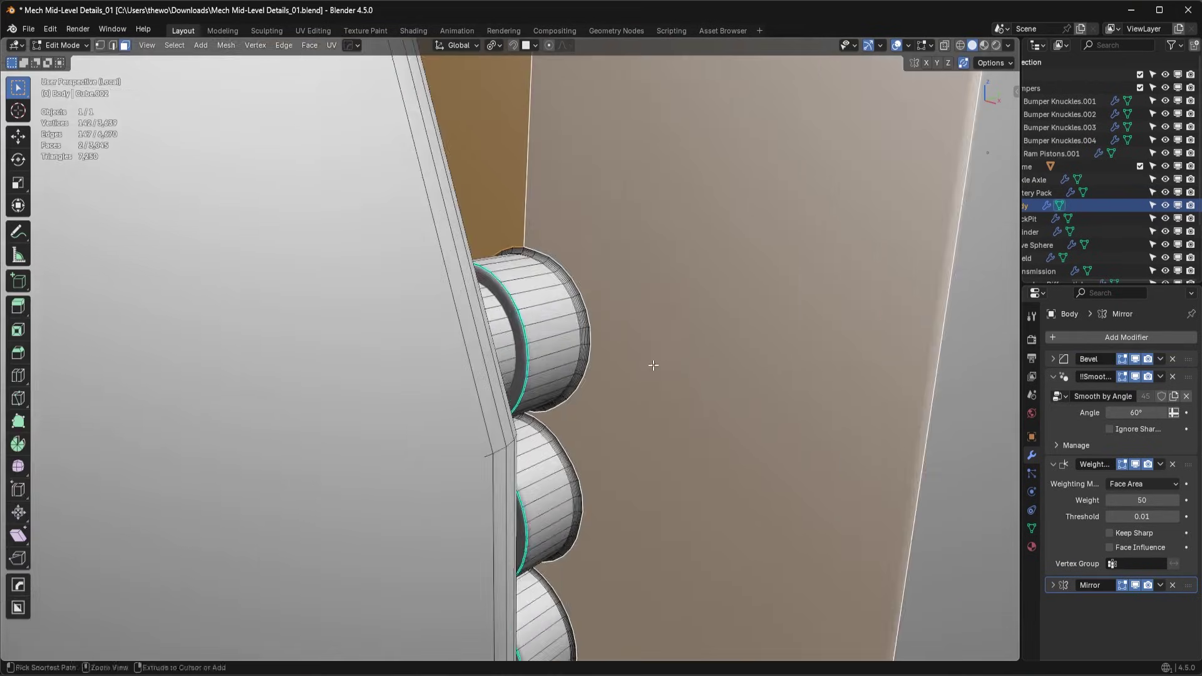
key(Tab)
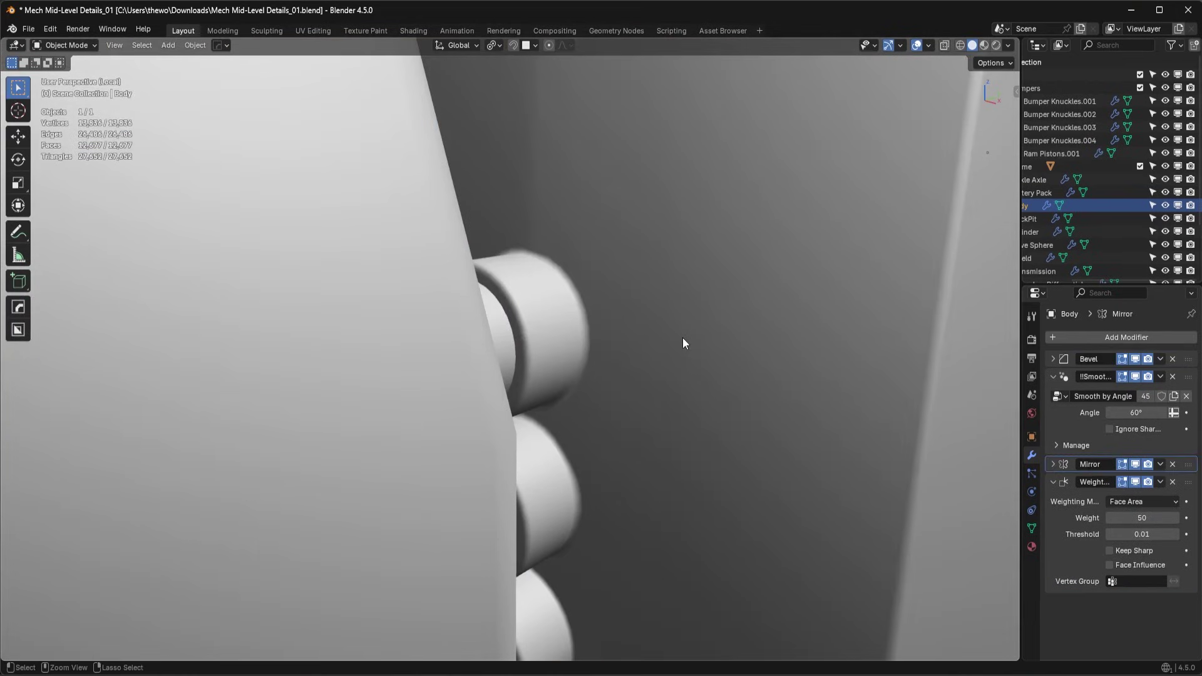
key(Tab)
key(Tab)
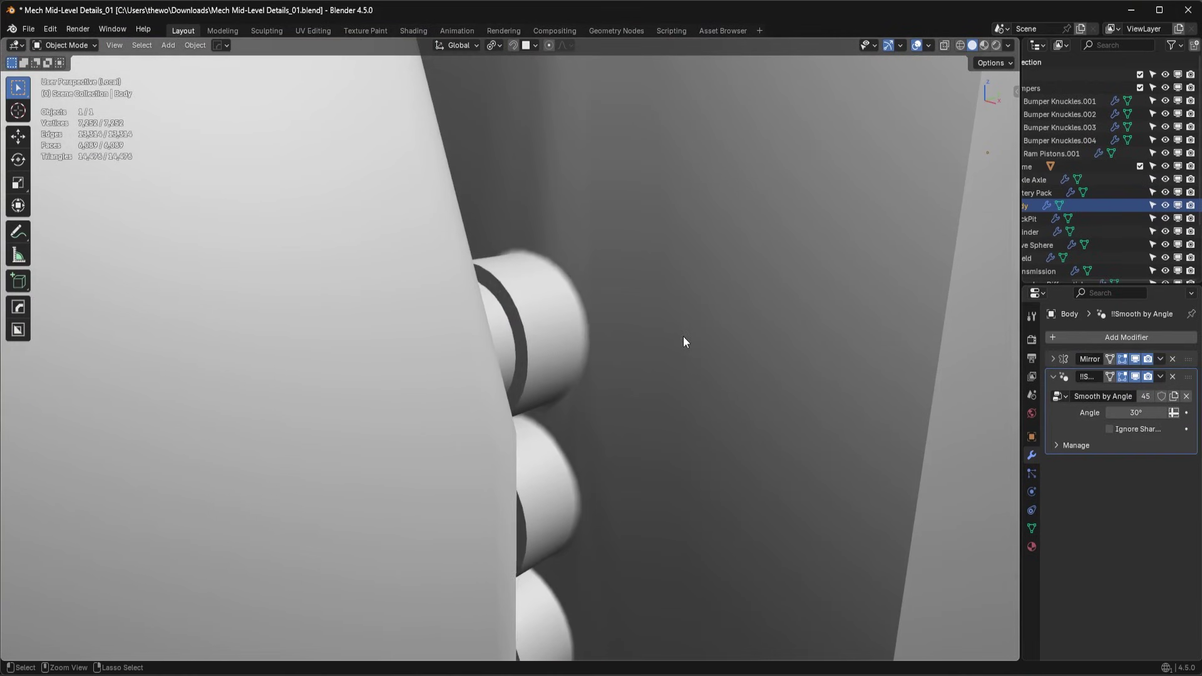
key(Tab)
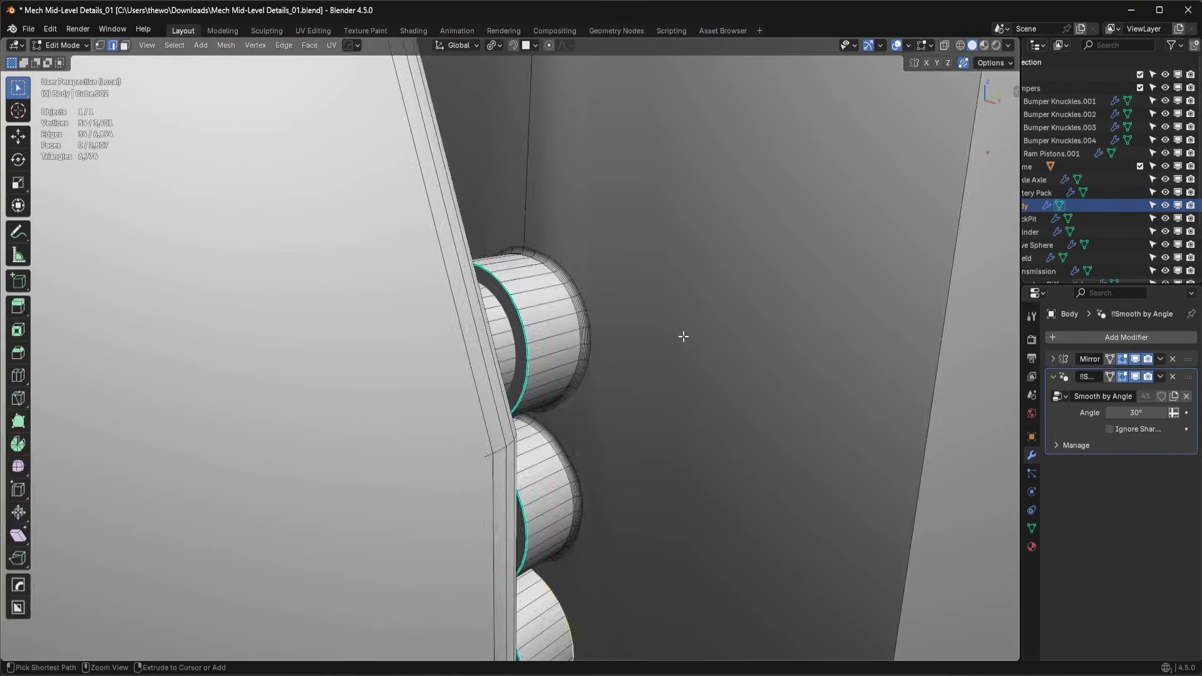
key(Tab)
key(Tab)
key(alt+a)
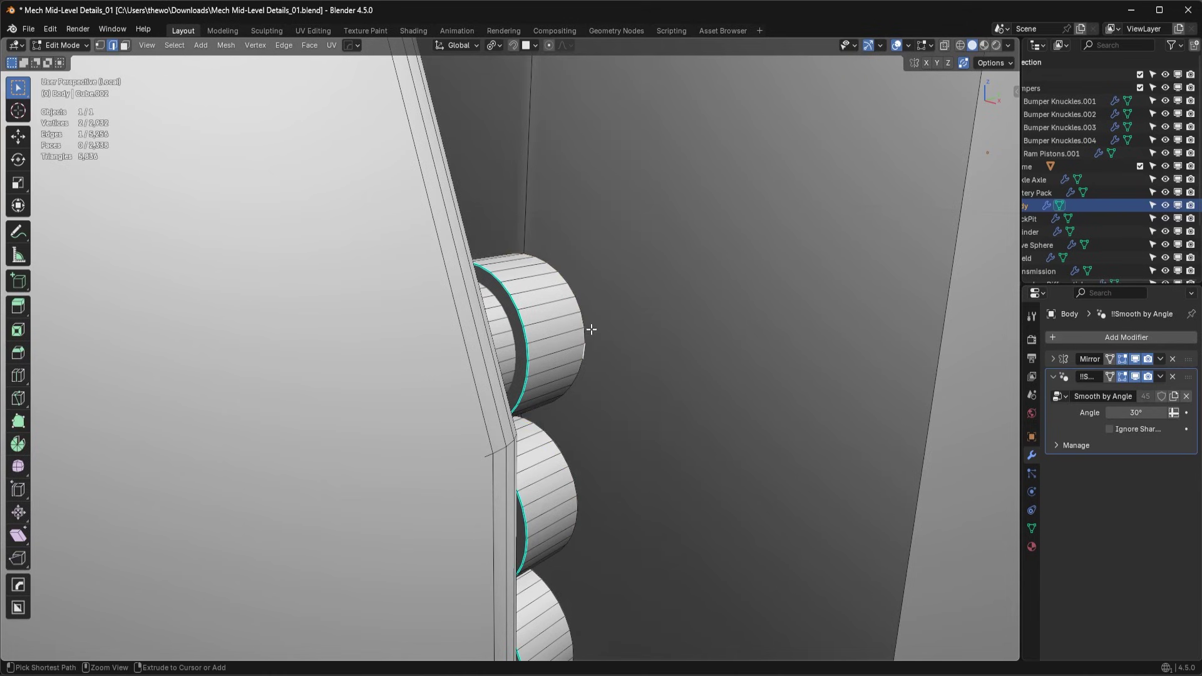
Step: Flatten the body's two front faces around the unbeveled pistons by scaling them to 0 along Y
key(ctrl+Tab)
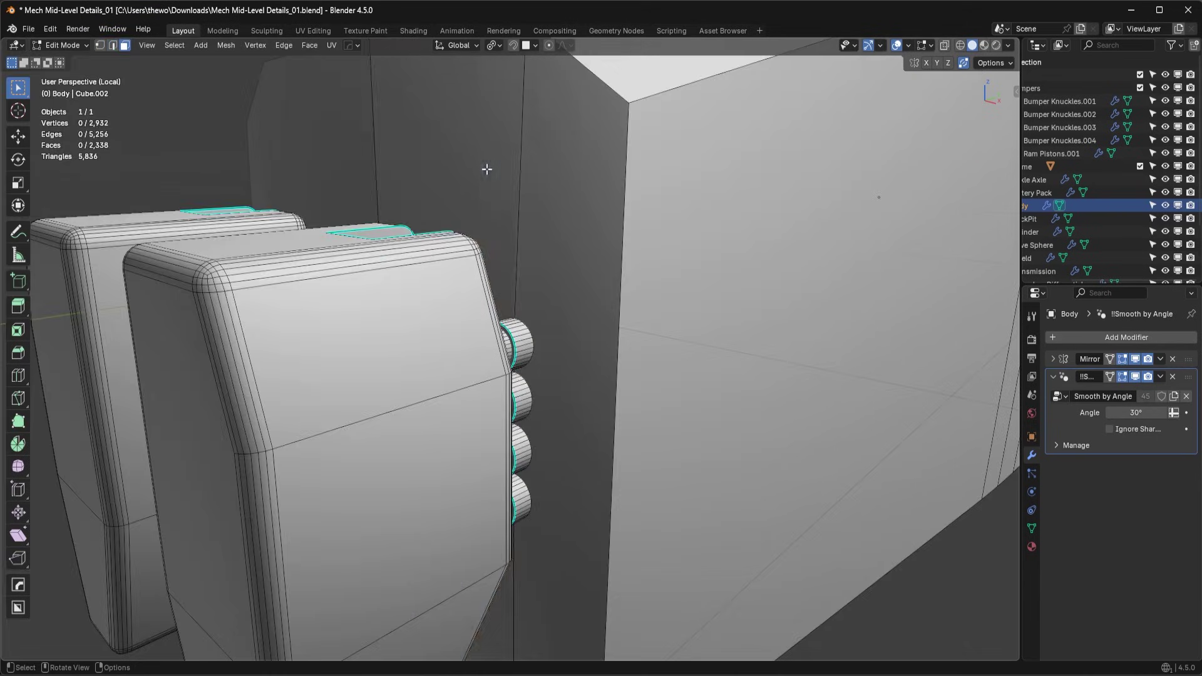
click(488, 169)
shift+click(585, 194)
key(s)
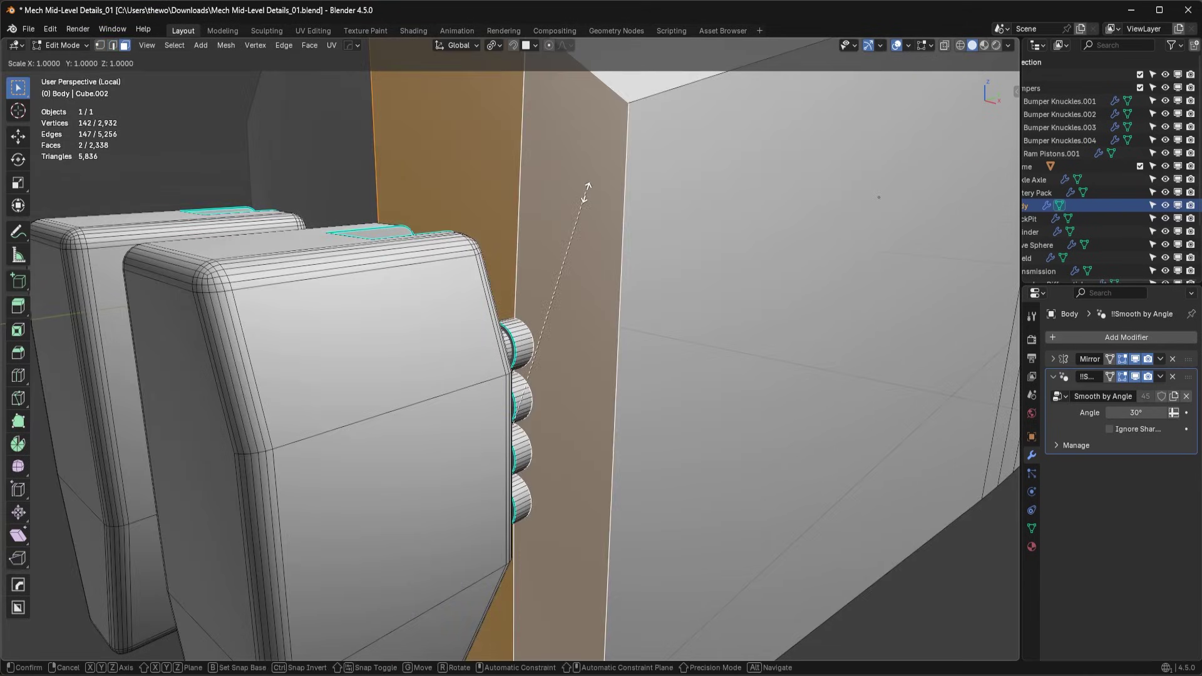
key(y)
key(0)
key(Return)
Step: Bevel the top piston's intersection loop on the flattened front with 7 segments and a width of about 0.004 m
scroll(687, 381, up, 6)
key(Tab)
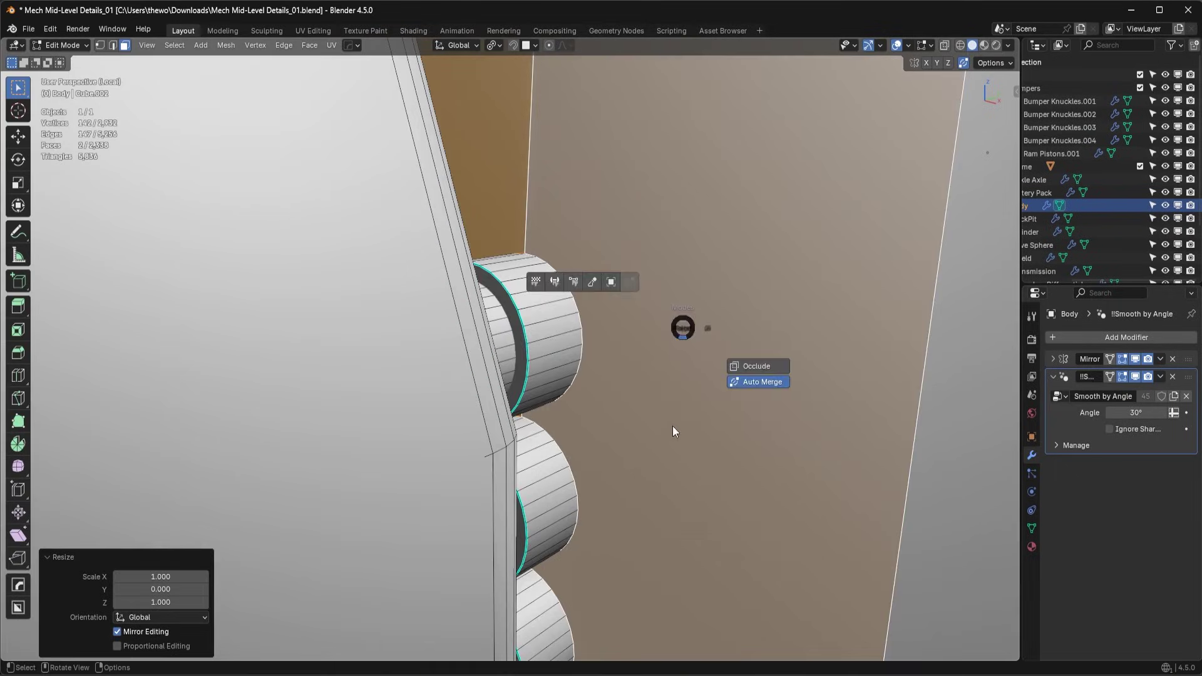
click(674, 430)
key(alt+a)
alt+click(582, 320)
key(ctrl+b)
click(742, 357)
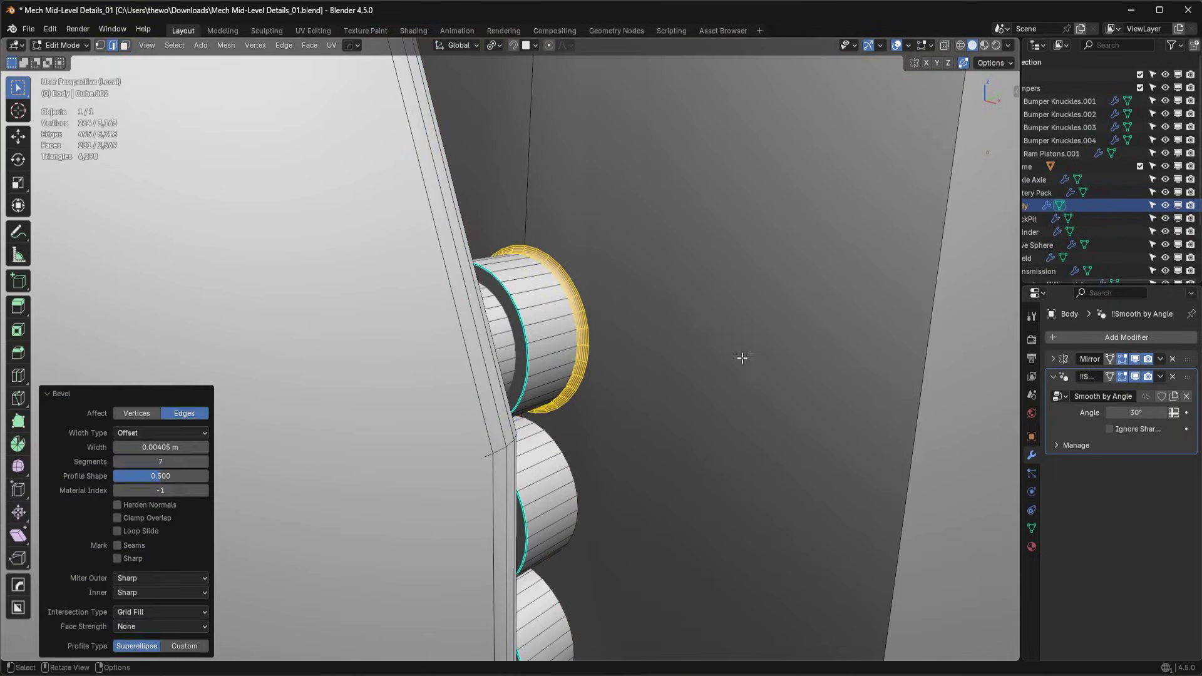
Step: Bevel the second piston's intersection loop on the body's front face with 7 segments and a width of about 0.003 m
key(alt+a)
alt+click(565, 447)
key(ctrl+b)
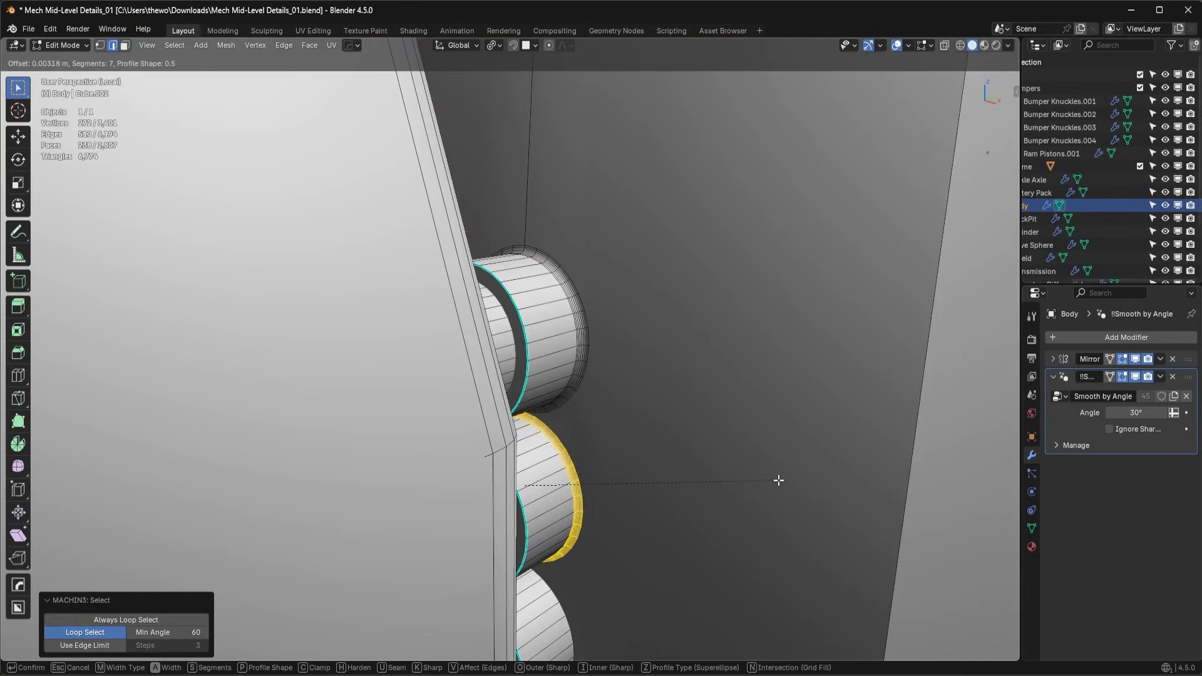
click(779, 480)
key(Tab)
scroll(803, 348, down, 8)
middle_drag(694, 305, 814, 306)
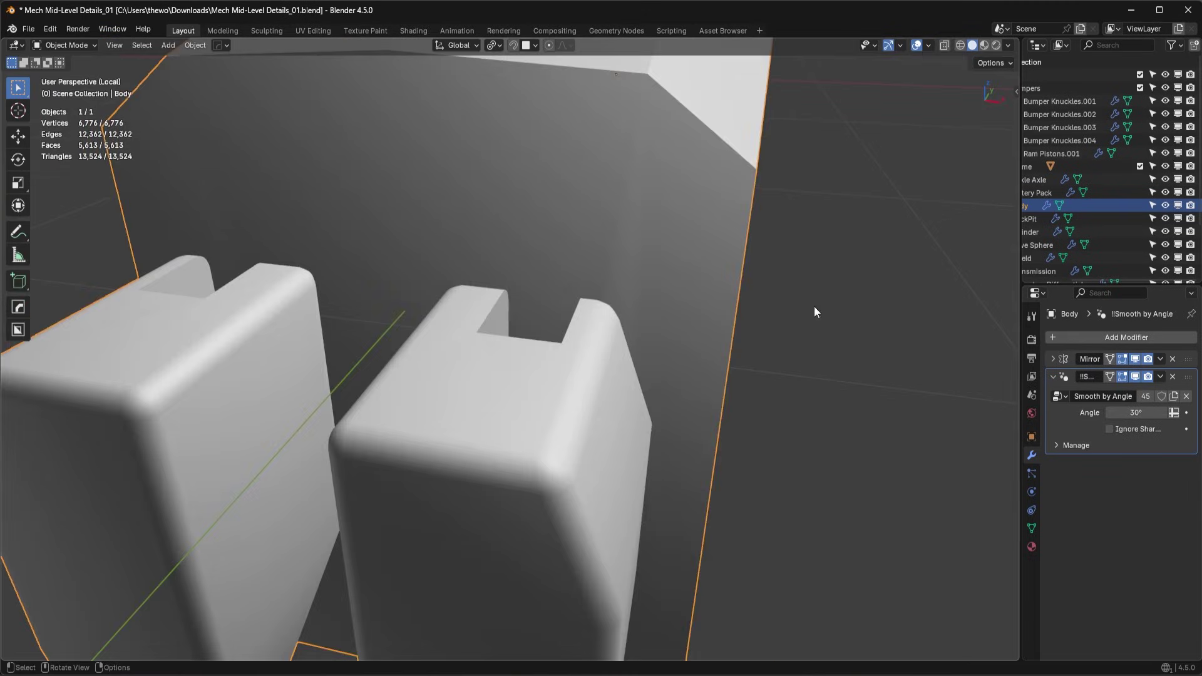
Step: Add a HardOps Bevel modifier to the body with 3 segments, a 30° angle limit and a width of about 0.003 m
click(1101, 340)
key(q)
click(802, 208)
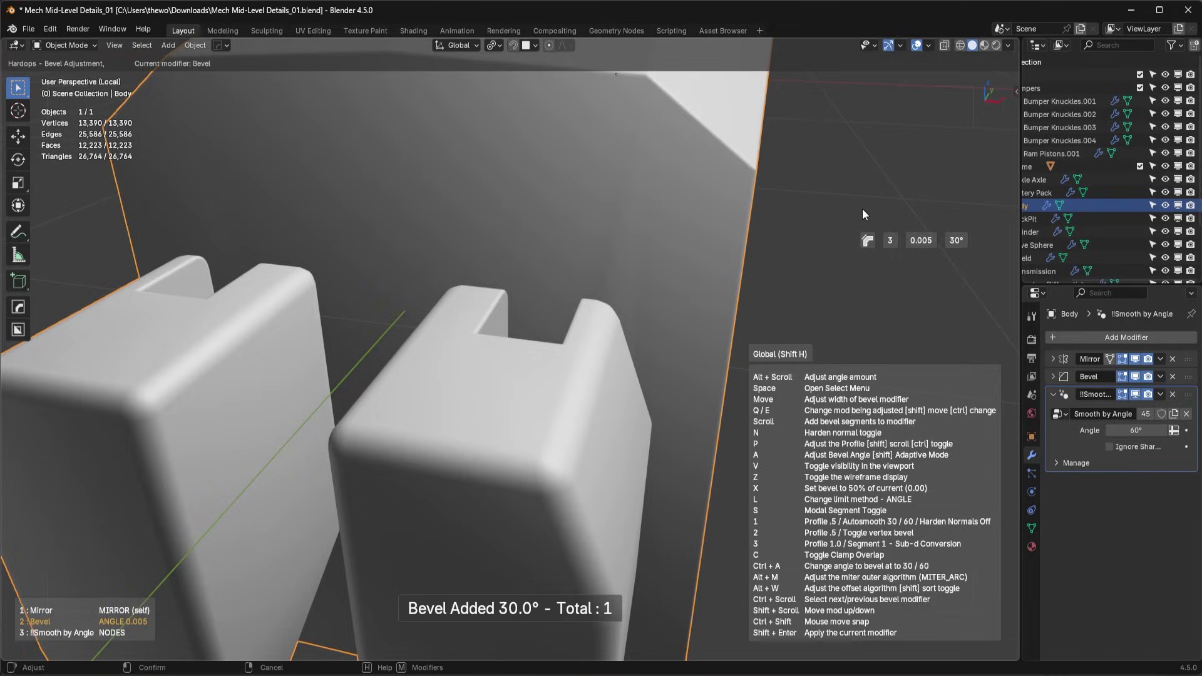
click(946, 249)
Step: Add a Weighted Normal modifier to the body and remove its existing Mirror modifier
click(1107, 339)
mouse_move(1107, 339)
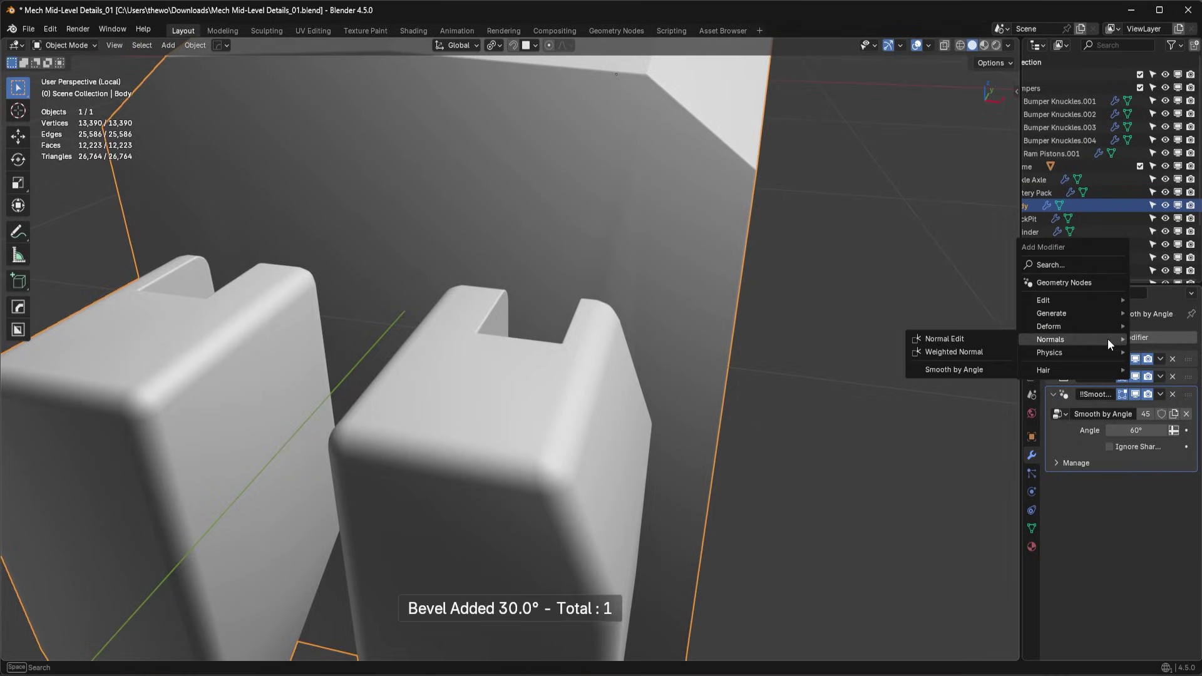
click(962, 348)
scroll(855, 339, down, 2)
click(1173, 359)
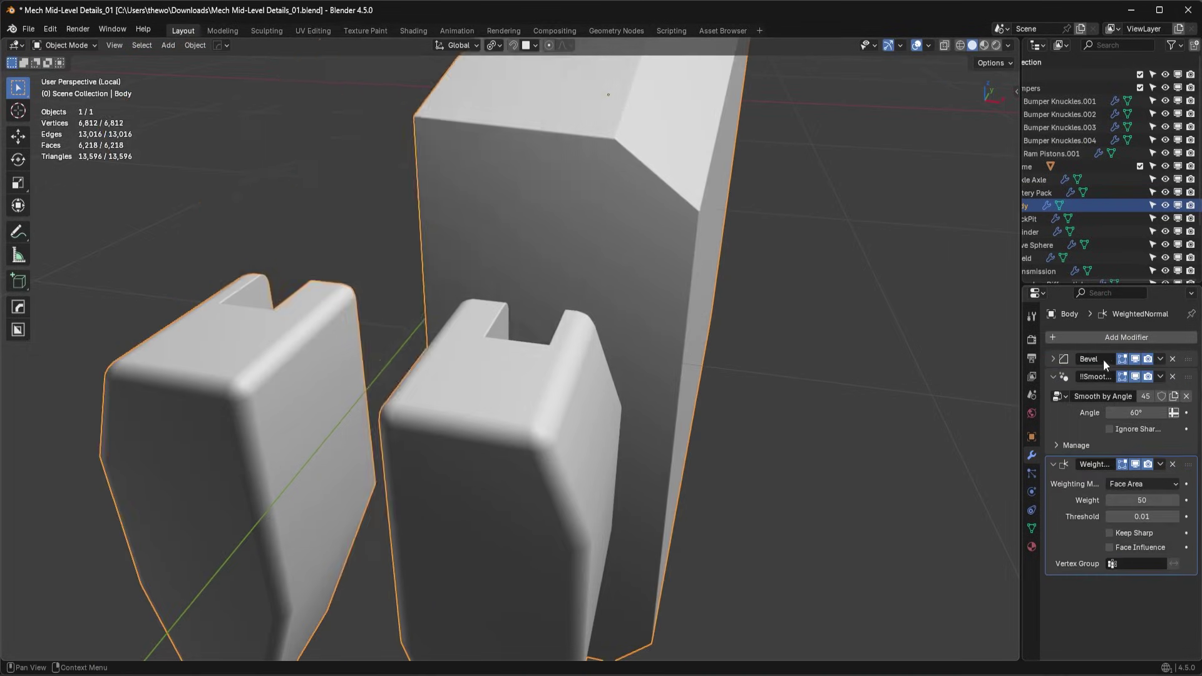
Step: Try to mirror the body across X about the 3D cursor's position on the ram with HardOps Mirror
middle_drag(721, 294, 630, 227)
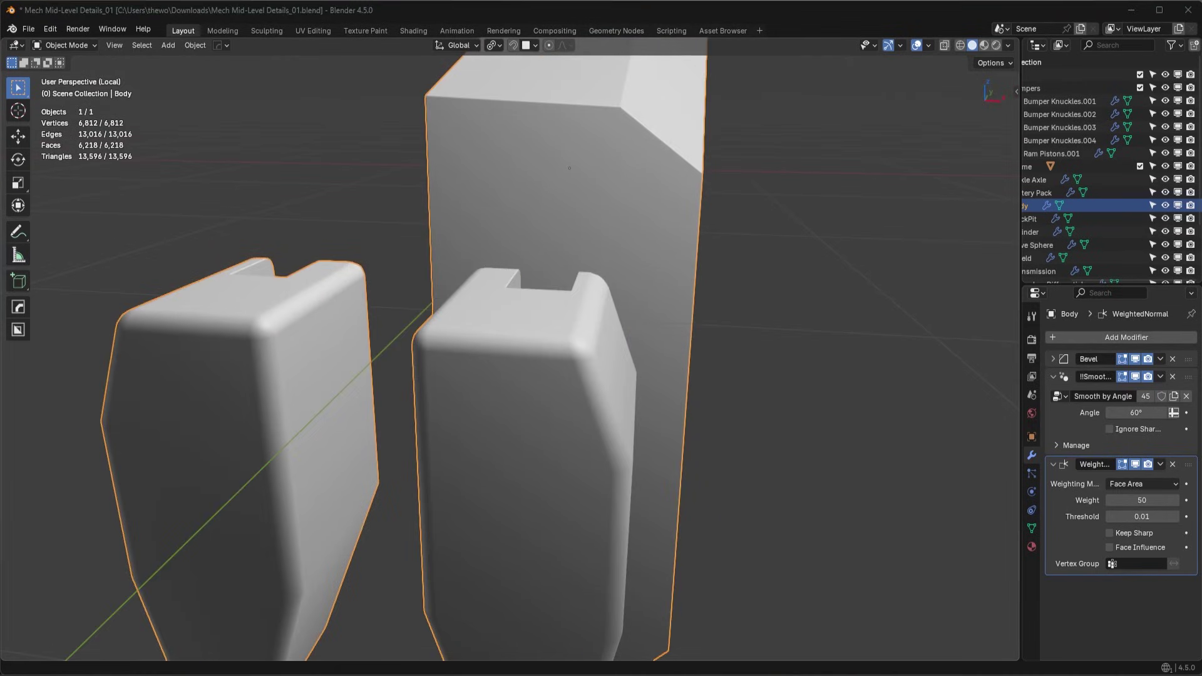
middle_drag(765, 375, 682, 337)
key(alt+x)
click(578, 596)
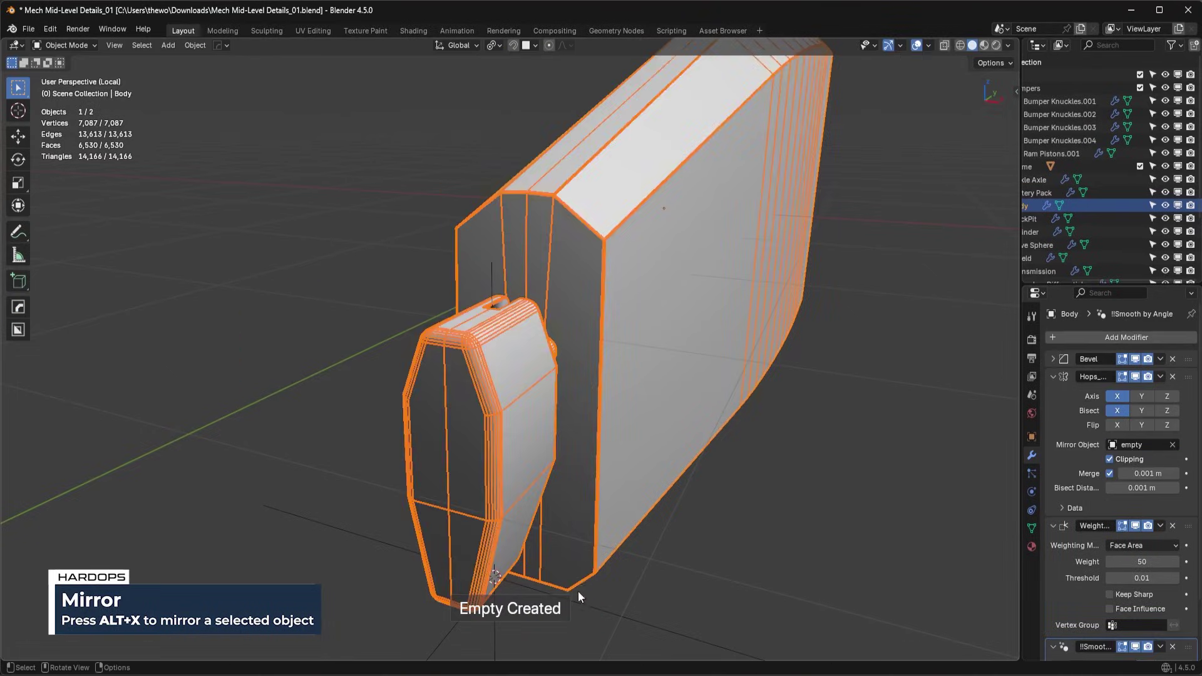
middle_drag(577, 591, 639, 440)
Step: Reset the 3D cursor to the world origin and mirror the body across X about it with HardOps Mirror
key(KP_7)
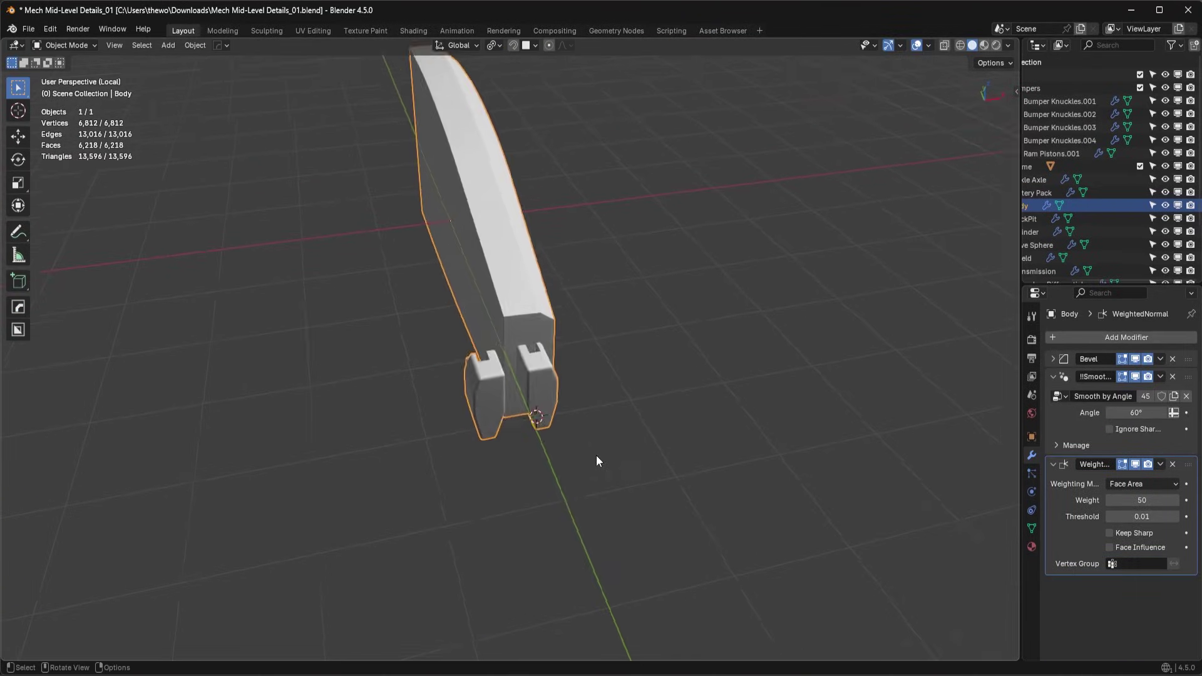
scroll(498, 420, down, 2)
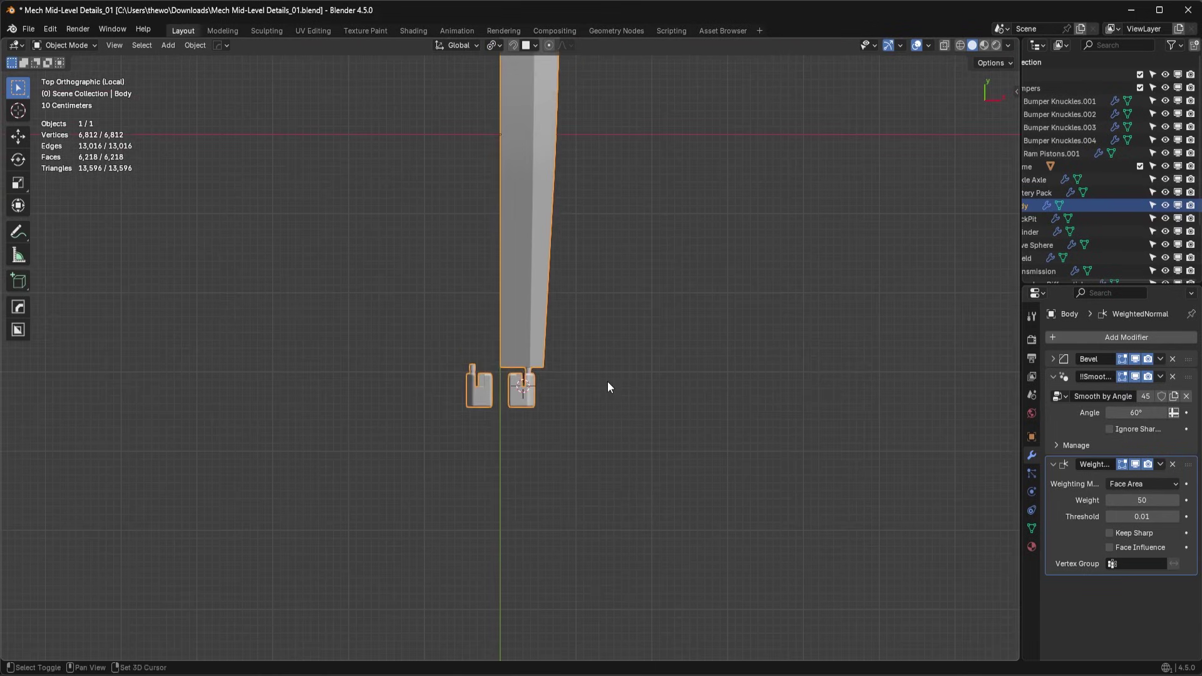
key(shift+s)
click(526, 428)
key(alt+x)
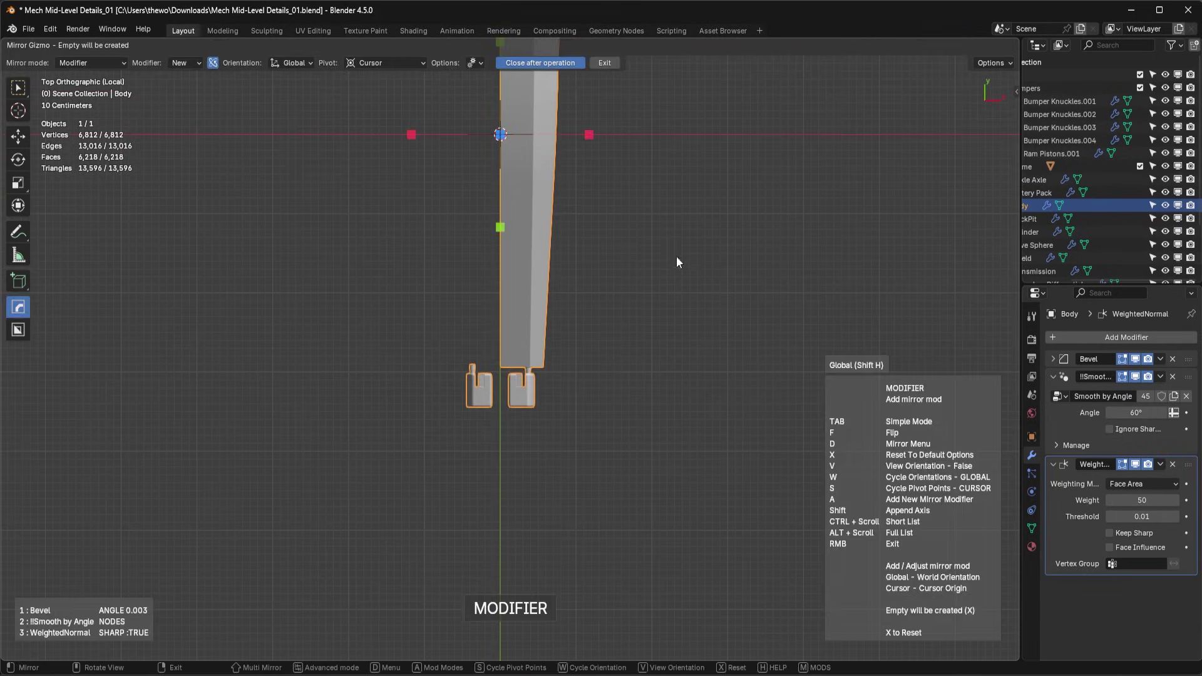
click(588, 133)
Step: Examine the shading where the pistons meet the mirrored body's front face, including the beveled loops in Edit Mode
middle_drag(636, 350, 604, 257)
scroll(605, 348, up, 6)
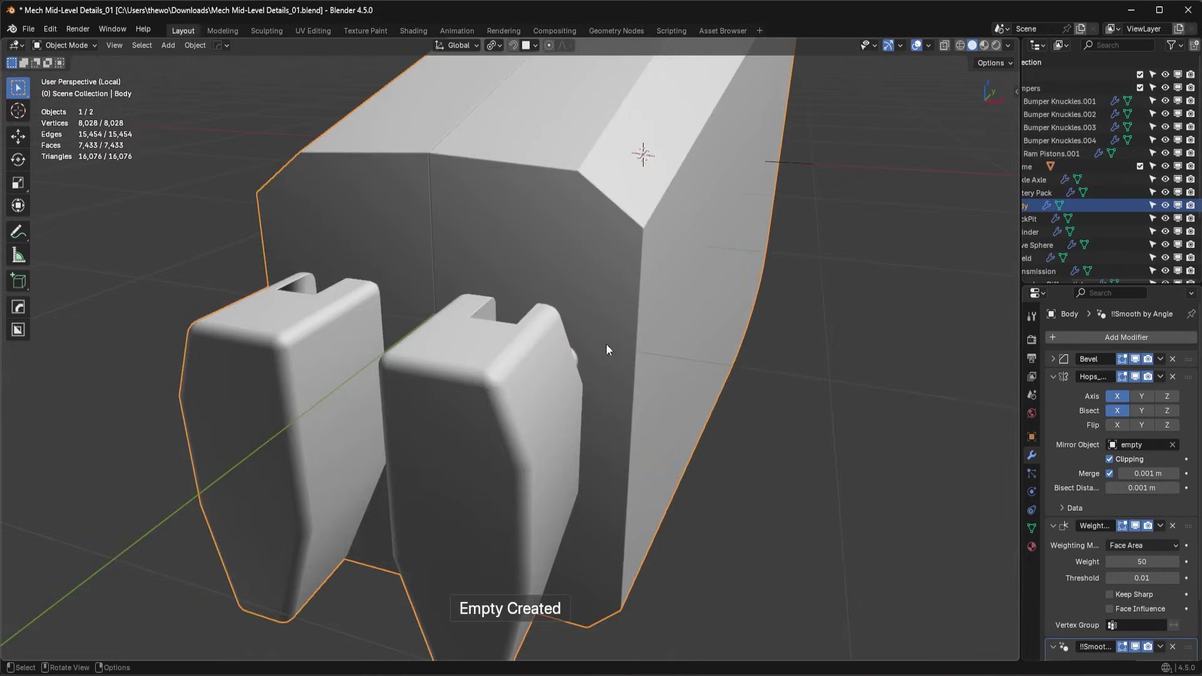
middle_drag(607, 344, 471, 340)
scroll(486, 343, down, 4)
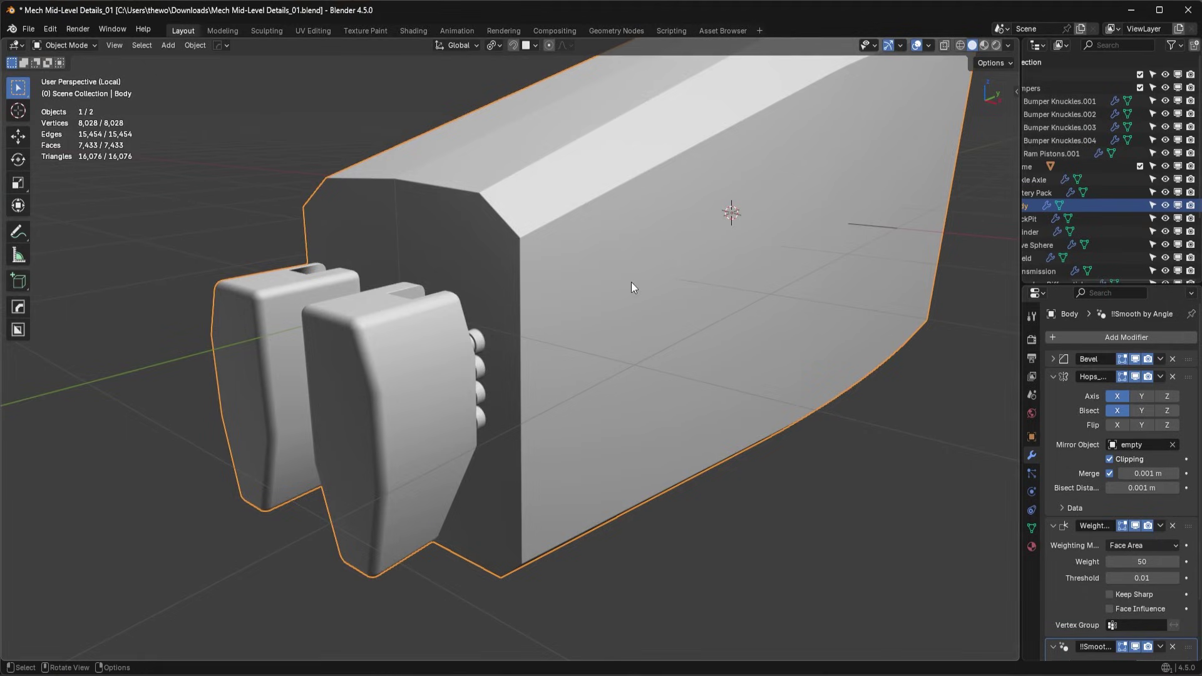
scroll(484, 373, up, 5)
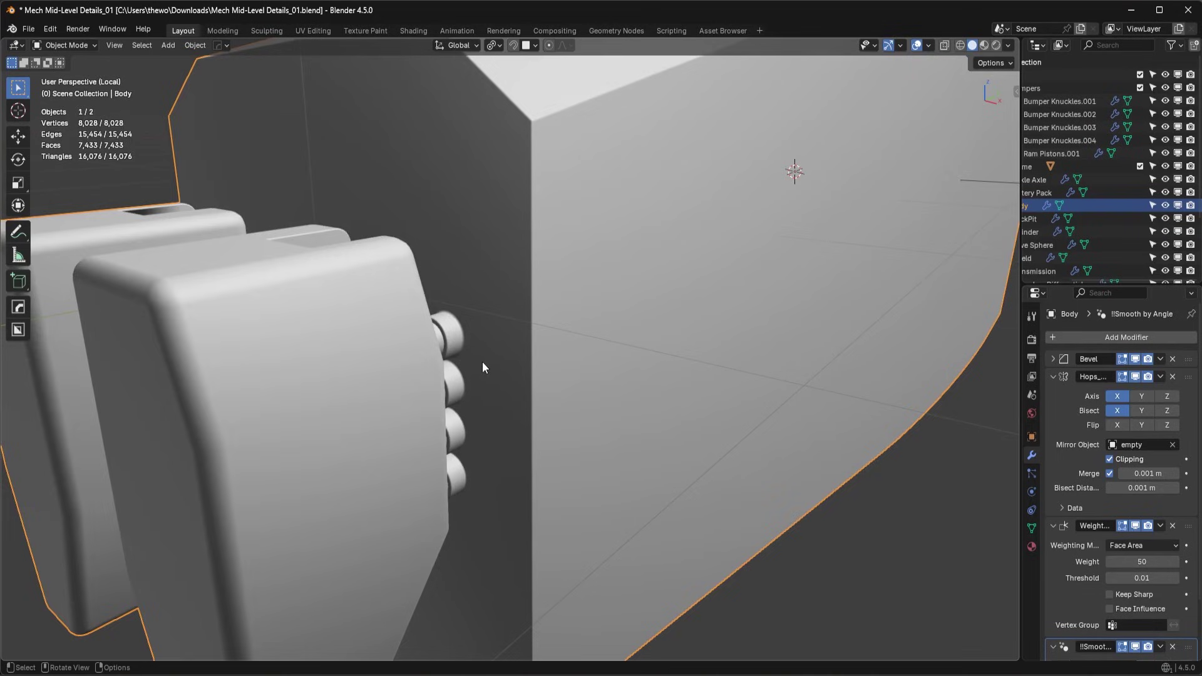
scroll(482, 361, up, 5)
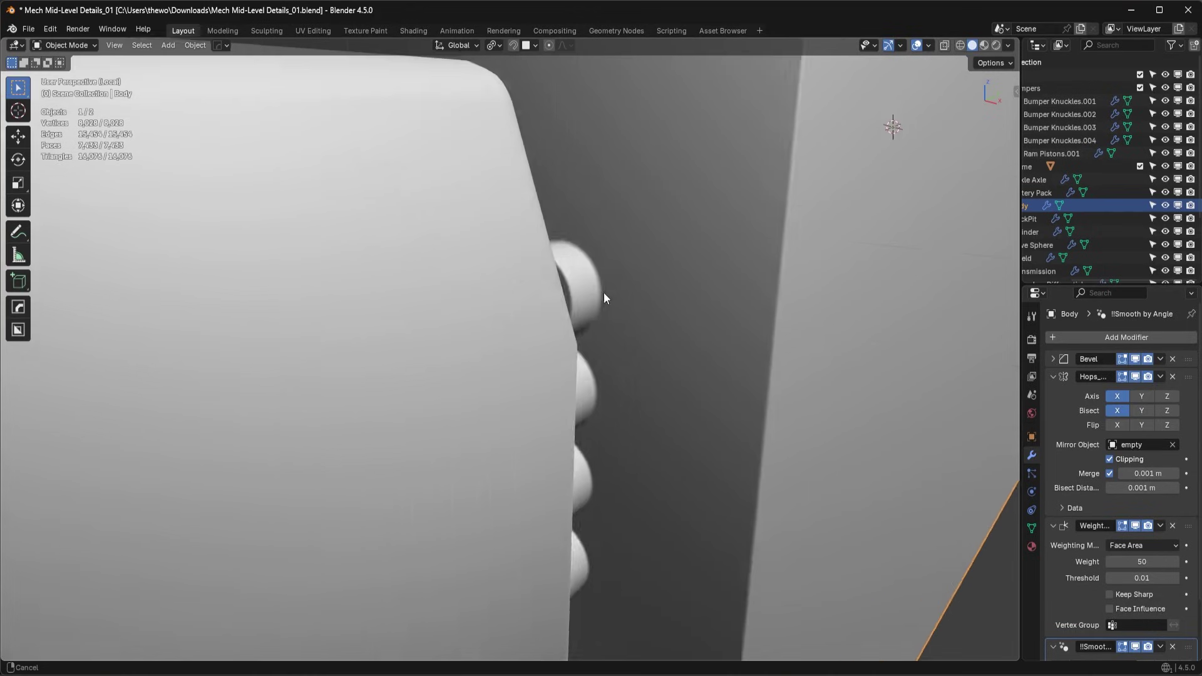
key(Tab)
scroll(655, 314, up, 4)
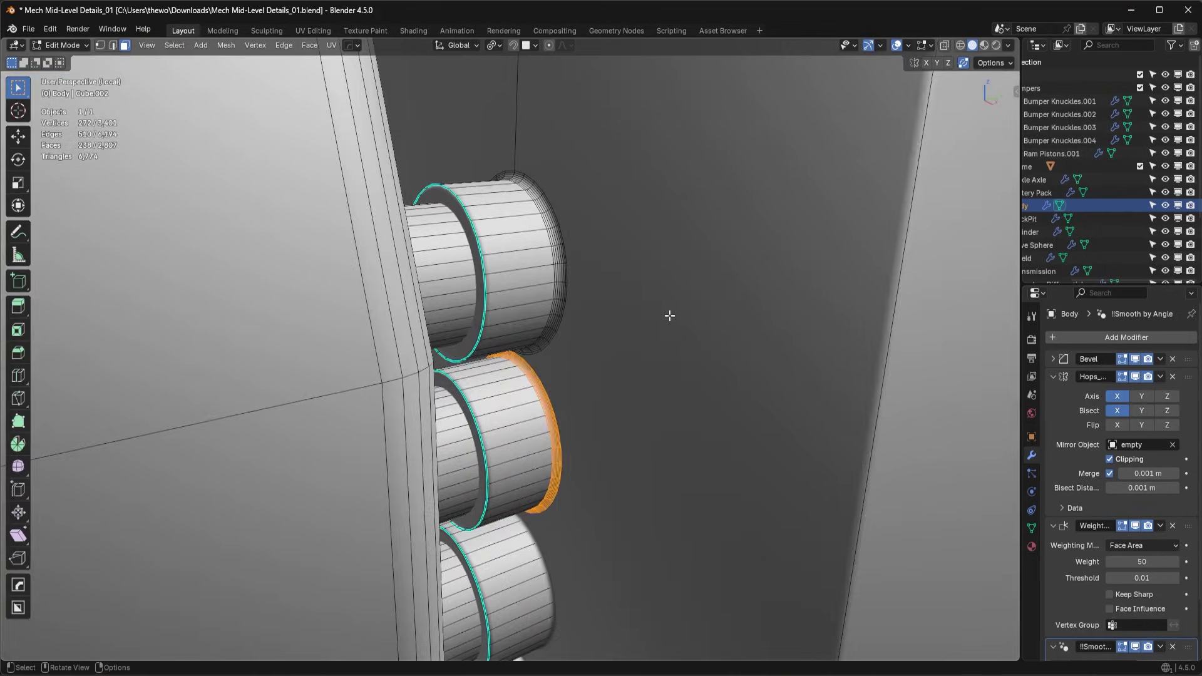
key(Tab)
scroll(701, 269, down, 4)
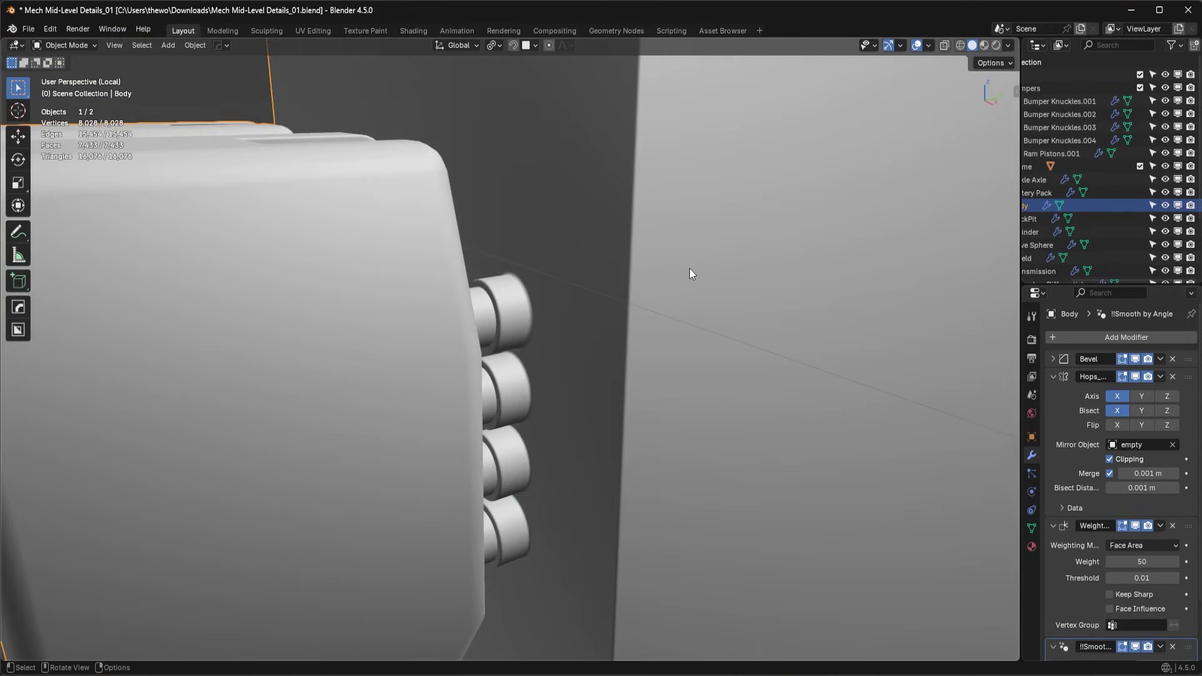
scroll(660, 306, down, 3)
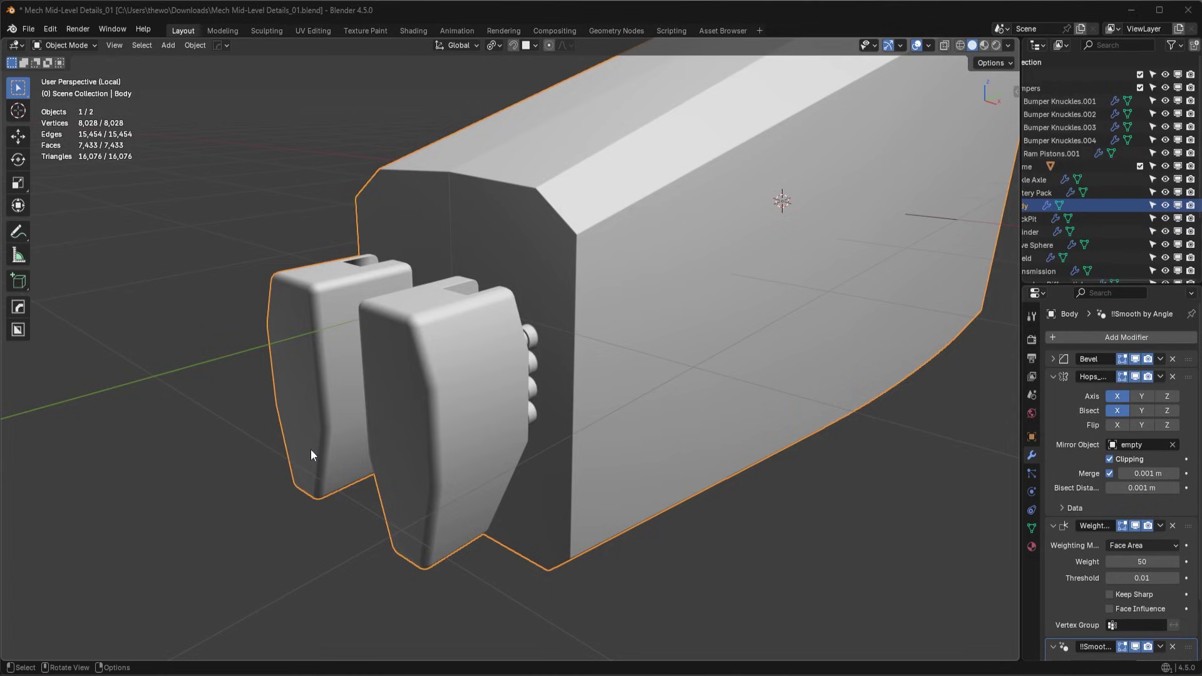
Step: Inspect the shading where the pistons join the bumper rams from several angles
middle_drag(407, 447, 428, 379)
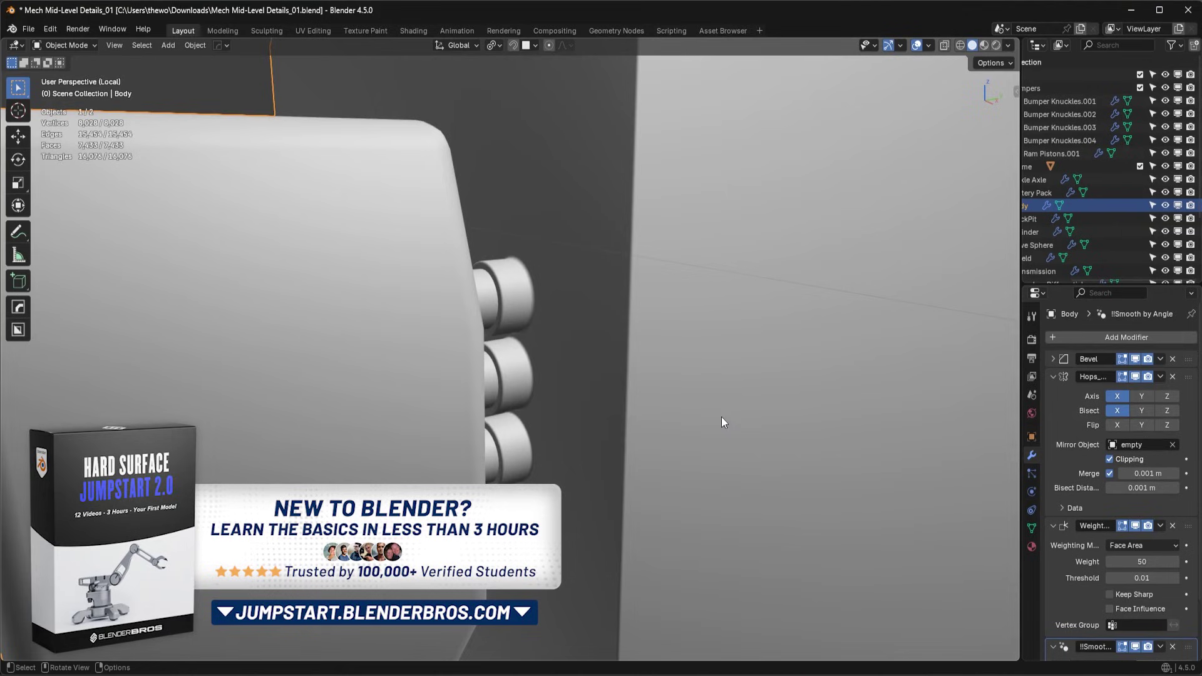
scroll(637, 352, down, 7)
middle_drag(638, 352, 584, 368)
scroll(532, 377, up, 5)
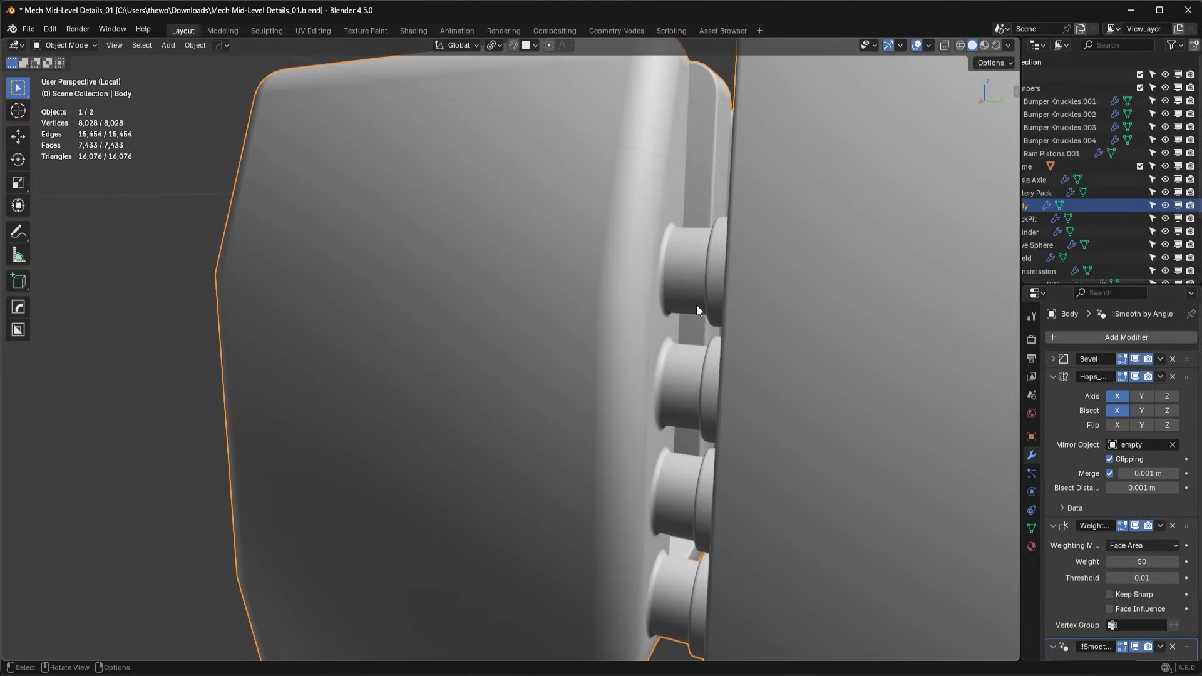
middle_drag(630, 385, 655, 371)
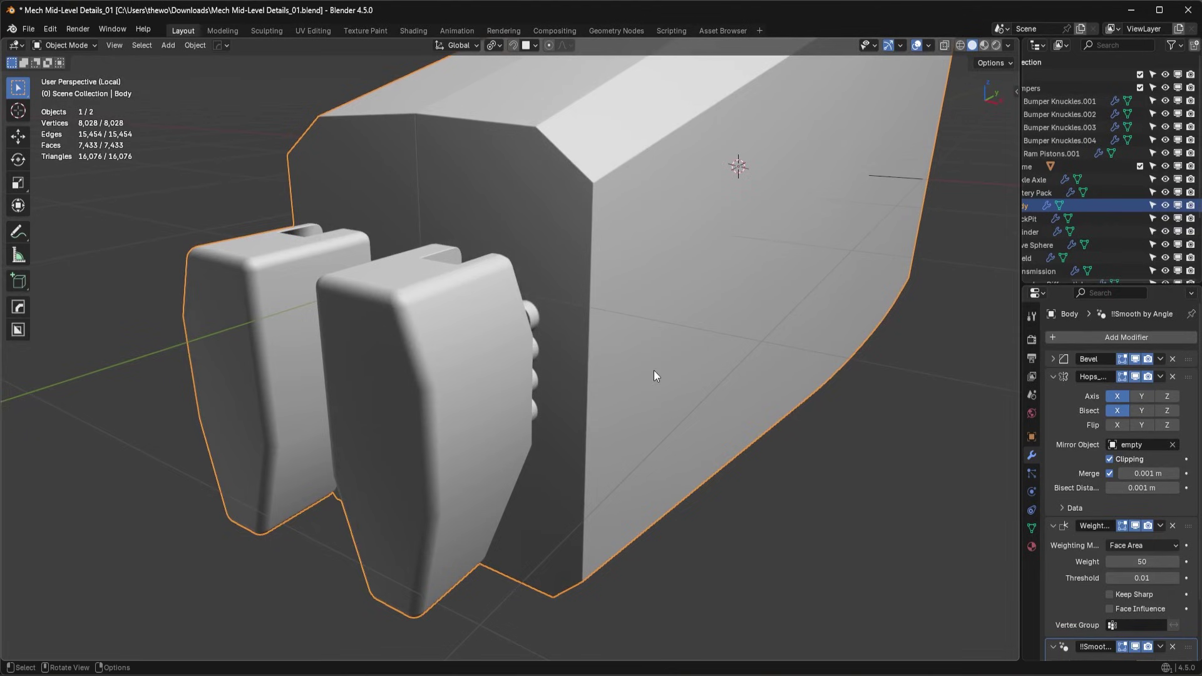